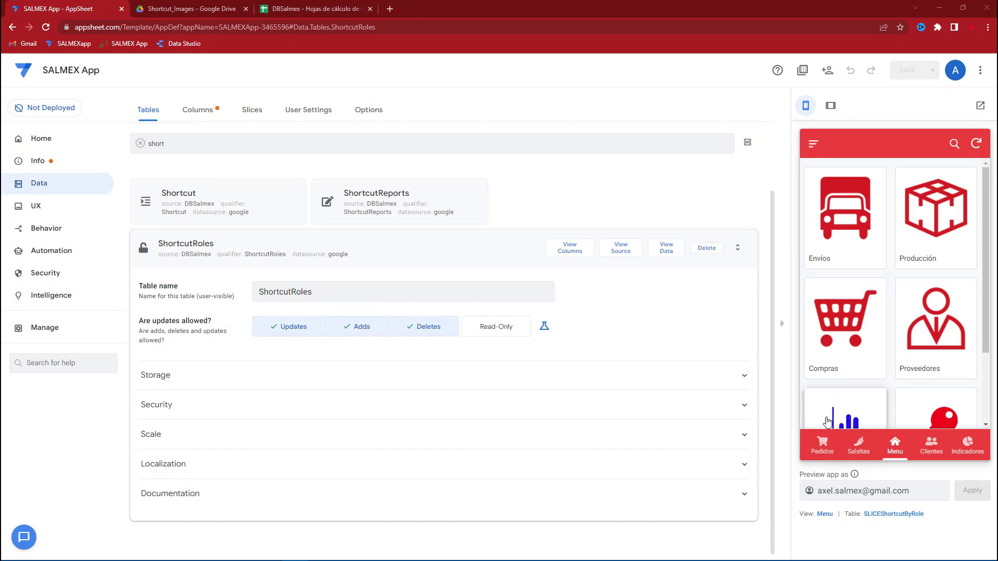
# - In the preview, open Pedidos, start and cancel a new order, then return to Menu
pyautogui.click(824, 446)
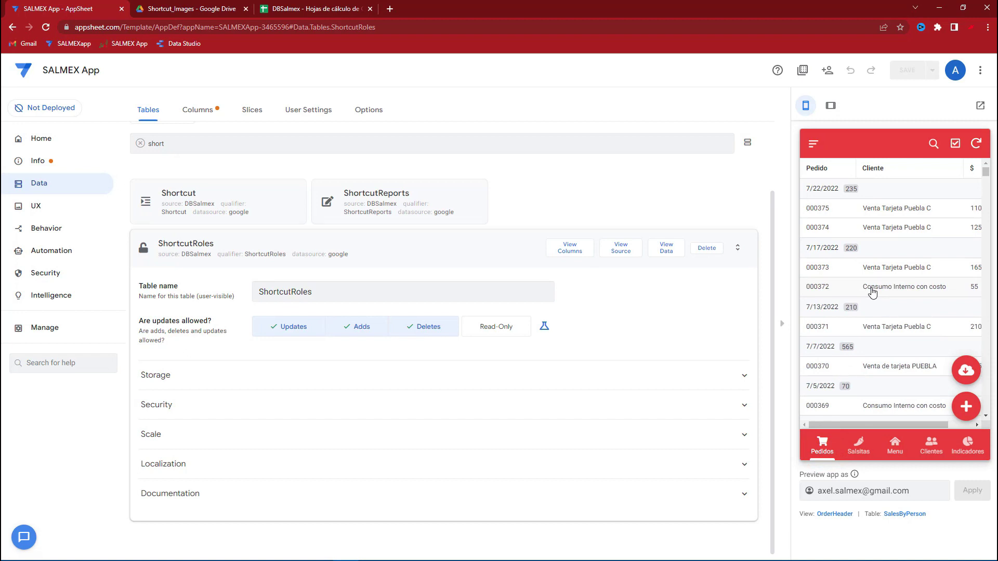
pyautogui.click(965, 408)
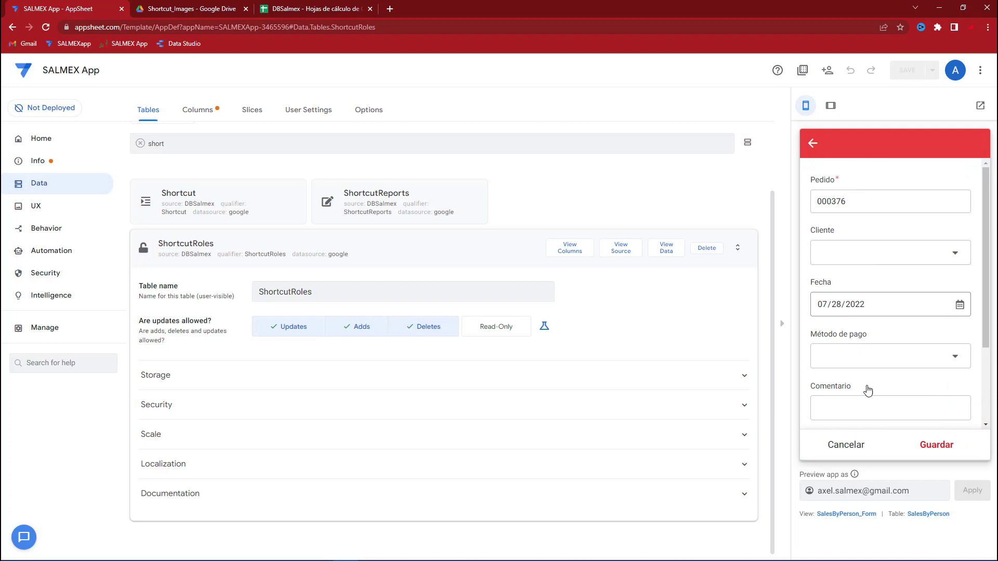
pyautogui.click(847, 446)
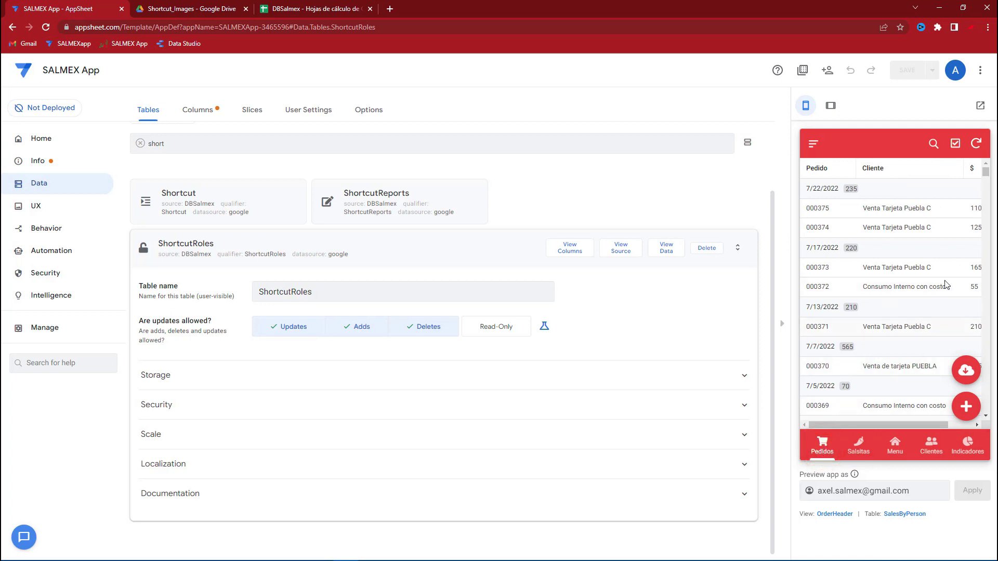
pyautogui.click(893, 450)
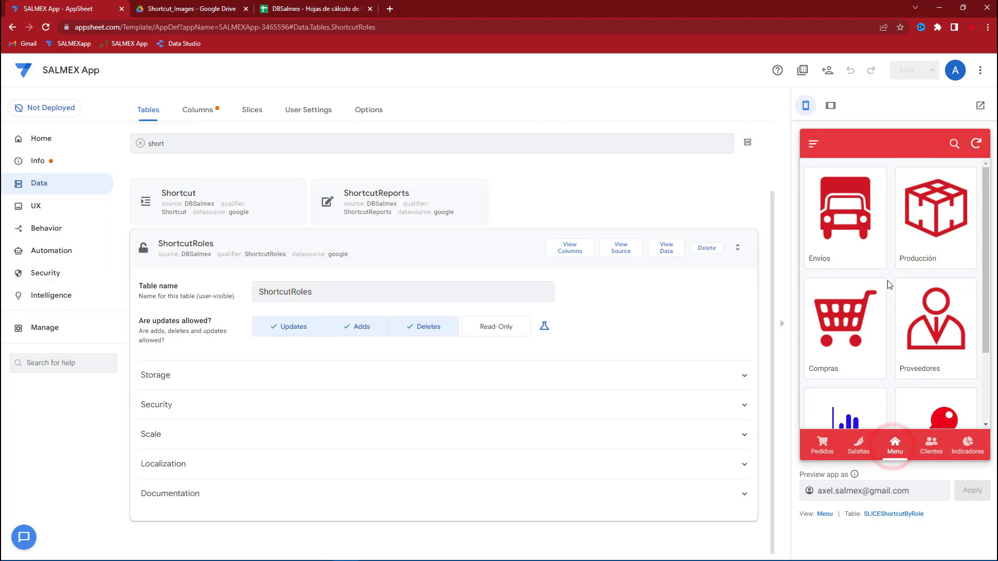
pyautogui.click(322, 6)
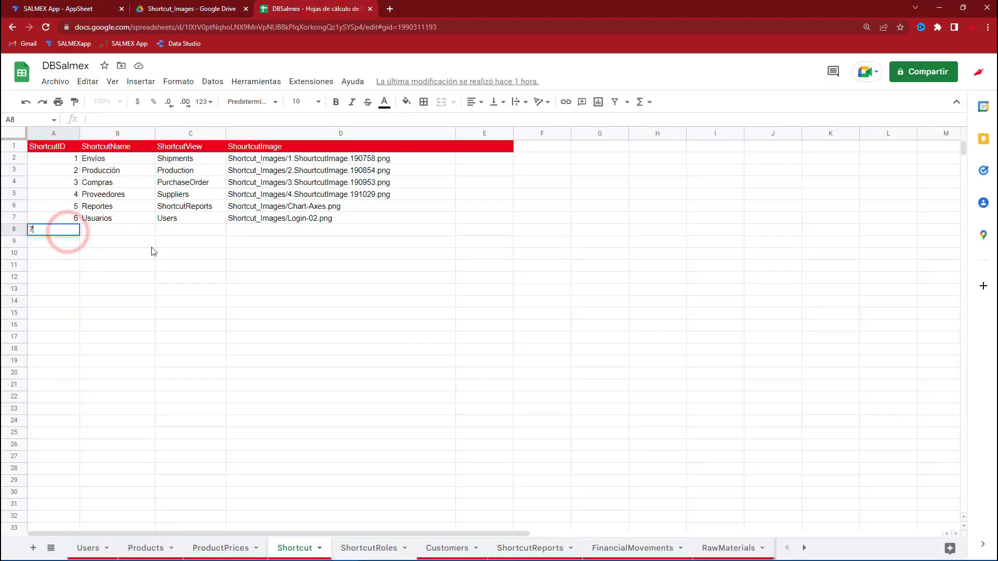
# - Copy the OrderHeader view's name from UX > Views and carry it to the DBSalmex Shortcut sheet
pyautogui.click(66, 5)
pyautogui.click(52, 206)
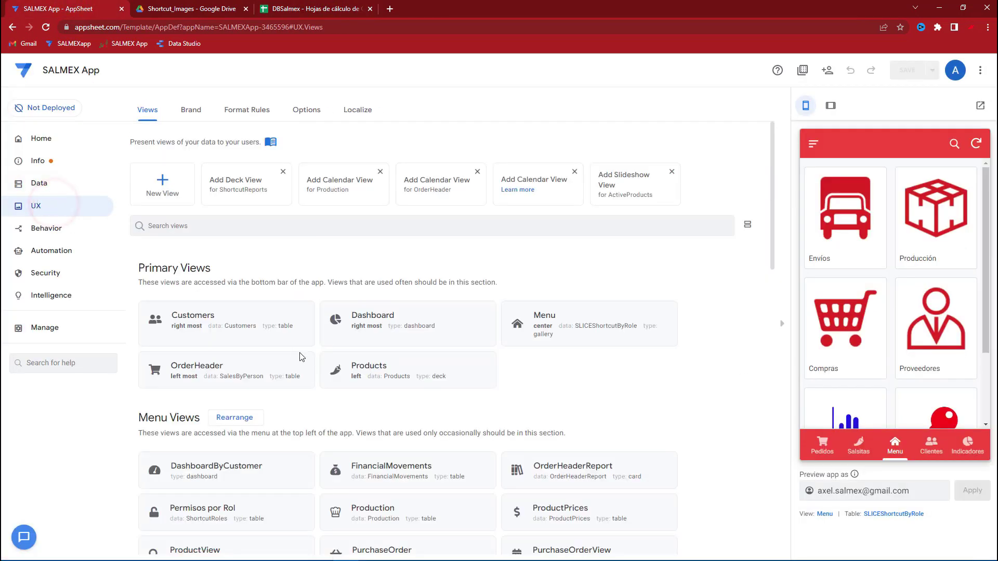
pyautogui.scroll(-1, 471, 318)
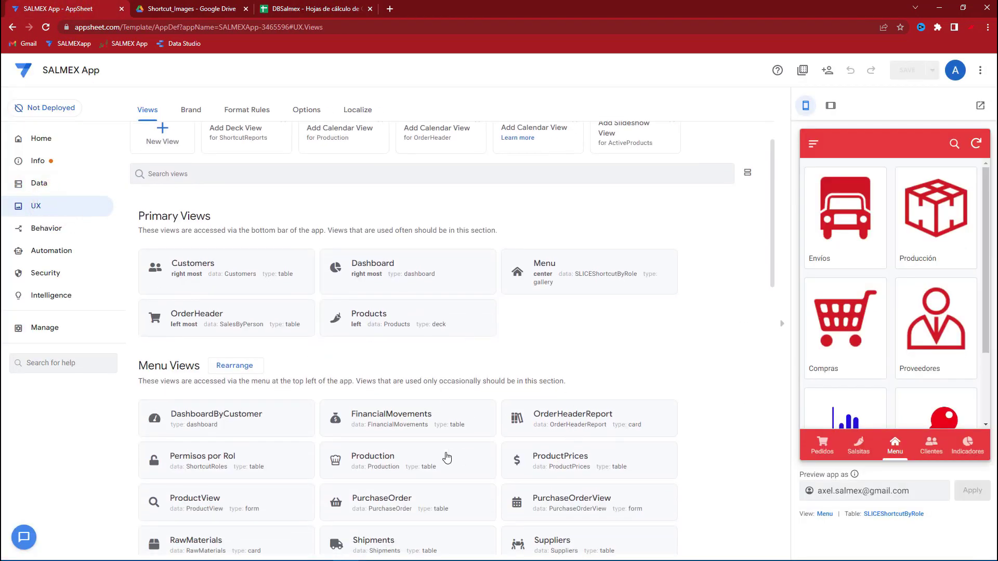
pyautogui.click(816, 450)
pyautogui.click(835, 514)
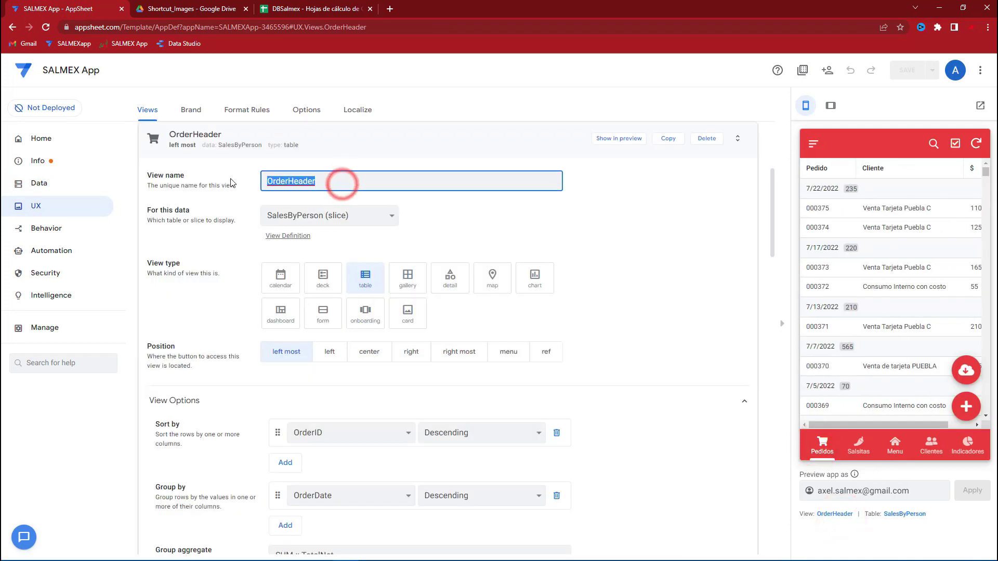
pyautogui.click(182, 9)
pyautogui.click(287, 10)
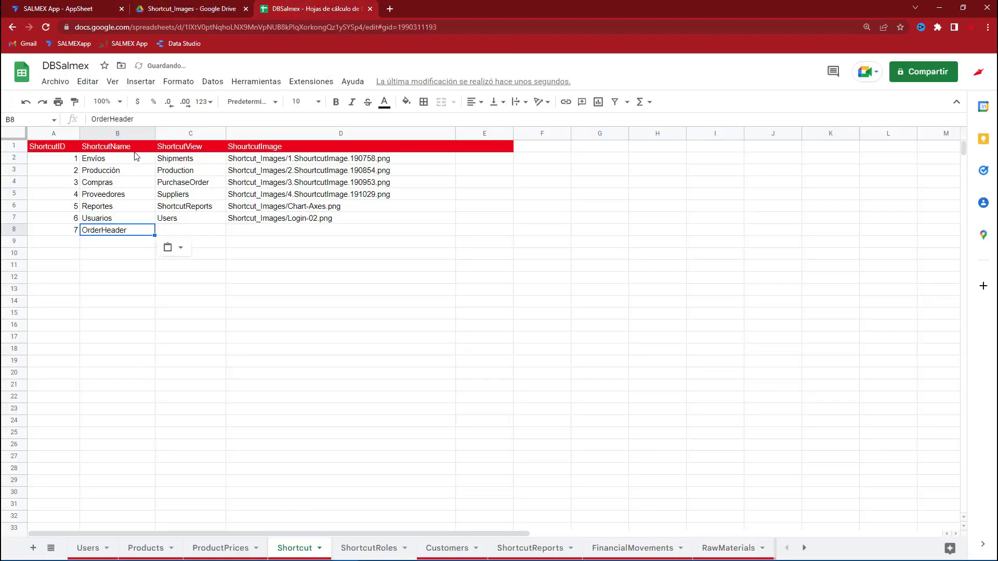
# - Fill row 8 with Pedidos, OrderHeader and D7's image path Shortcut_Images/Login-02.png
pyautogui.click(179, 232)
pyautogui.write('OrderHeader')
pyautogui.click(134, 235)
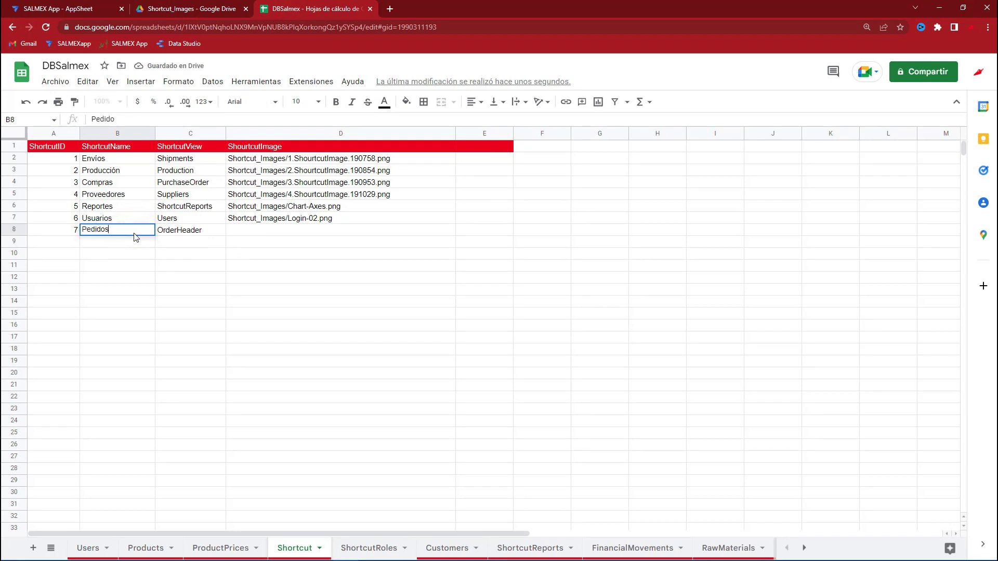
pyautogui.click(335, 220)
pyautogui.click(311, 234)
pyautogui.write('Shortcut_Images/Login-02.png')
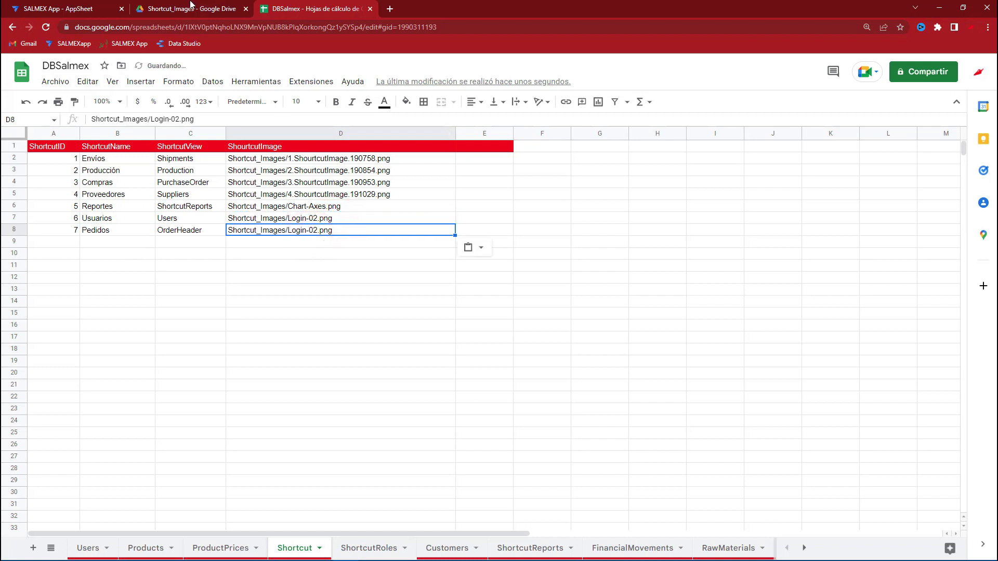
pyautogui.click(188, 7)
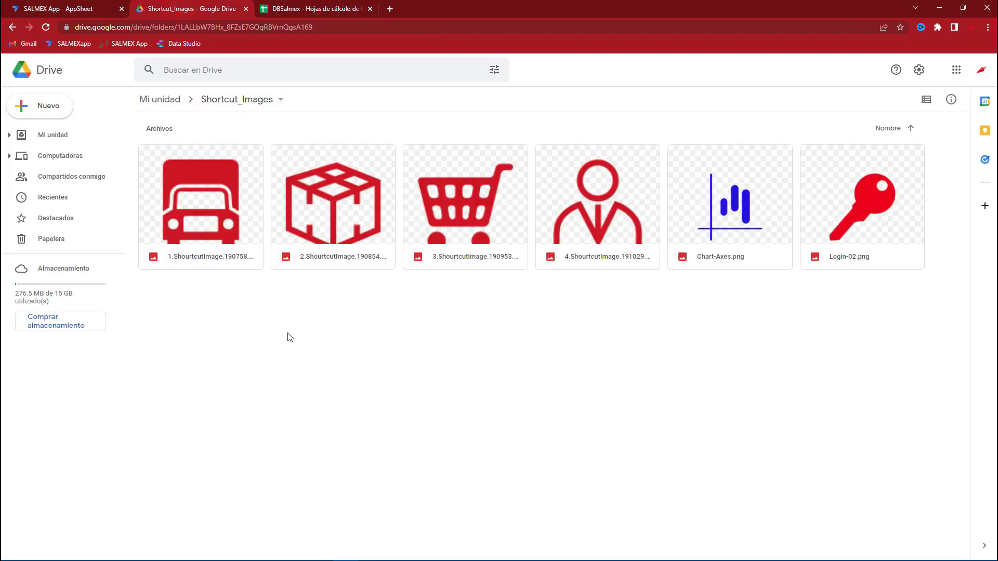
# - Show the Escritorio folder in File Explorer sorted by Fecha de modificación, newest first
pyautogui.press('super+e')
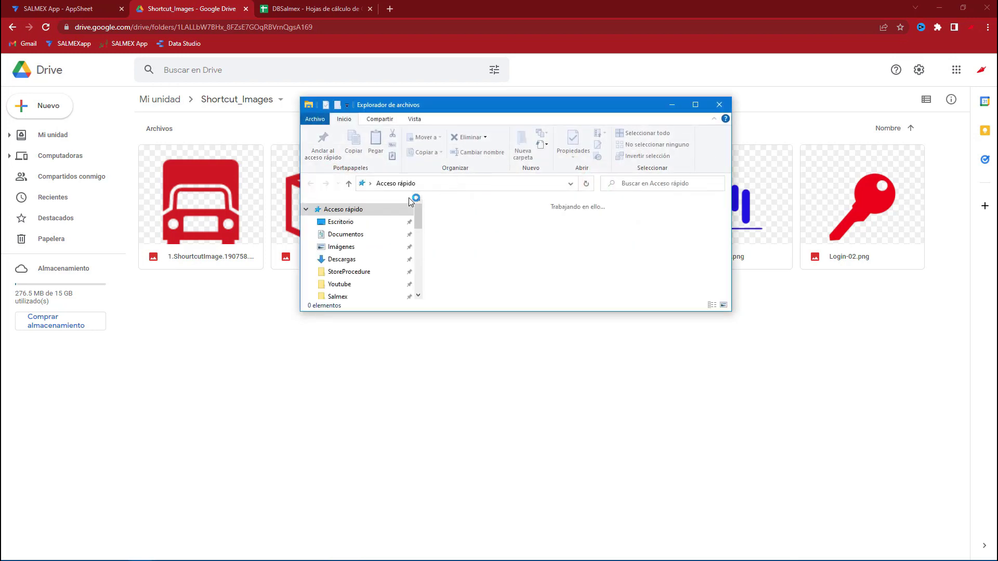
pyautogui.click(347, 223)
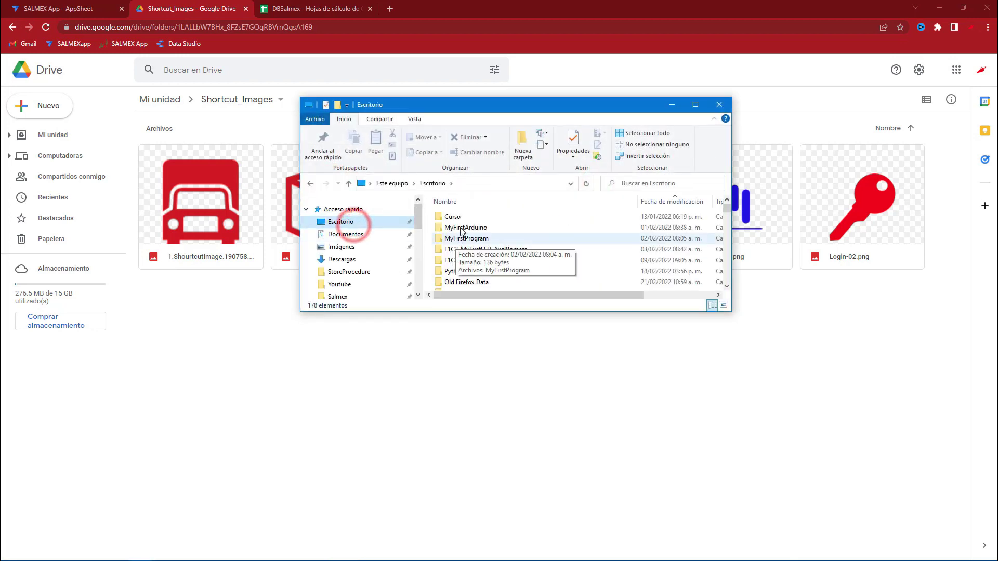
pyautogui.click(670, 202)
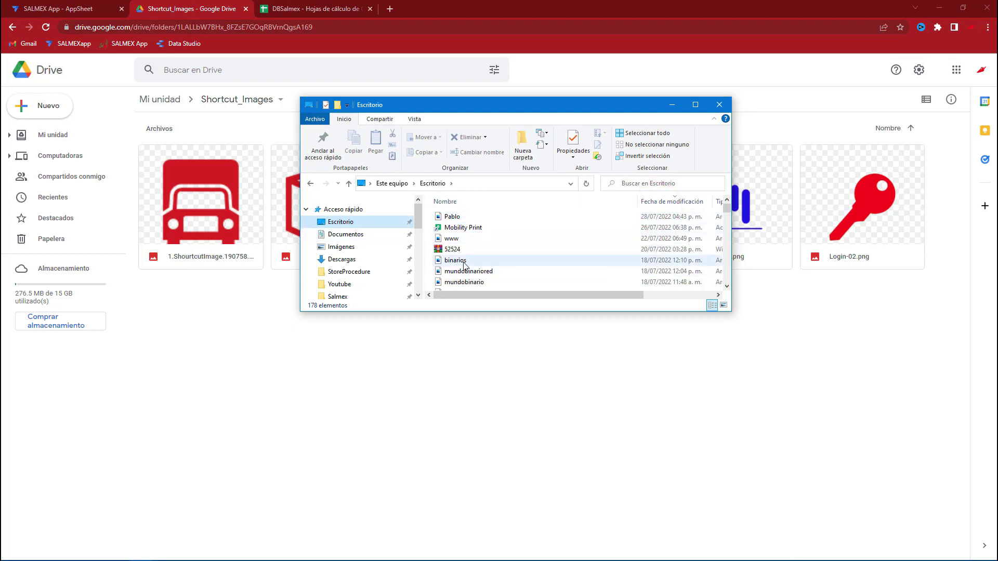
# - Export Metro Studio's Sales Order-WF icon to Escritorio as Sales.png, replacing the existing file
pyautogui.click(395, 551)
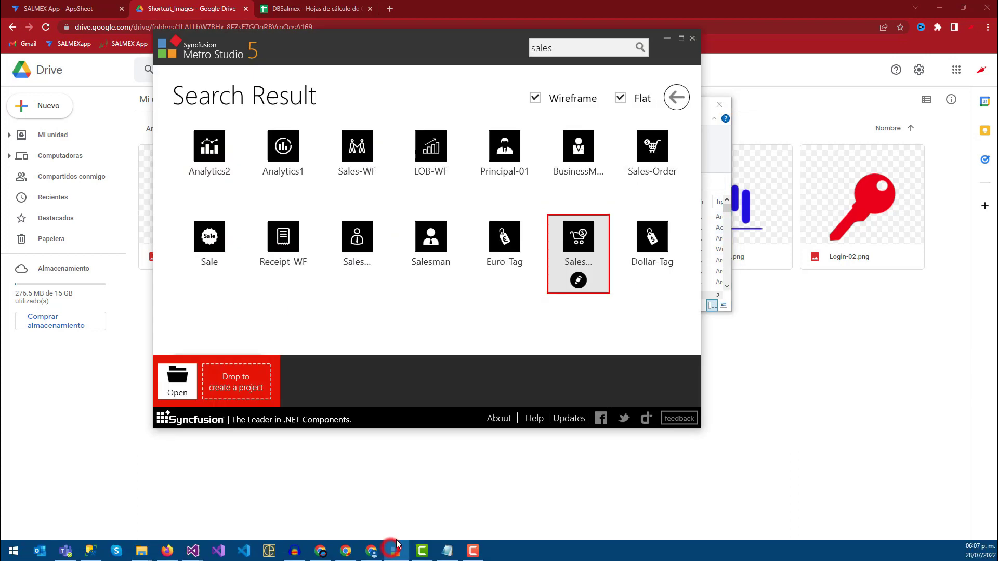
pyautogui.click(577, 338)
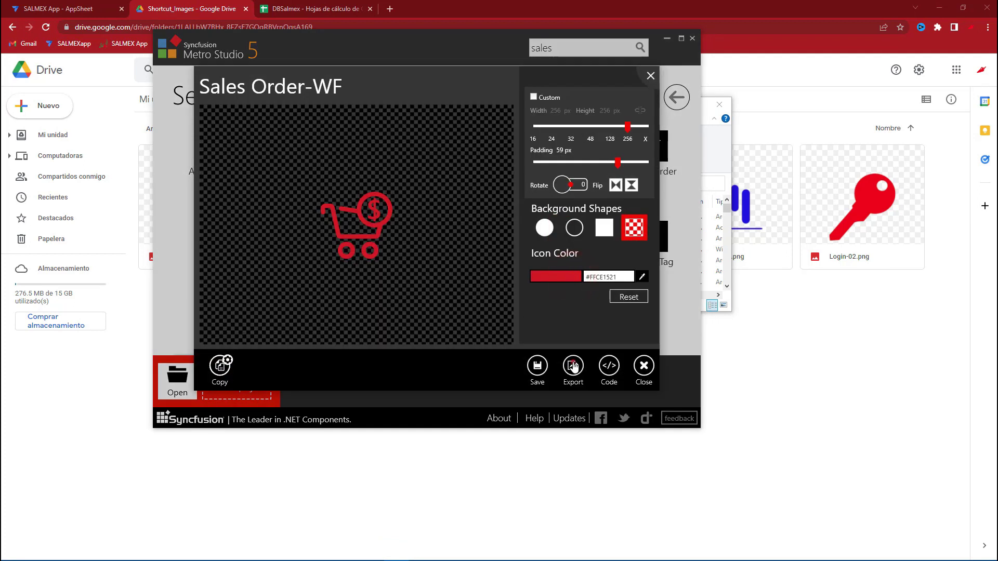
pyautogui.click(574, 366)
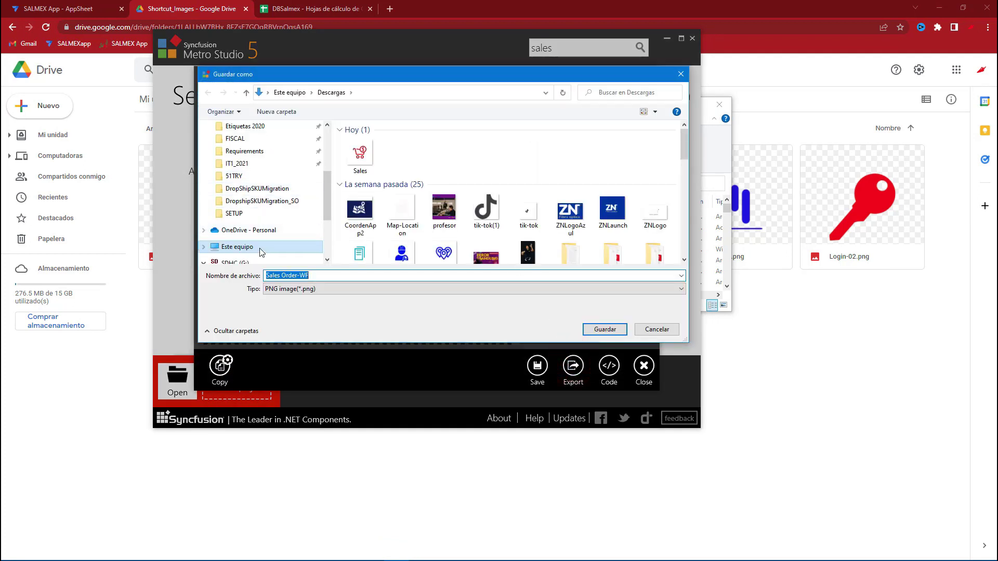
pyautogui.scroll(2, 275, 172)
pyautogui.click(255, 155)
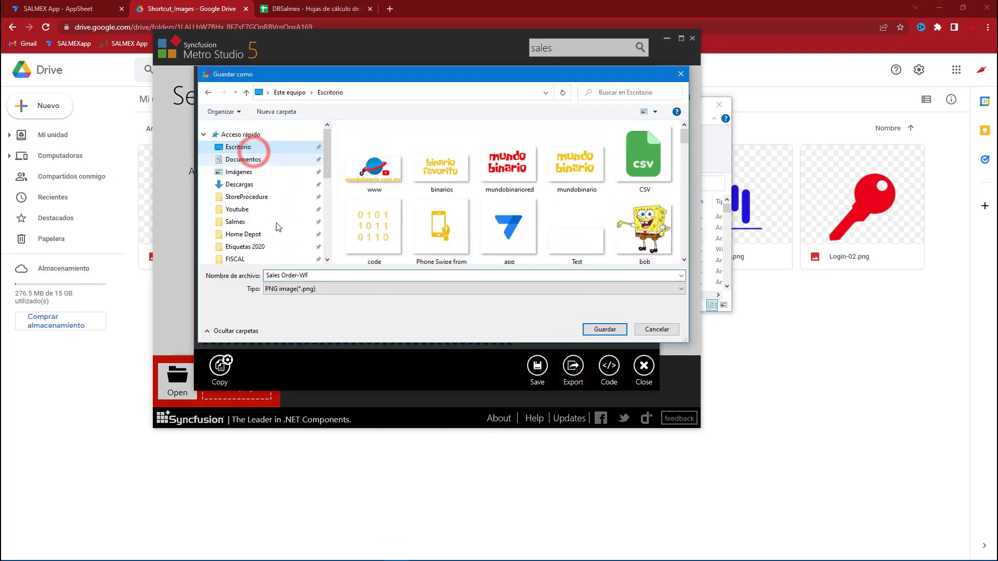
pyautogui.write('Sales')
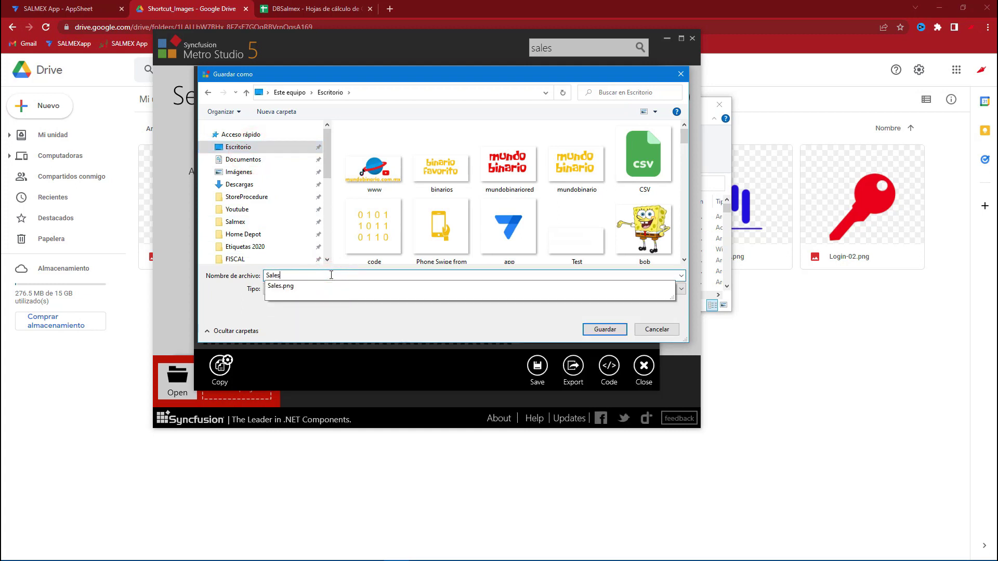
pyautogui.press('Return')
pyautogui.click(531, 318)
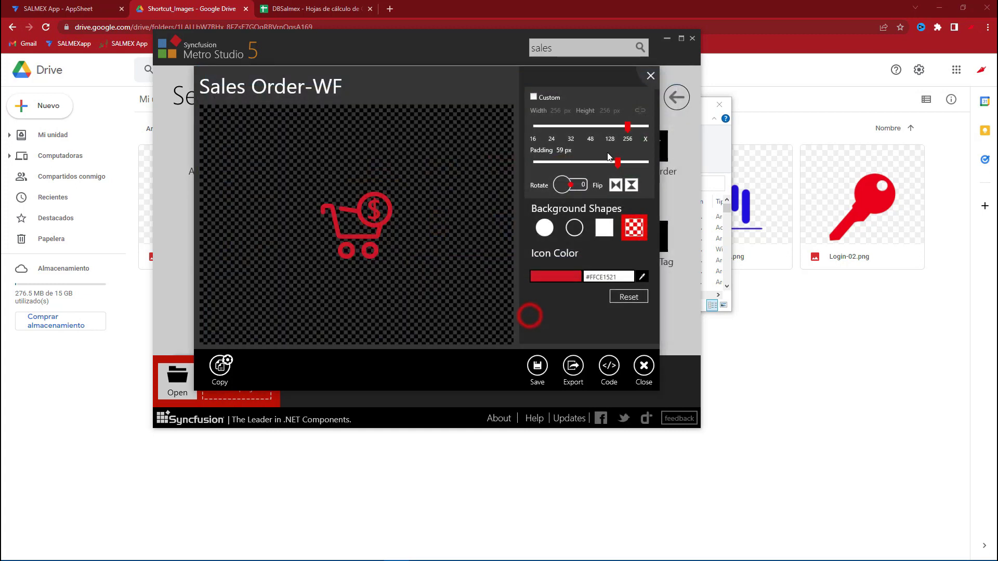
pyautogui.click(656, 78)
# - Upload Sales.png from the desktop into the Shortcut_Images Drive folder
pyautogui.click(351, 222)
pyautogui.click(452, 217)
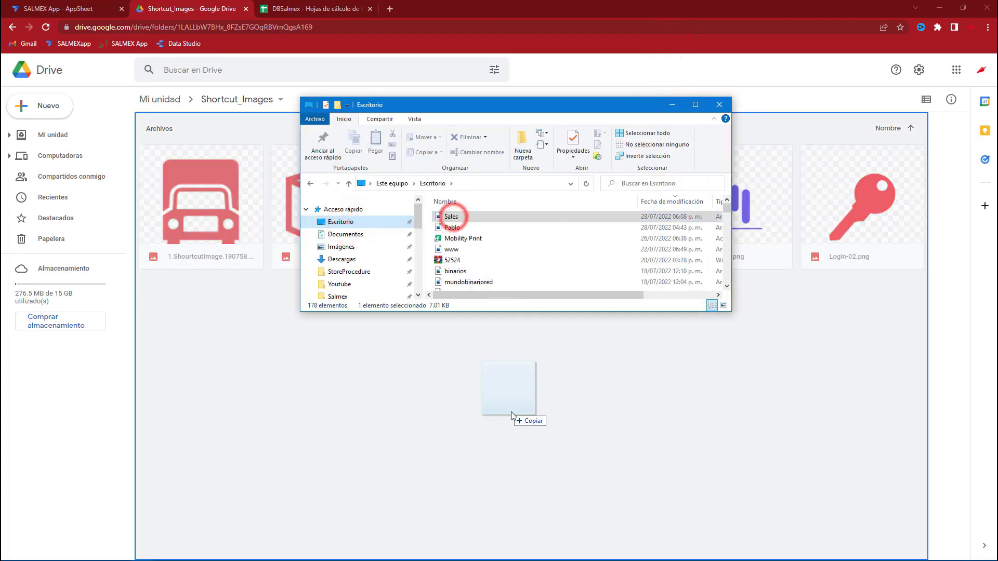
pyautogui.moveTo(452, 217); pyautogui.dragTo(521, 406)
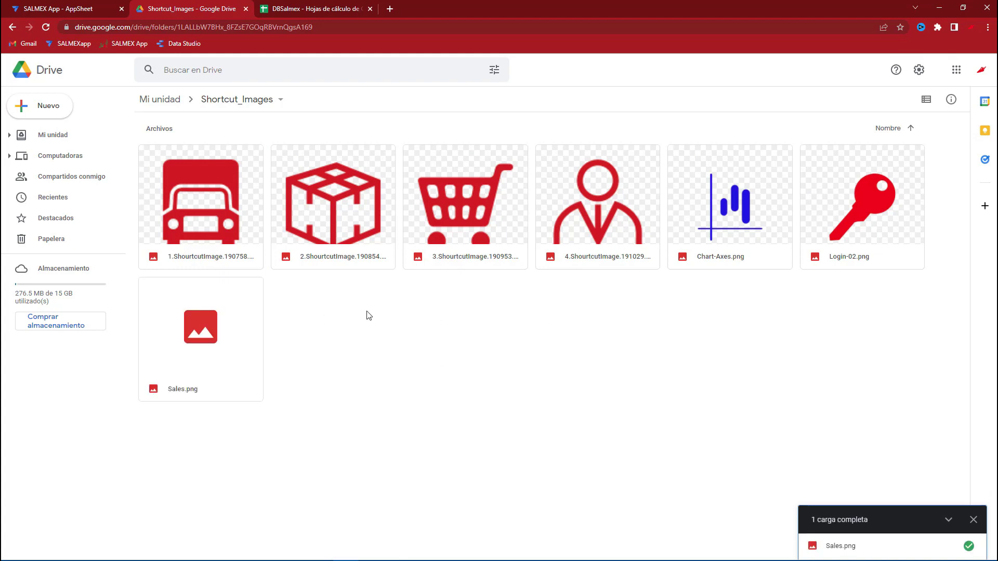
pyautogui.click(287, 10)
# - Change D8's path from Login-02 to Shortcut_Images/Sales.png and resync the AppSheet preview
pyautogui.doubleClick(314, 235)
pyautogui.moveTo(315, 230); pyautogui.dragTo(287, 230)
pyautogui.write('Sales')
pyautogui.press('Return')
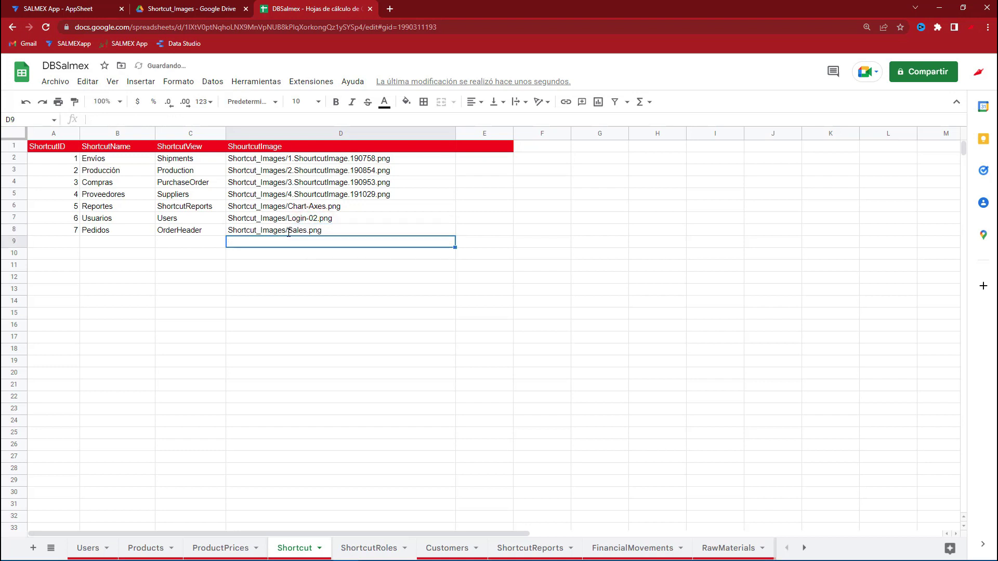
pyautogui.click(68, 8)
pyautogui.click(950, 144)
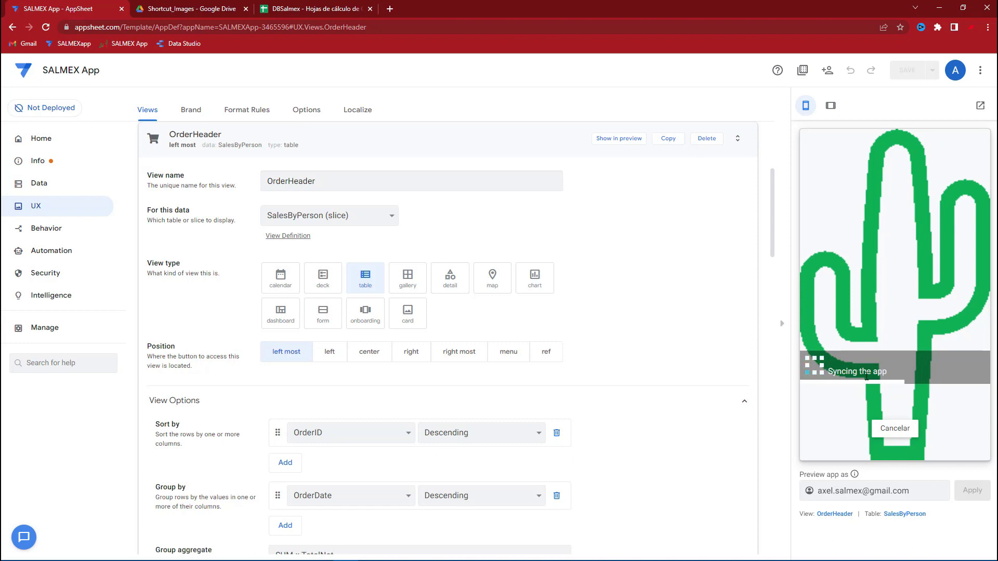
# - Open the preview's Menu and refresh the app data
pyautogui.click(895, 447)
pyautogui.scroll(-2, 895, 383)
pyautogui.scroll(2, 894, 383)
pyautogui.click(976, 144)
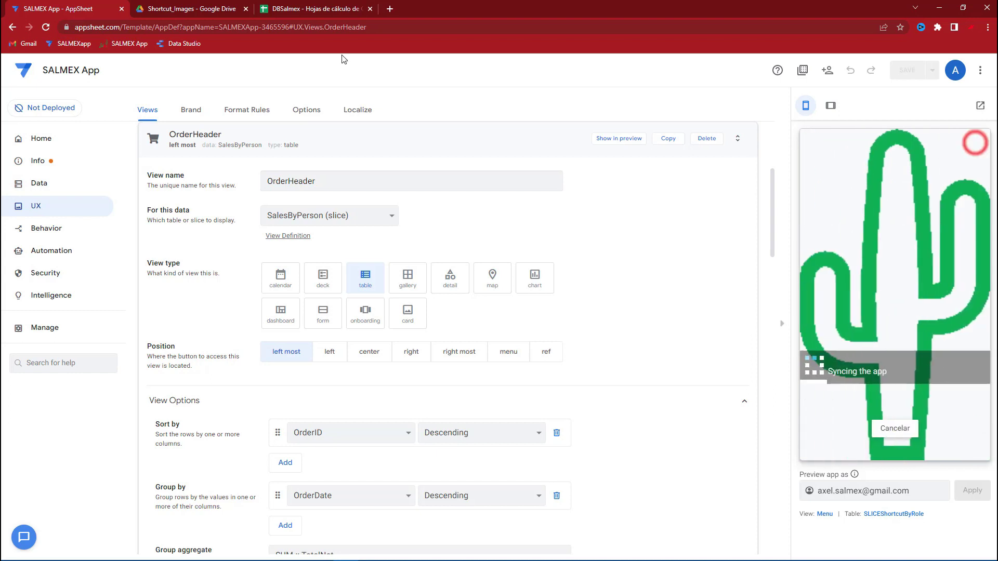
# - Check the Shortcut_Images Drive folder and row 8 (A8:B8) in the DBSalmex sheet
pyautogui.click(317, 9)
pyautogui.click(218, 8)
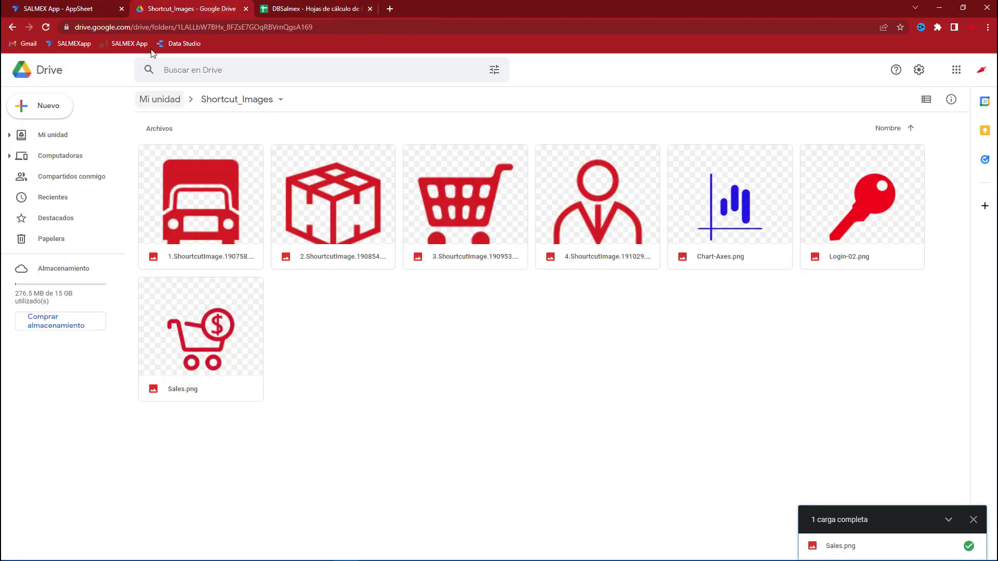
pyautogui.click(312, 9)
pyautogui.moveTo(64, 233); pyautogui.dragTo(249, 236)
# - Open the Permisos por Rol table from the preview's side menu
pyautogui.click(109, 8)
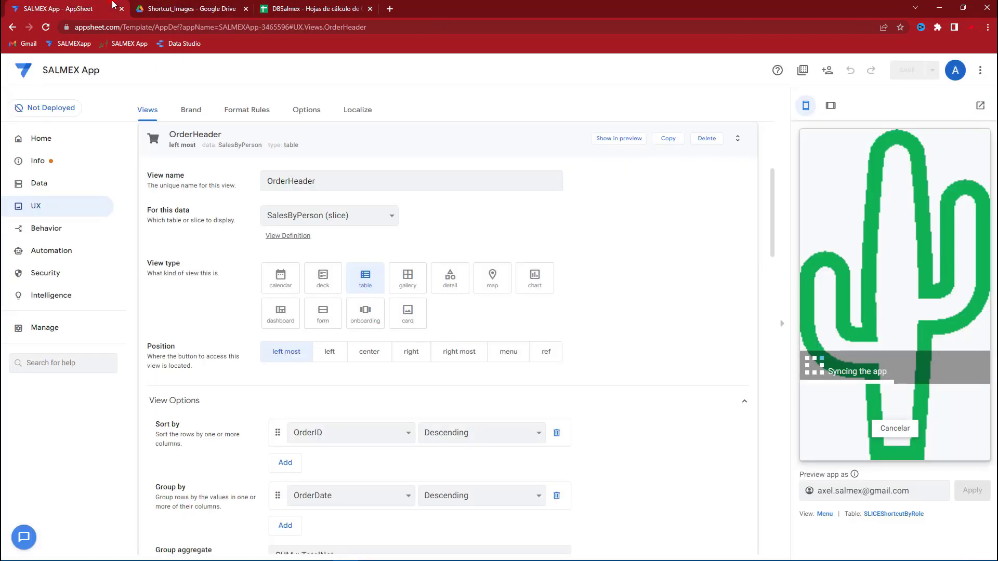
pyautogui.scroll(-2, 897, 379)
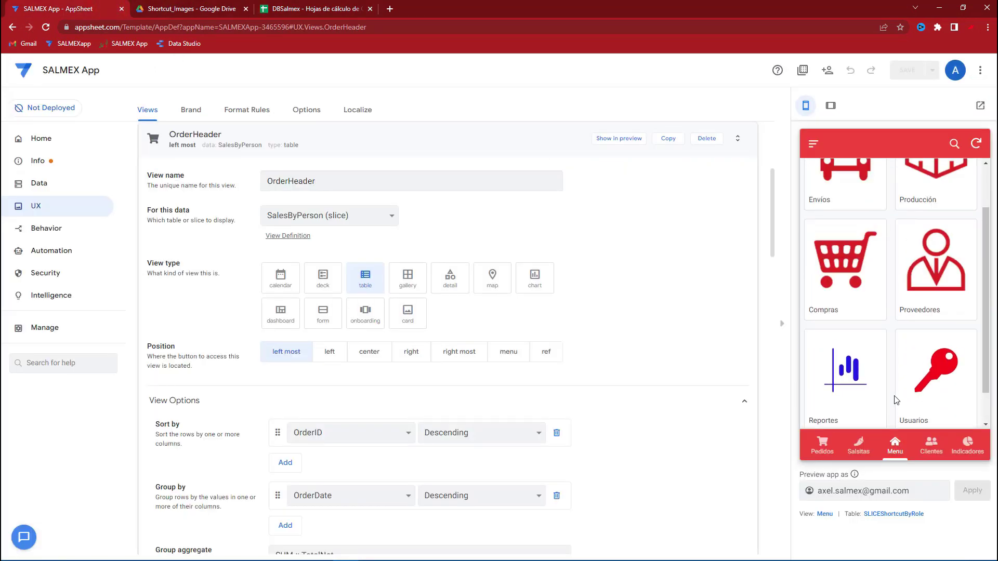
pyautogui.click(813, 145)
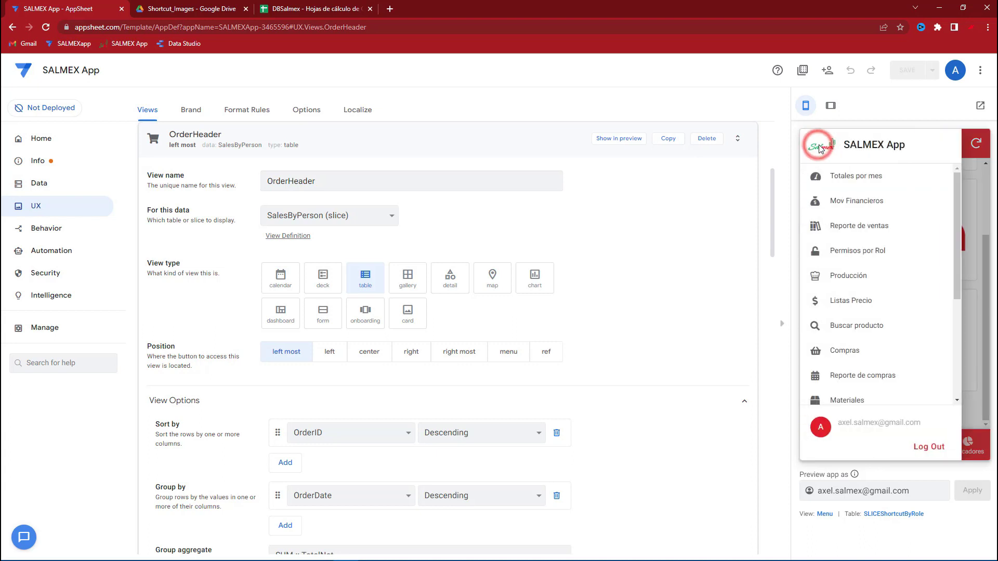
pyautogui.click(856, 252)
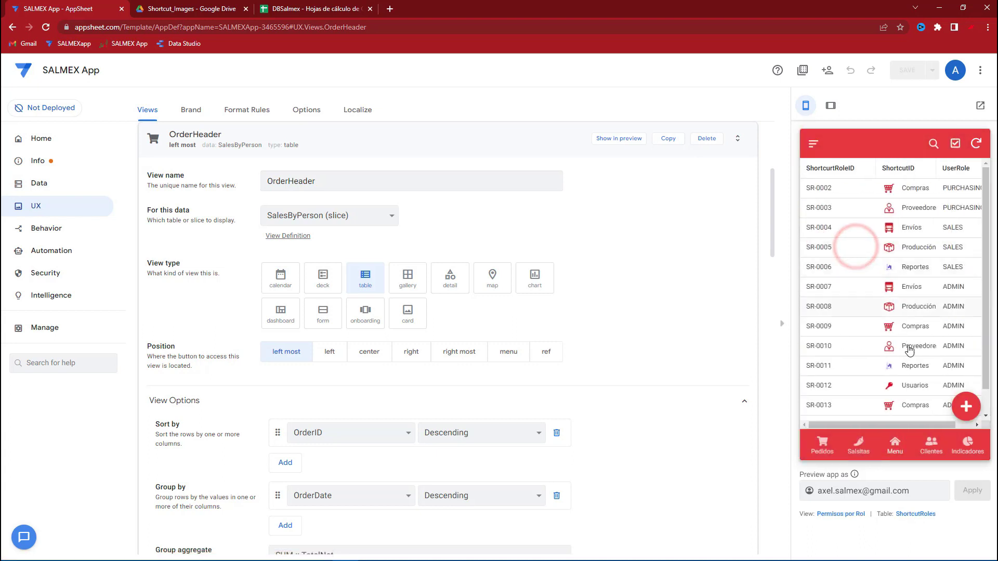
# - Add shortcut-role entry SR-0014 giving the ADMIN role the Pedidos shortcut
pyautogui.click(965, 409)
pyautogui.click(877, 256)
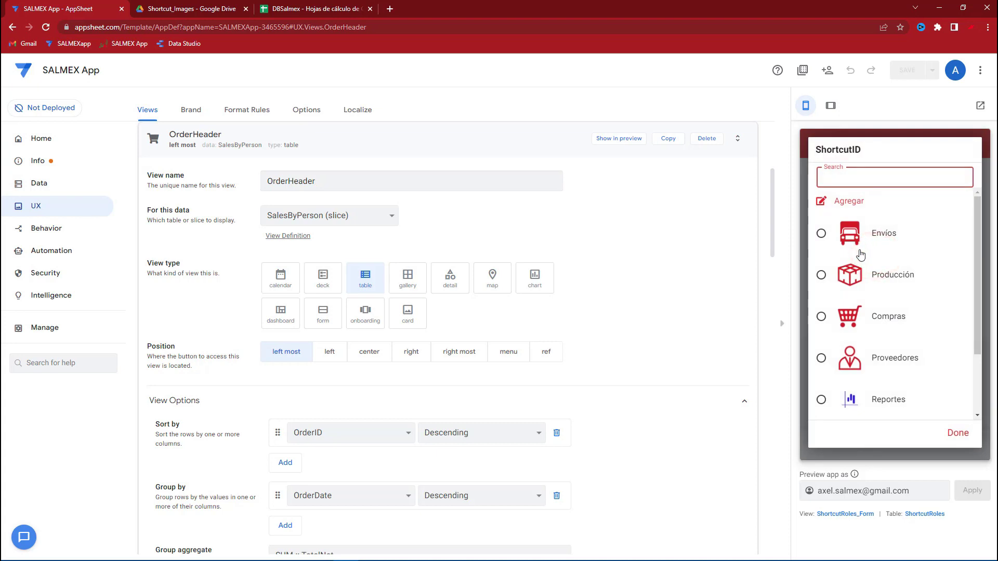
pyautogui.write('pedi')
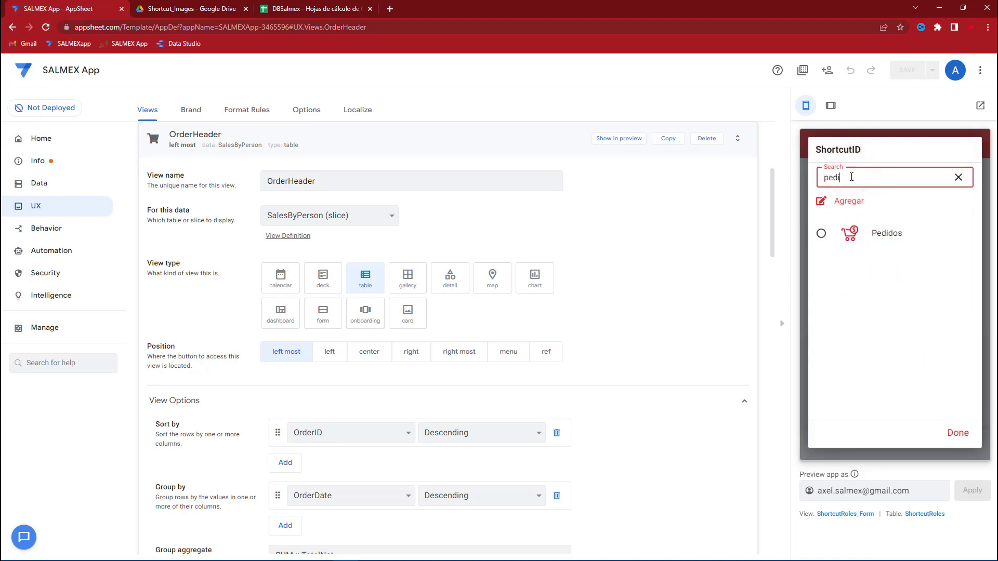
pyautogui.click(850, 234)
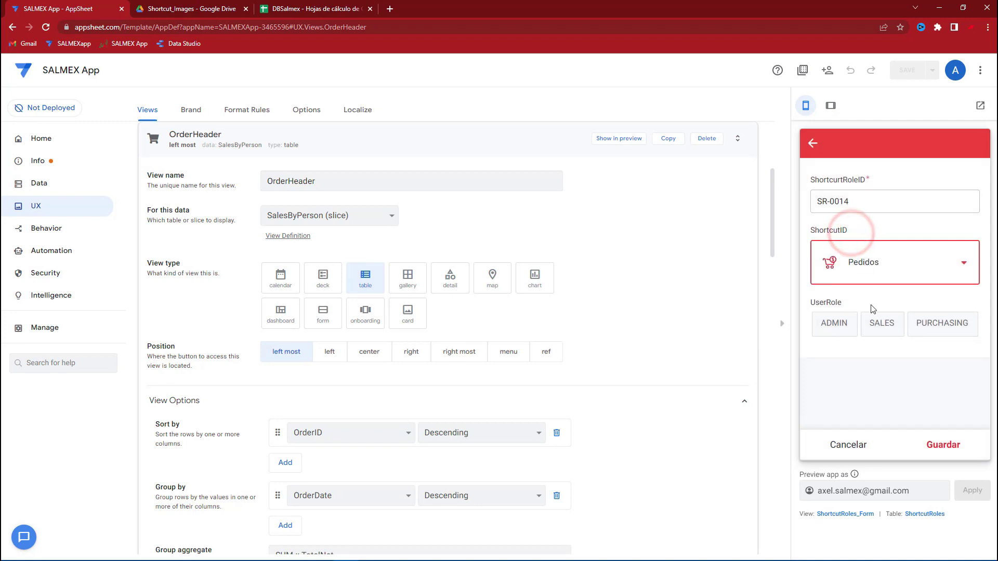
pyautogui.click(834, 323)
pyautogui.click(942, 446)
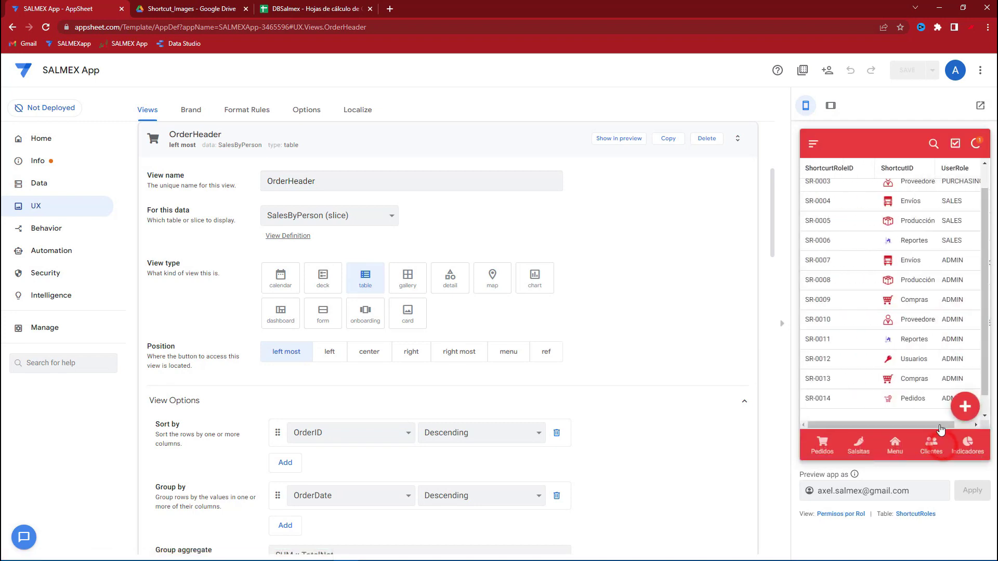
# - Resync the preview and open the Pedidos tile and tab to see the orders list
pyautogui.click(975, 150)
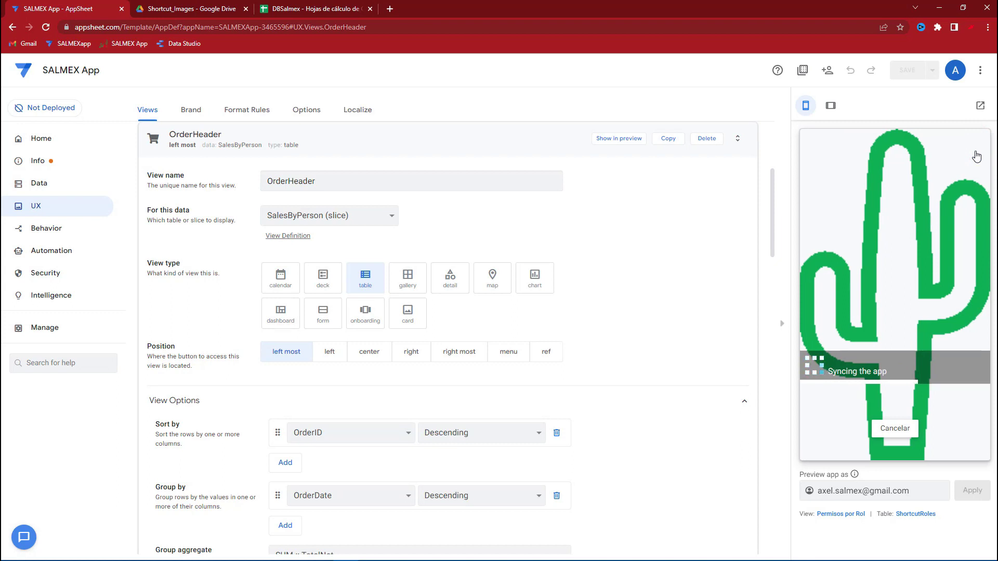
pyautogui.click(894, 444)
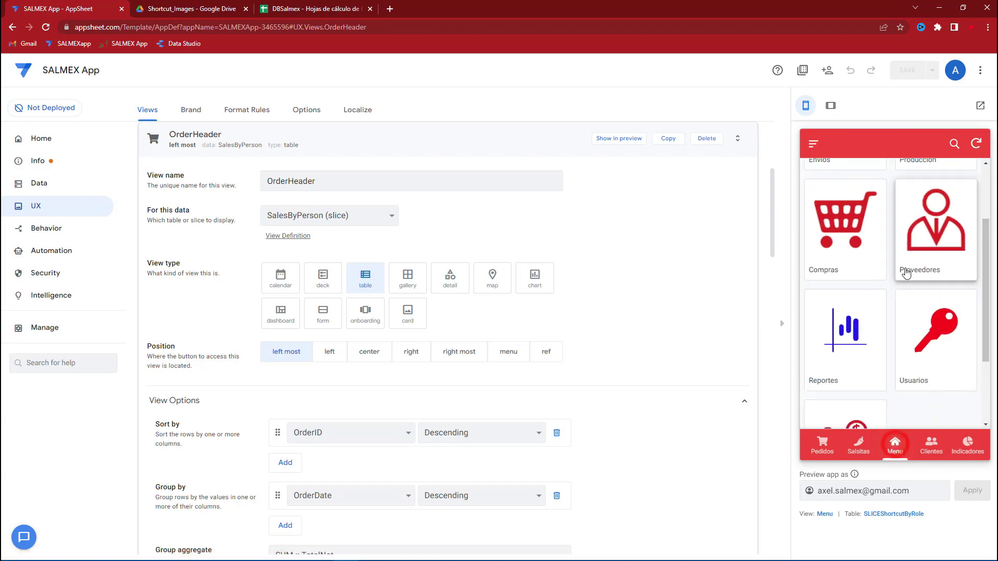
pyautogui.scroll(-3, 905, 272)
pyautogui.click(845, 349)
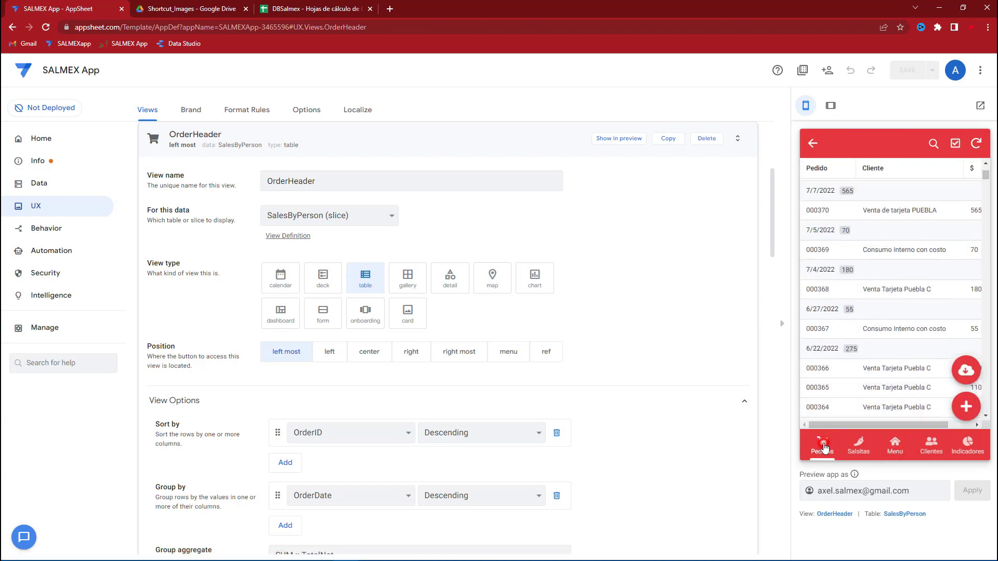
pyautogui.click(895, 446)
pyautogui.click(856, 359)
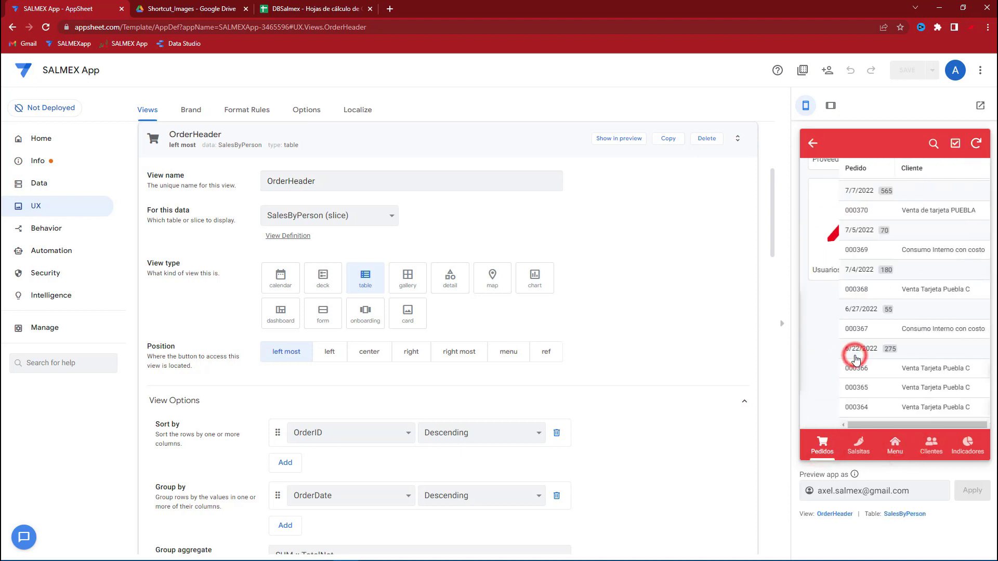
pyautogui.click(834, 437)
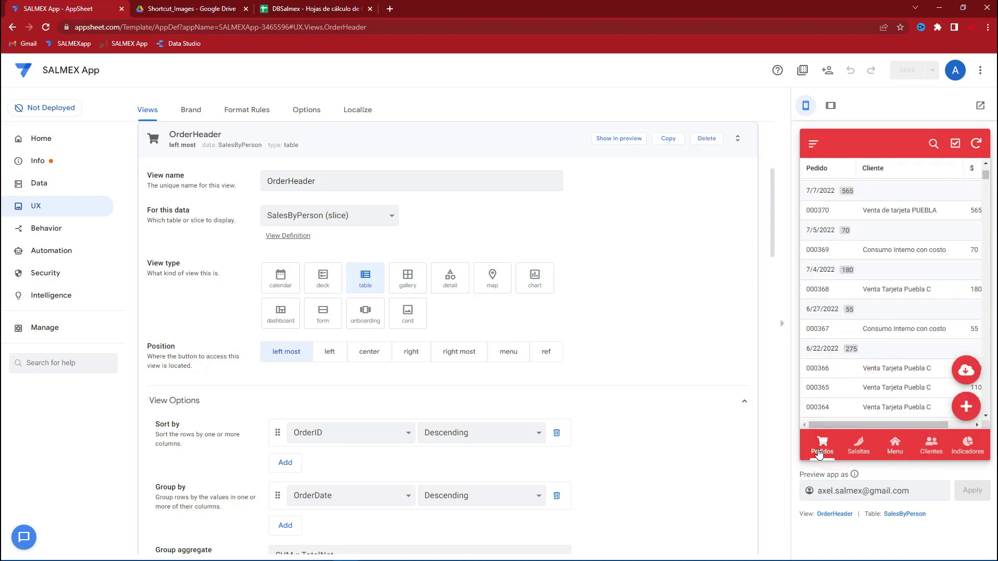
# - Create UX view NuevoPedido with For this data set to OrderHeader and View type form
pyautogui.click(290, 138)
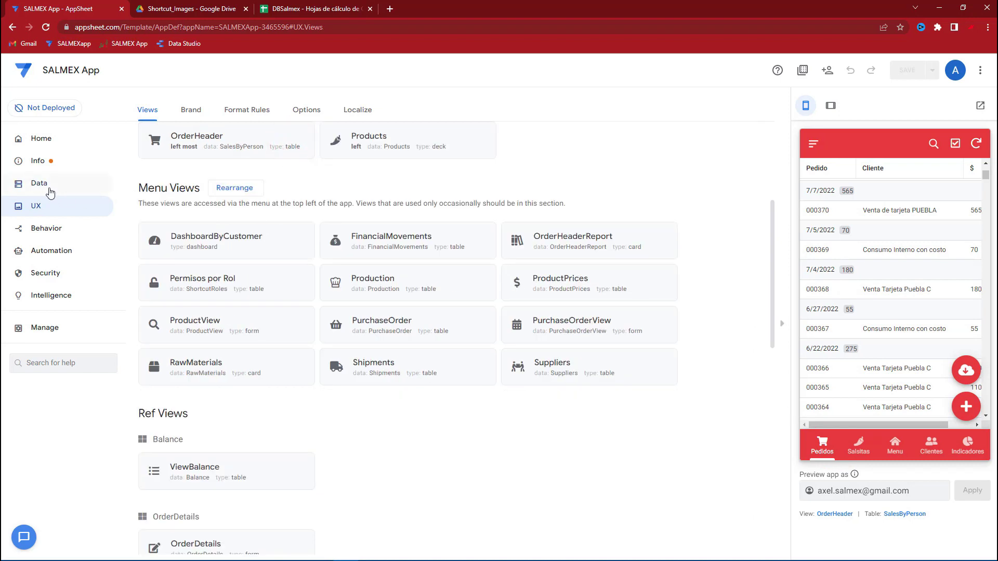
pyautogui.click(41, 211)
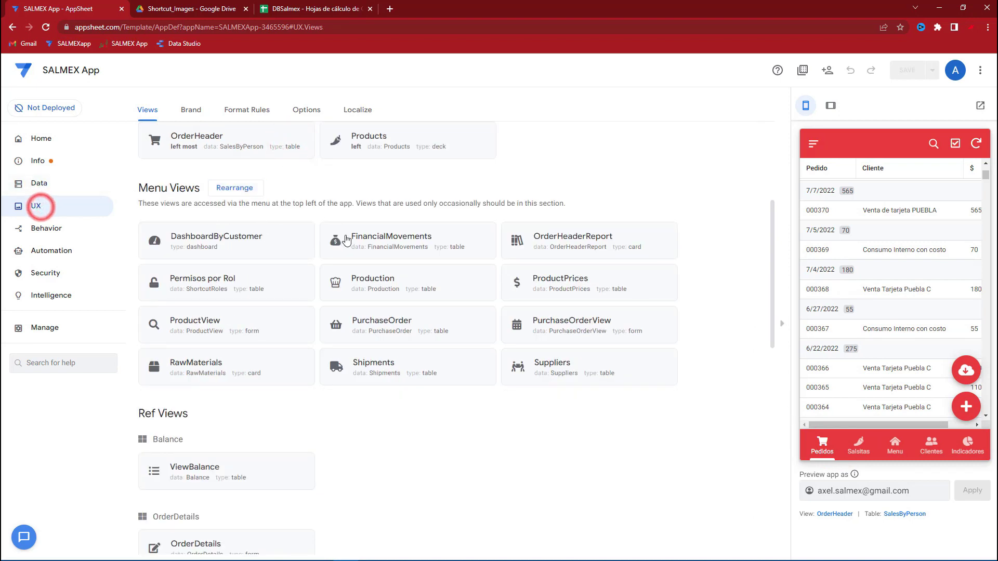
pyautogui.click(167, 187)
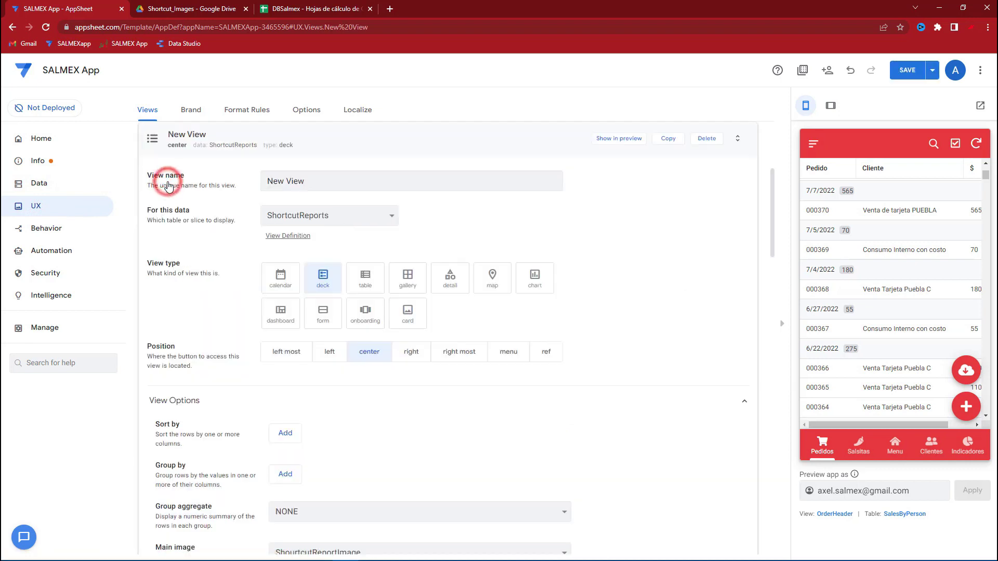
pyautogui.click(330, 179)
pyautogui.tripleClick(364, 179)
pyautogui.write('NuevoPedido')
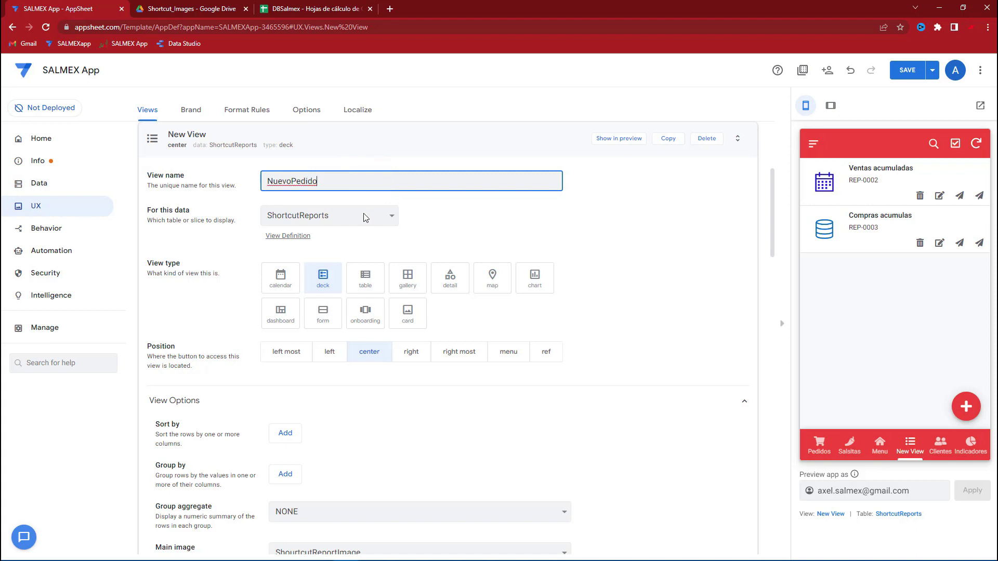
pyautogui.click(358, 216)
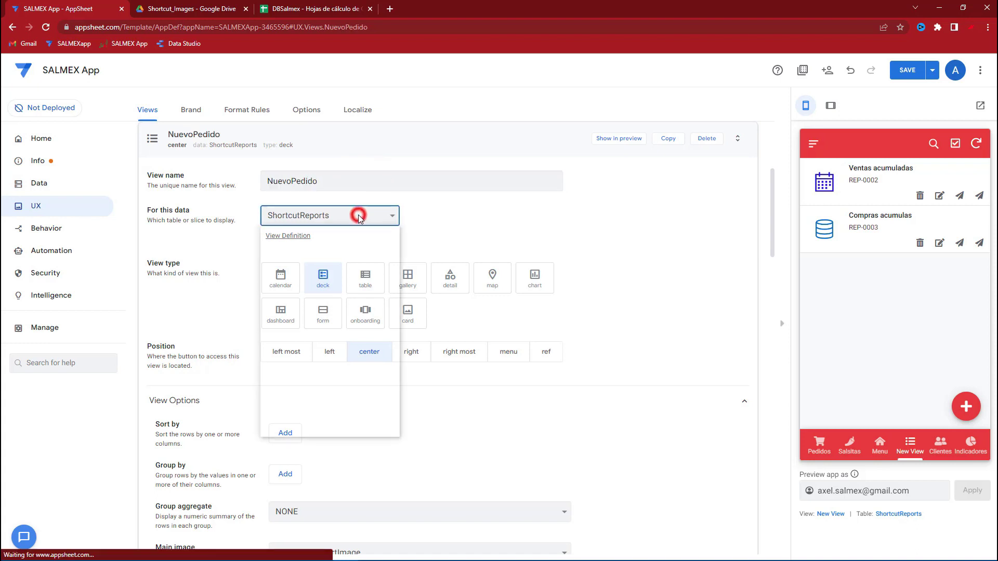
pyautogui.click(312, 273)
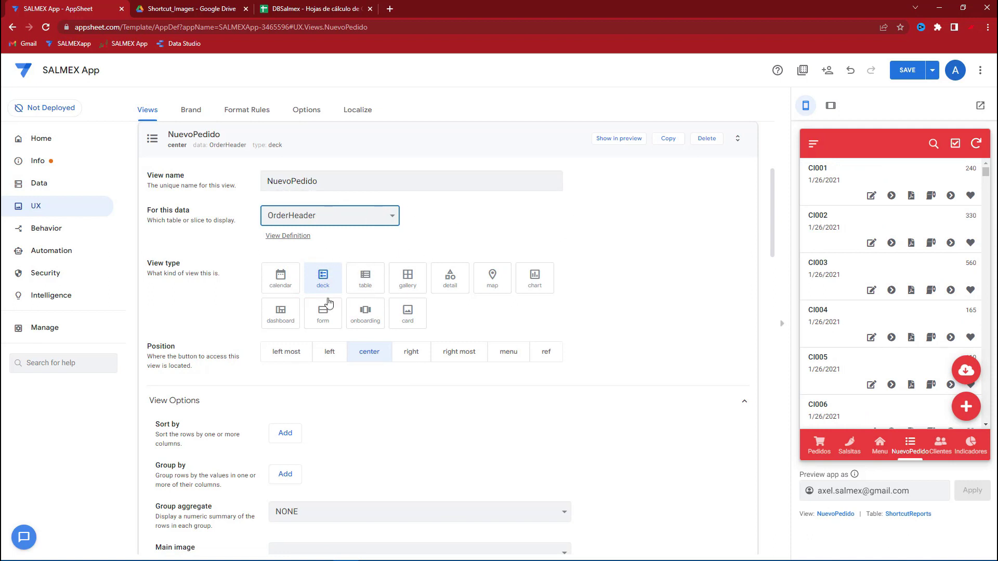
pyautogui.click(324, 320)
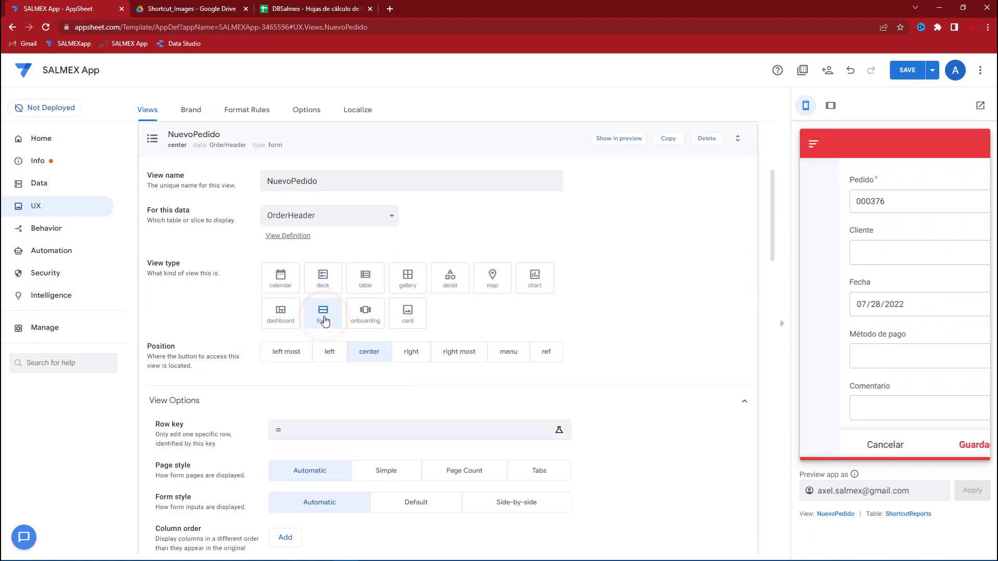
# - Save the app, cancel the NuevoPedido test form in preview, and reopen OrderHeader's view settings
pyautogui.click(903, 78)
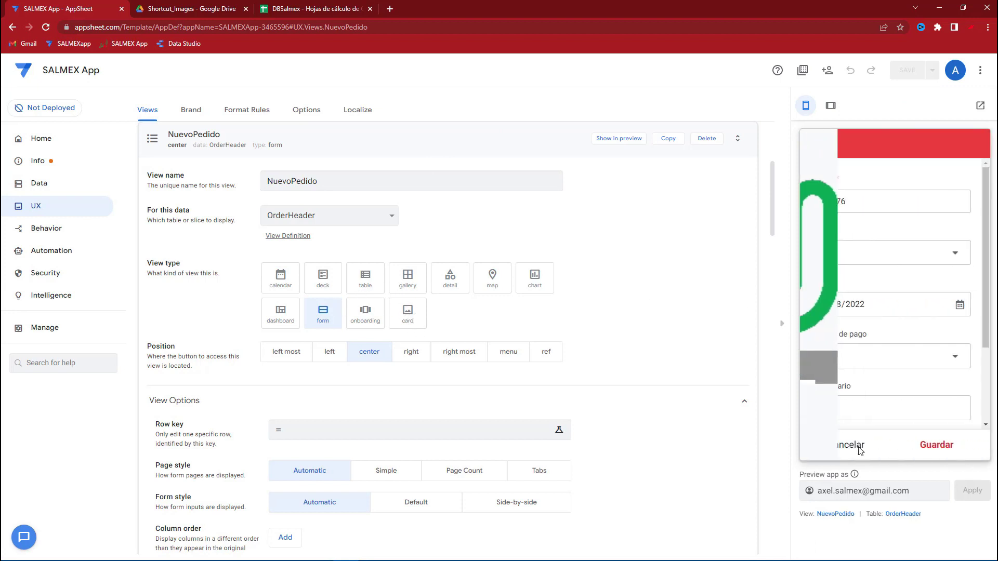
pyautogui.click(846, 447)
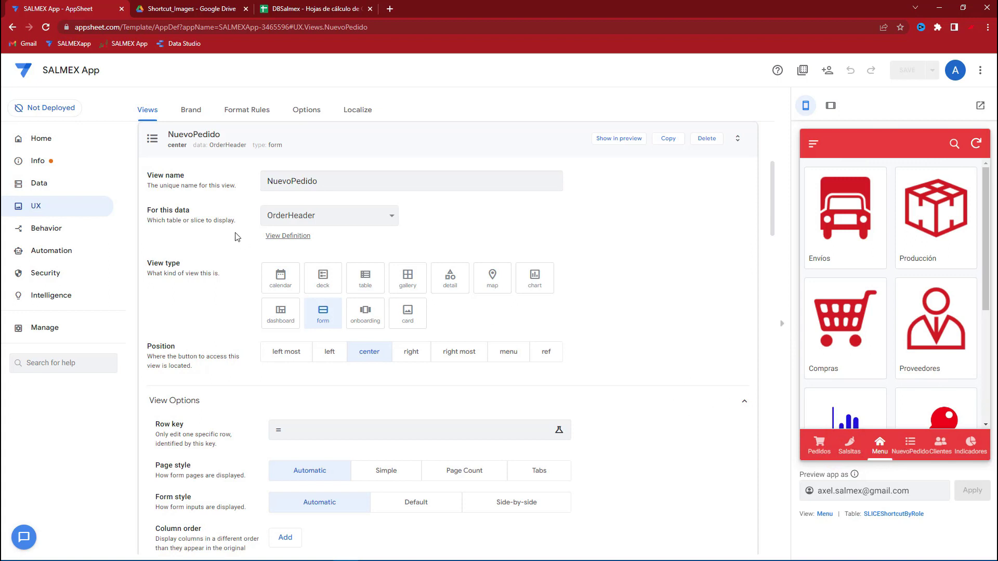
pyautogui.click(191, 144)
pyautogui.scroll(1, 234, 183)
pyautogui.click(227, 165)
pyautogui.click(815, 445)
pyautogui.click(838, 516)
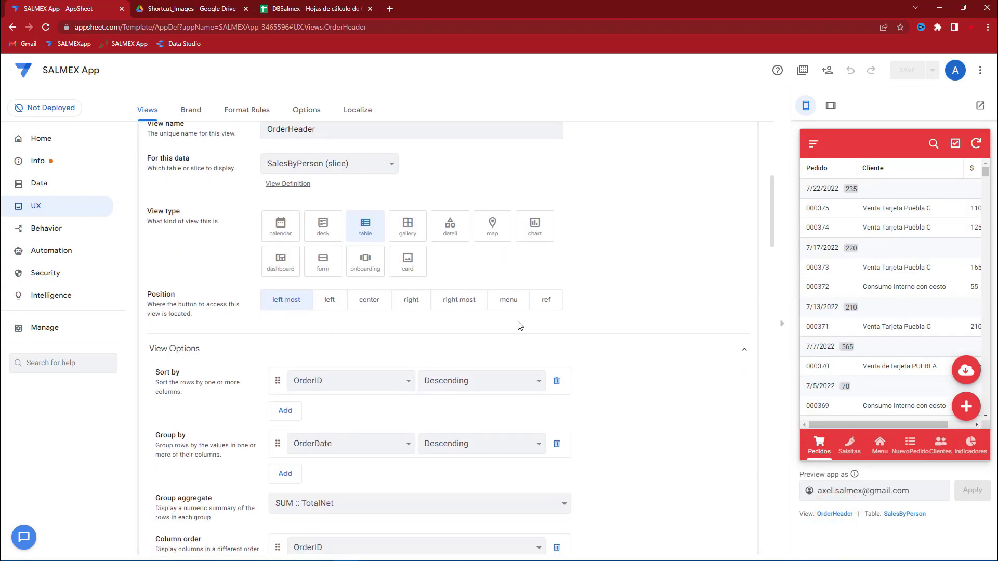
# - Set the OrderHeader view's position to ref so Pedidos leaves the bottom bar
pyautogui.click(536, 306)
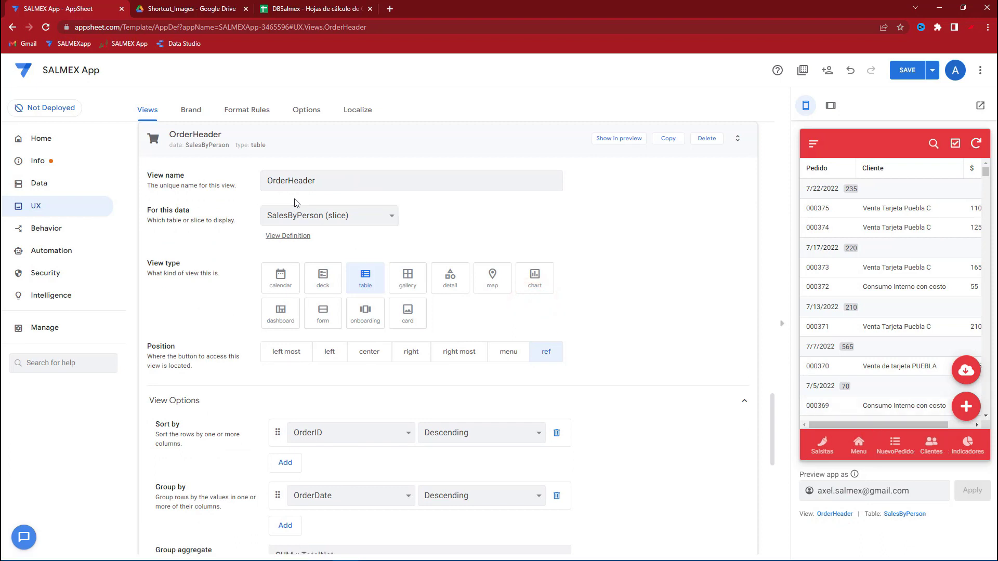
pyautogui.scroll(1, 279, 177)
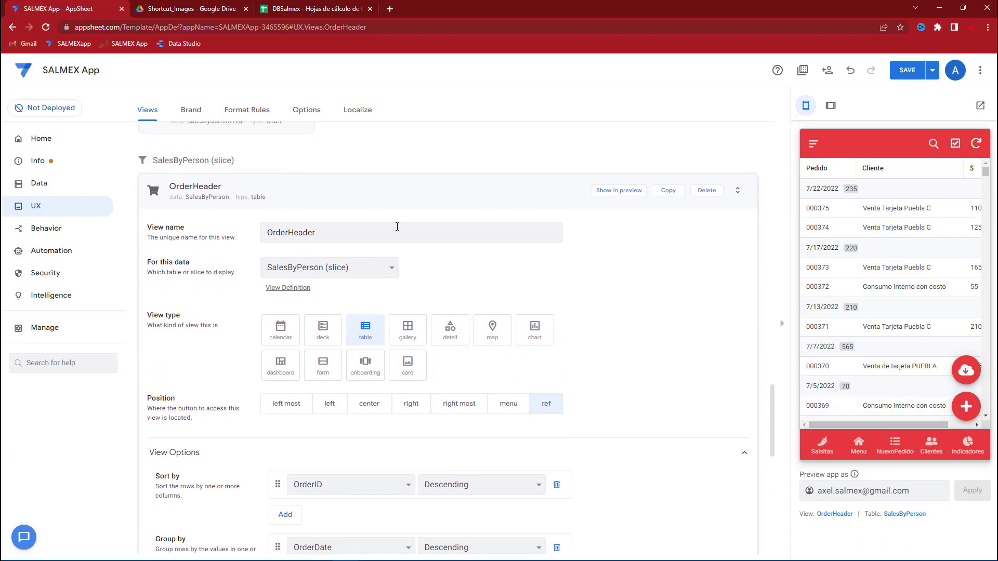
pyautogui.scroll(3, 364, 250)
pyautogui.scroll(1, 312, 260)
pyautogui.scroll(5, 312, 260)
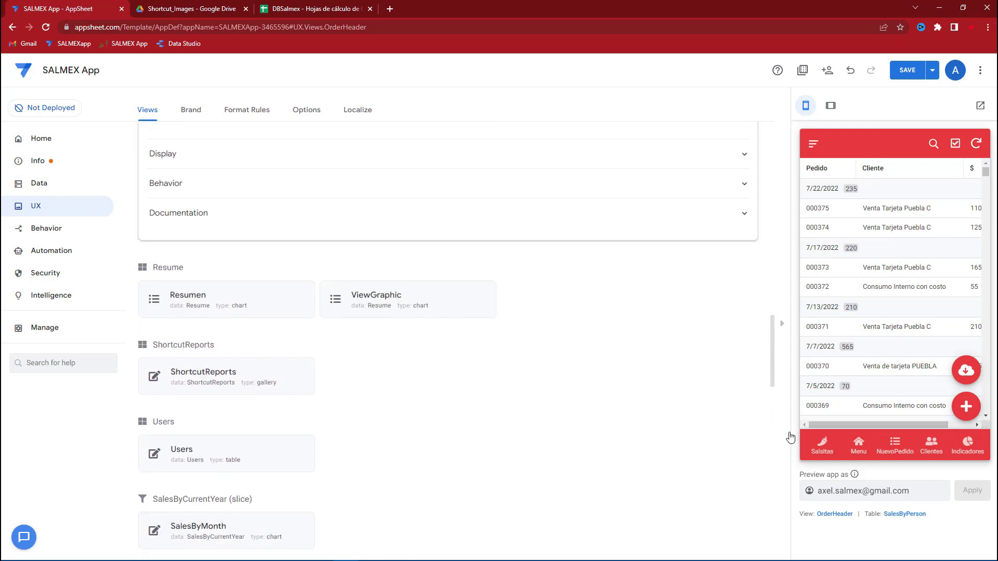
# - Open the NuevoPedido form in the preview and bring up its view settings down to Display
pyautogui.click(831, 447)
pyautogui.click(896, 446)
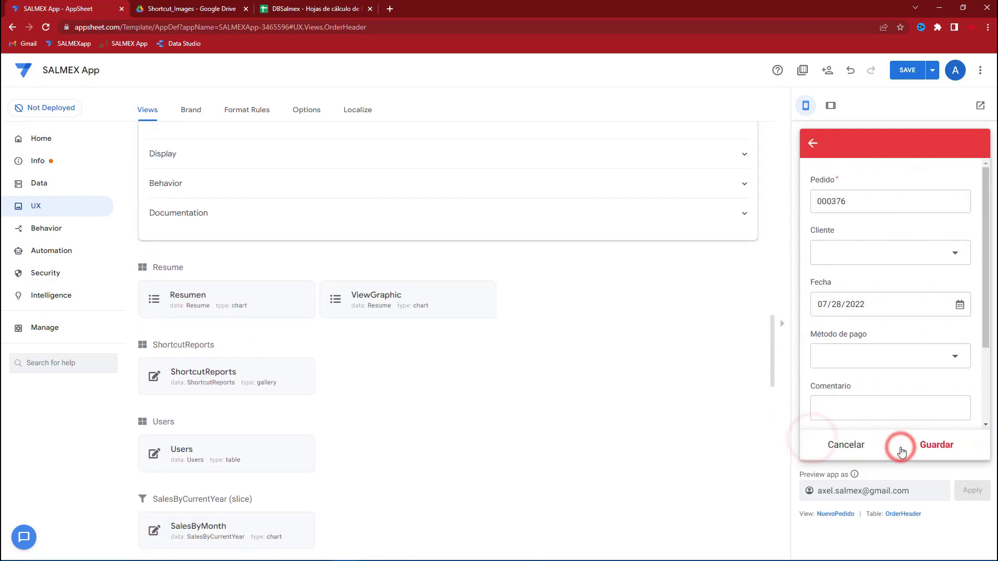
pyautogui.click(835, 514)
pyautogui.click(327, 180)
pyautogui.scroll(-2, 311, 270)
pyautogui.scroll(-4, 304, 333)
pyautogui.scroll(-2, 297, 379)
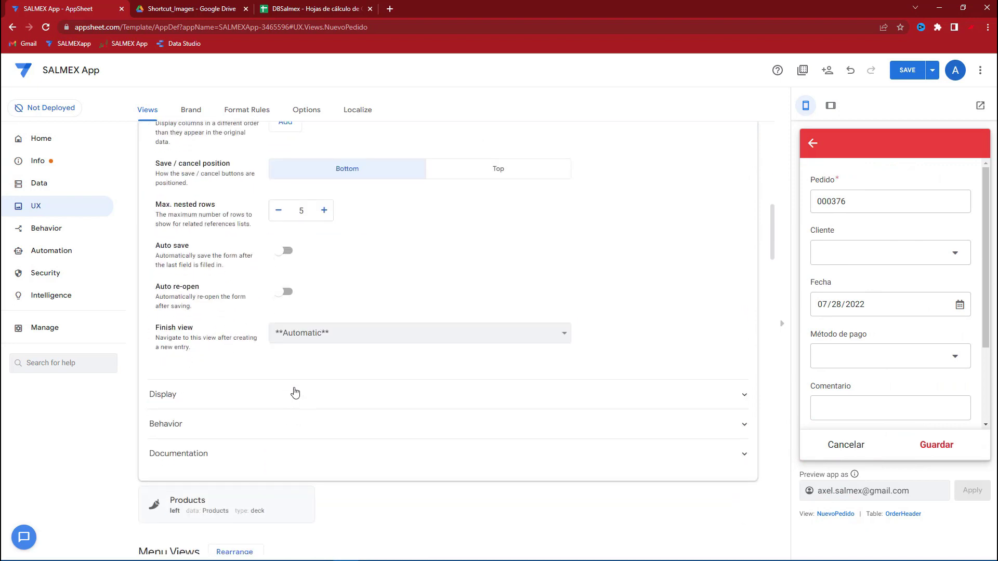
# - Search the icons with 'groce' and give NuevoPedido the shopping-cart icon
pyautogui.click(222, 396)
pyautogui.click(338, 425)
pyautogui.write('nuevo')
pyautogui.press('BackSpace')
pyautogui.press('BackSpace')
pyautogui.press('BackSpace')
pyautogui.press('BackSpace')
pyautogui.press('BackSpace')
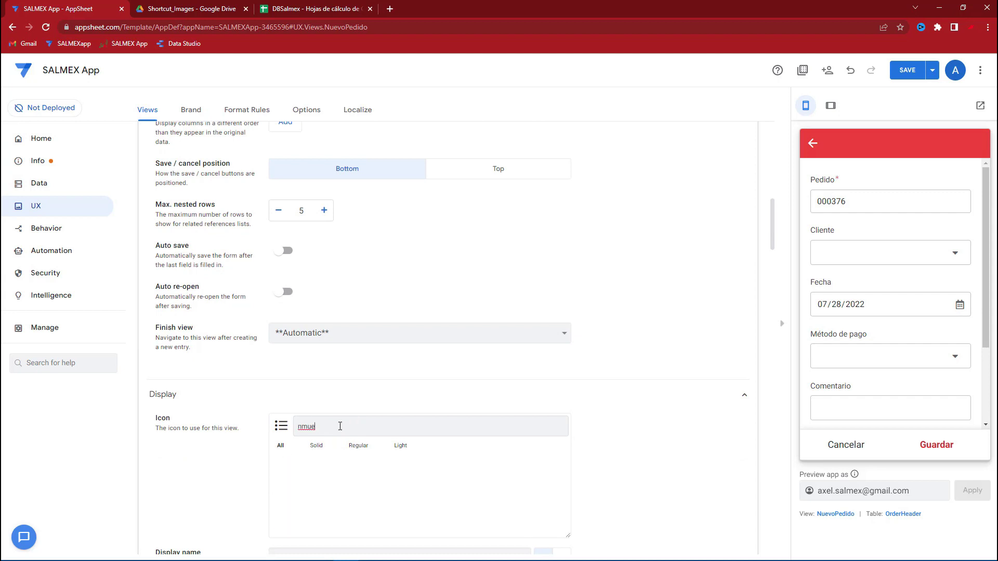
pyautogui.press('BackSpace')
pyautogui.press('BackSpace')
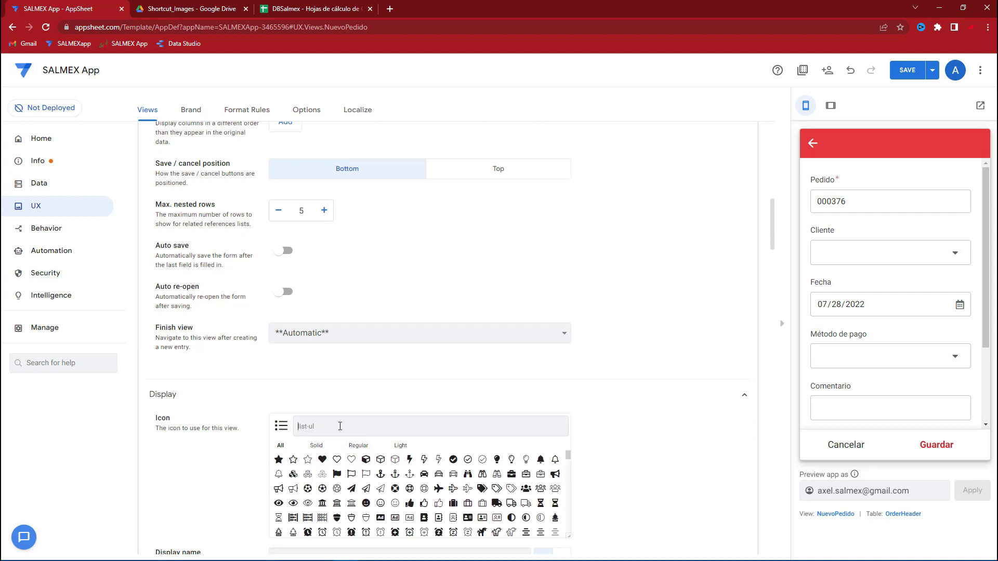
pyautogui.write('store')
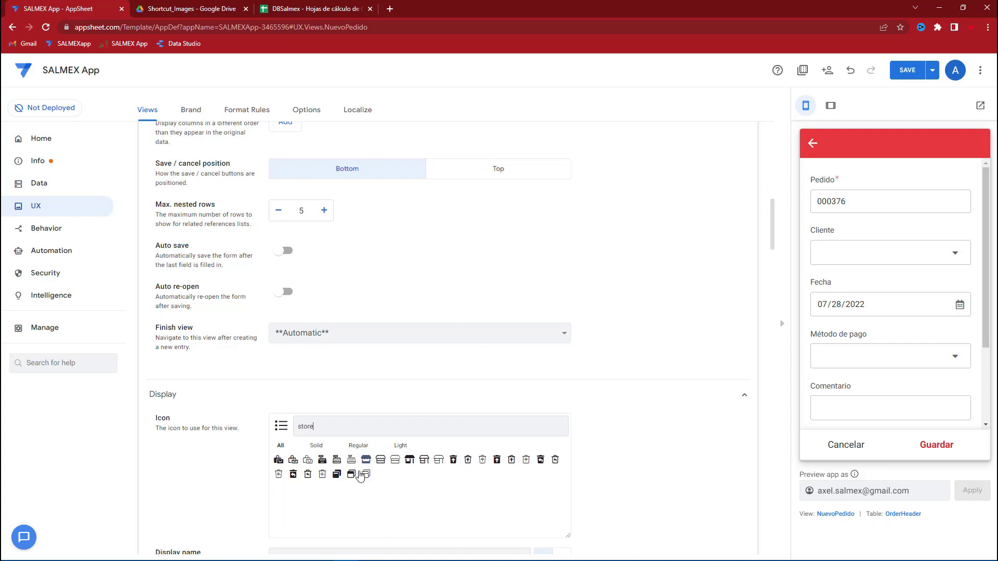
pyautogui.doubleClick(308, 427)
pyautogui.write('sale')
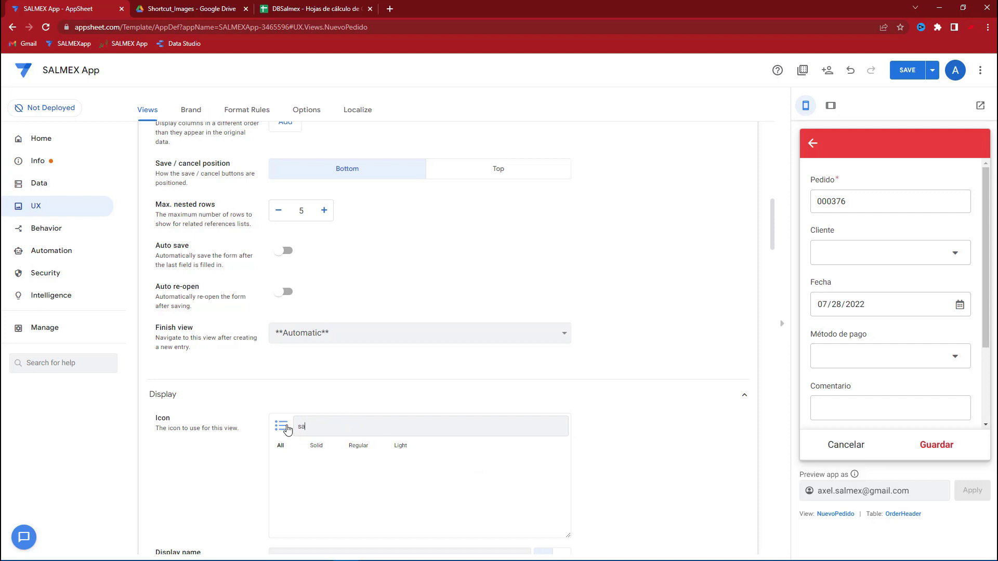
pyautogui.press('BackSpace')
pyautogui.press('BackSpace')
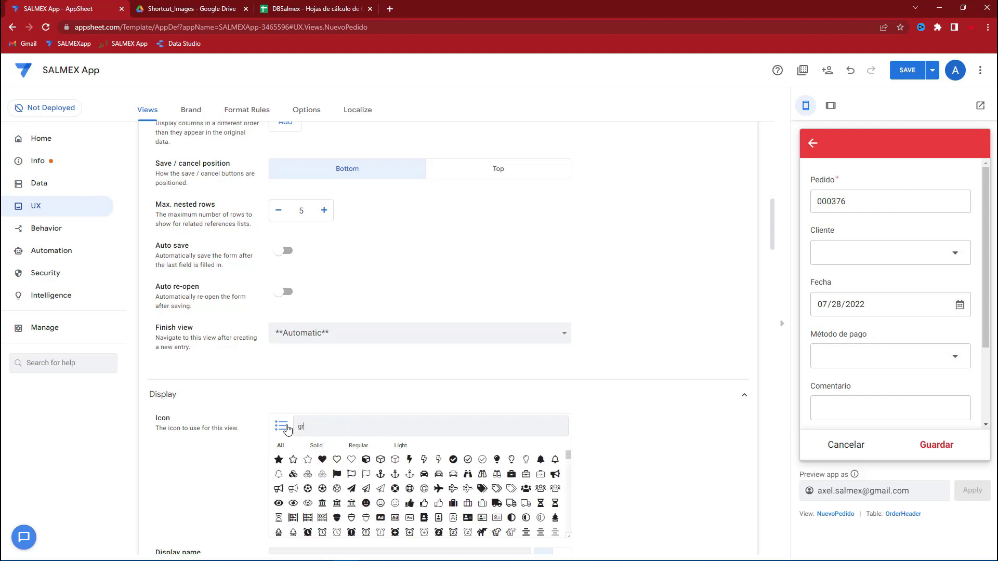
pyautogui.write('oce')
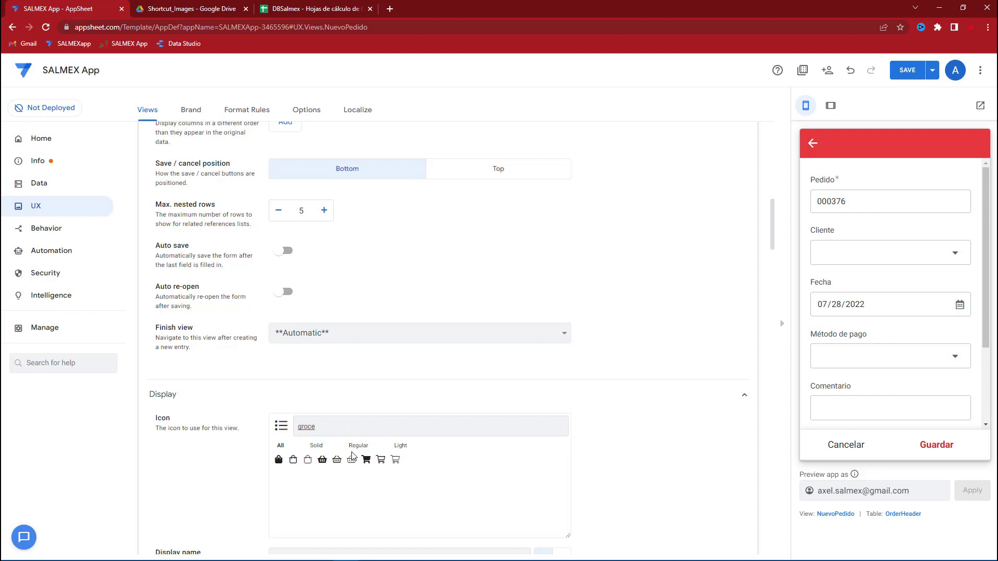
pyautogui.click(365, 459)
# - Start typing the view's display name, 'Nuevo pedido'
pyautogui.scroll(-1, 232, 453)
pyautogui.click(291, 508)
pyautogui.write('Nuevp ped')
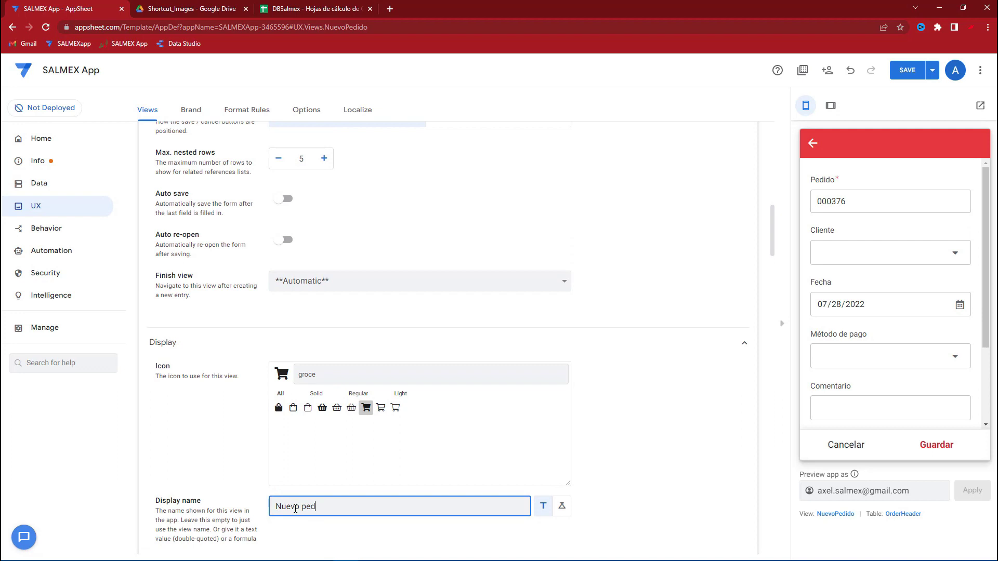
# - Save the app and confirm the Nuevo pedido preview tab opens the order form
pyautogui.click(906, 70)
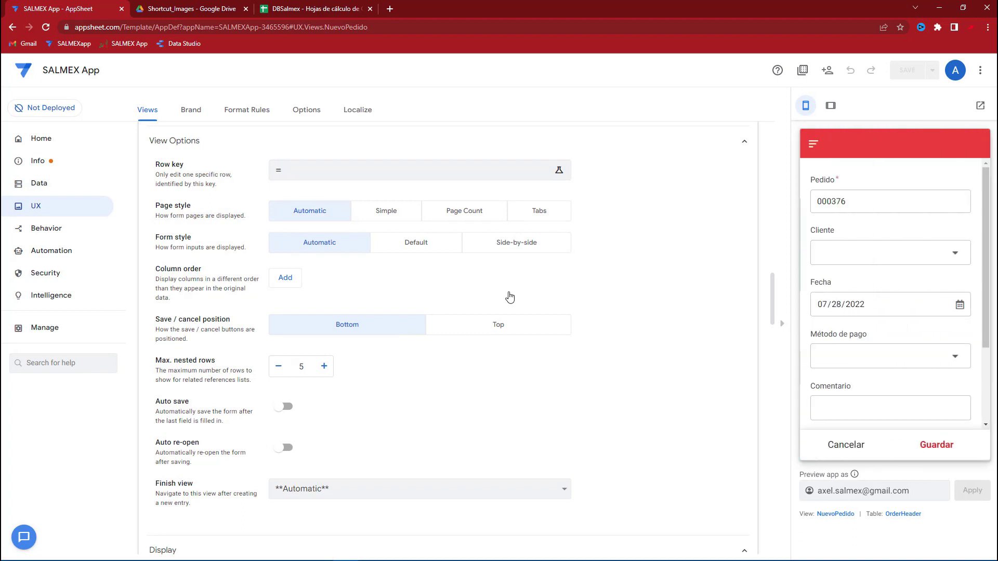
pyautogui.click(842, 445)
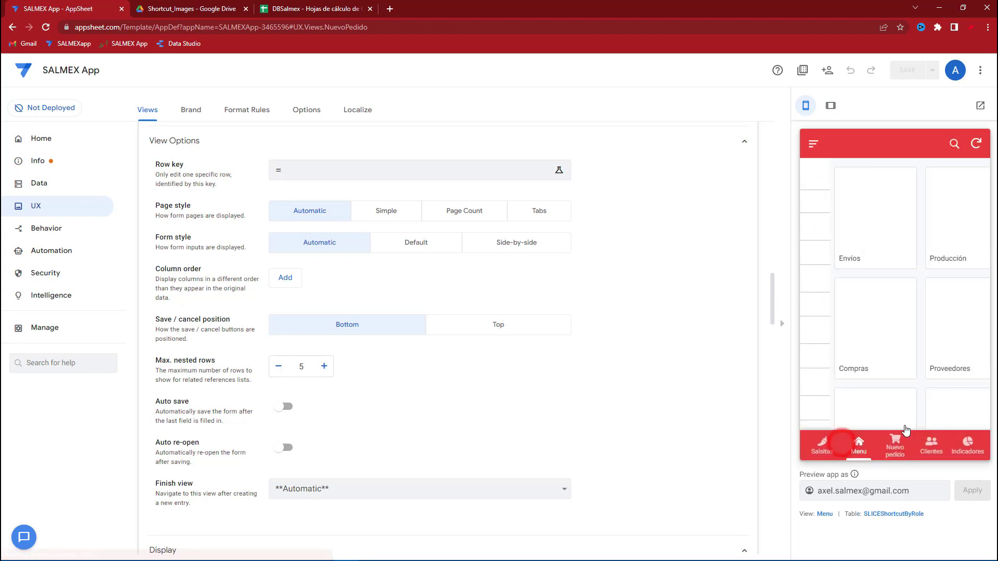
pyautogui.click(896, 456)
pyautogui.click(893, 449)
pyautogui.click(893, 448)
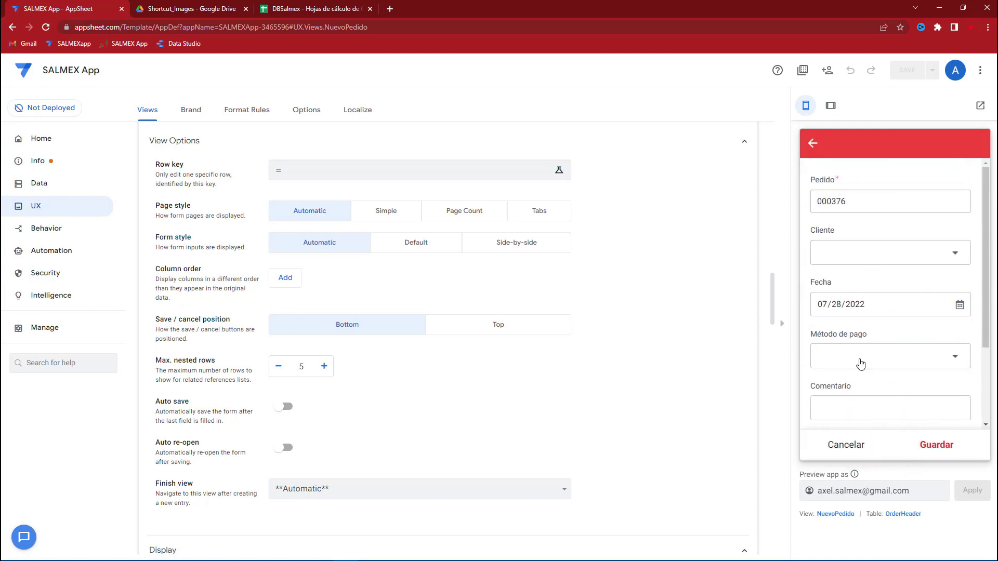
pyautogui.click(850, 448)
pyautogui.scroll(5, 459, 320)
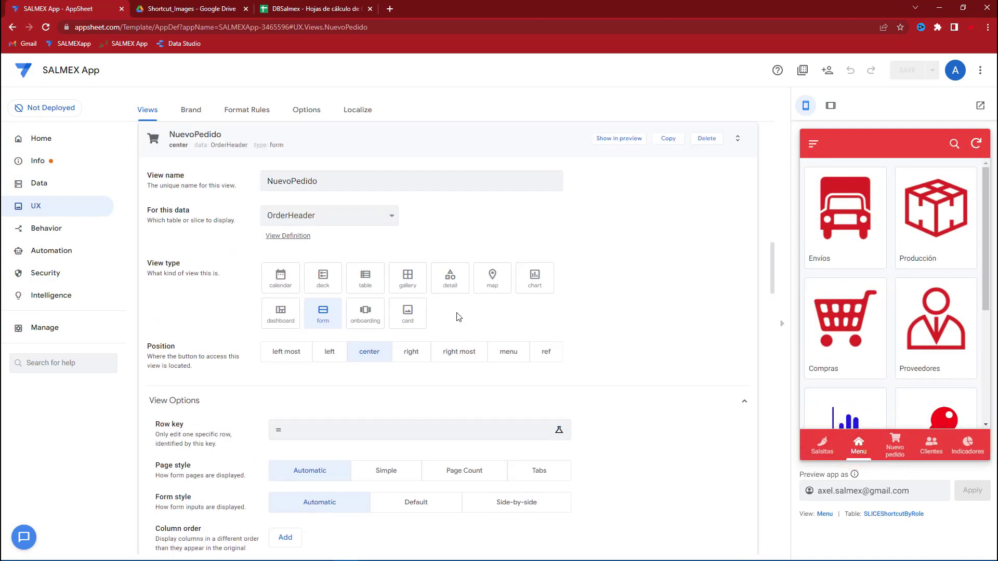
# - Move NuevoPedido to the left-most position and open its form from the far-left preview tab
pyautogui.click(289, 355)
pyautogui.click(822, 448)
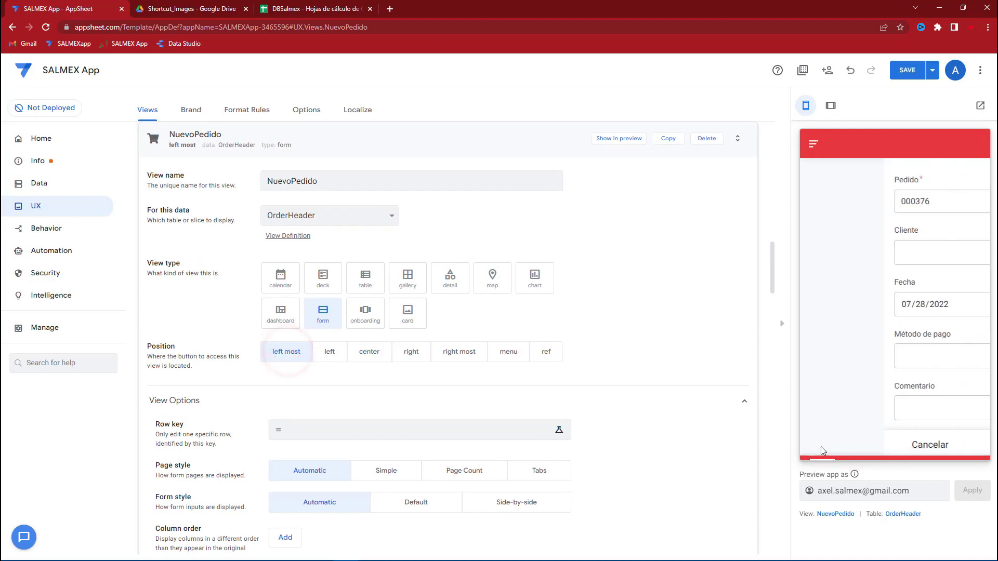
pyautogui.click(840, 446)
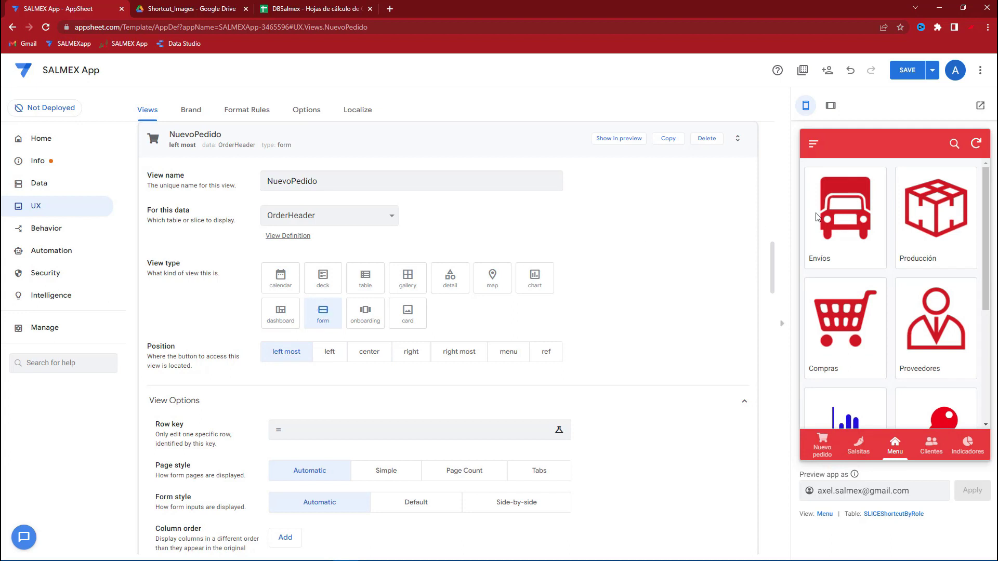
pyautogui.click(818, 446)
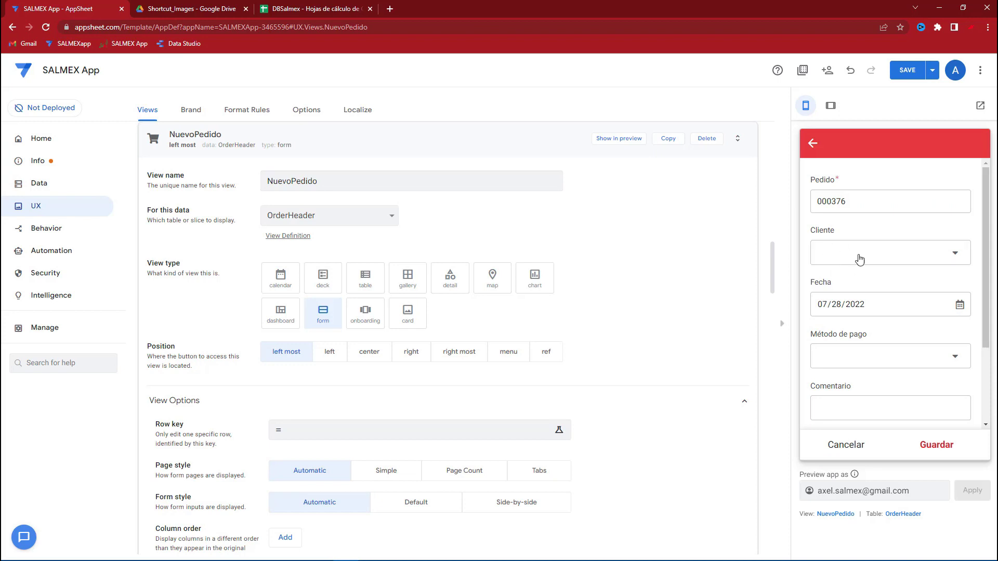
pyautogui.scroll(-2, 859, 307)
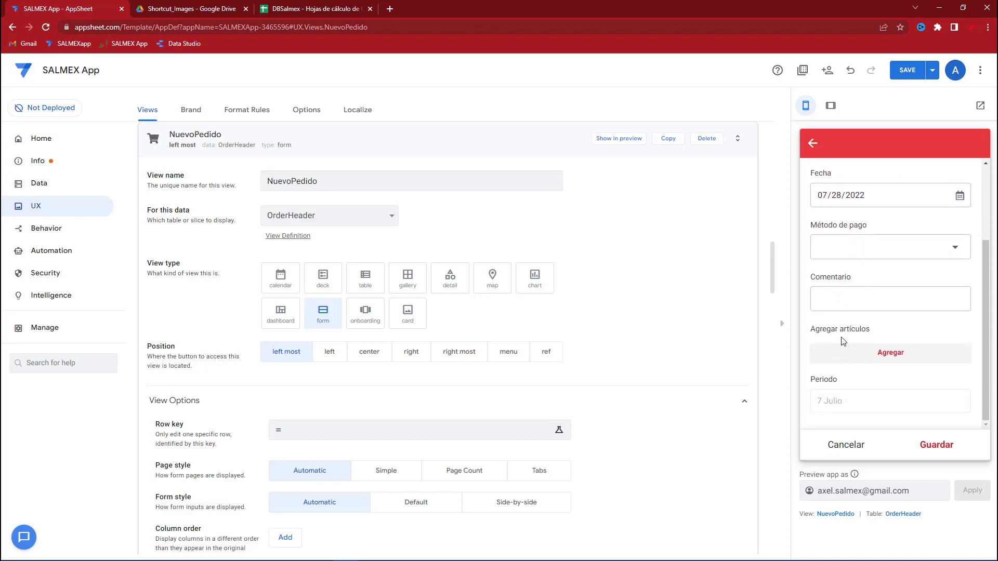
# - Add an item of 2 CHILES TOREADOS JALAPEÑOS 200 G to the test order
pyautogui.click(852, 358)
pyautogui.click(838, 205)
pyautogui.click(830, 248)
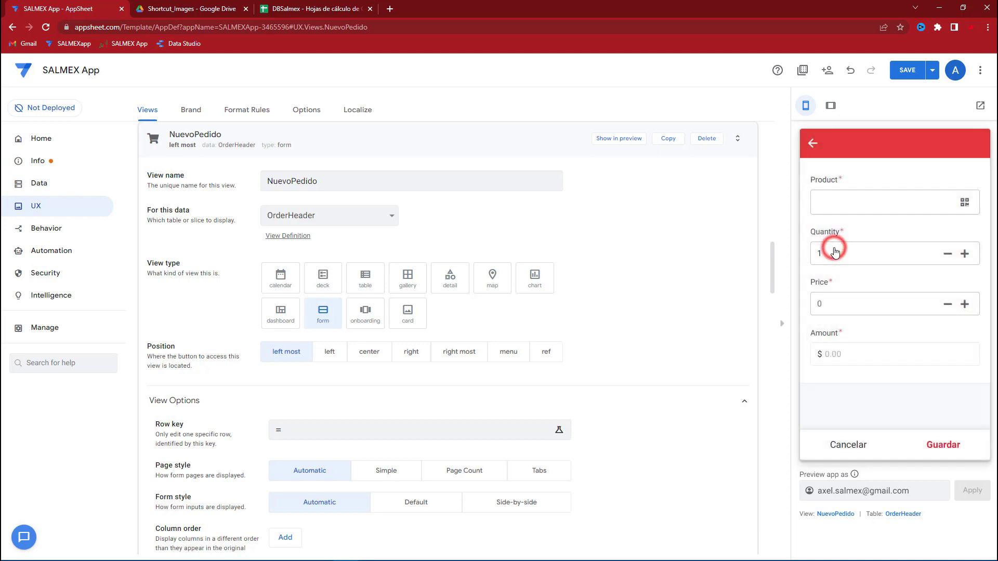
pyautogui.click(964, 296)
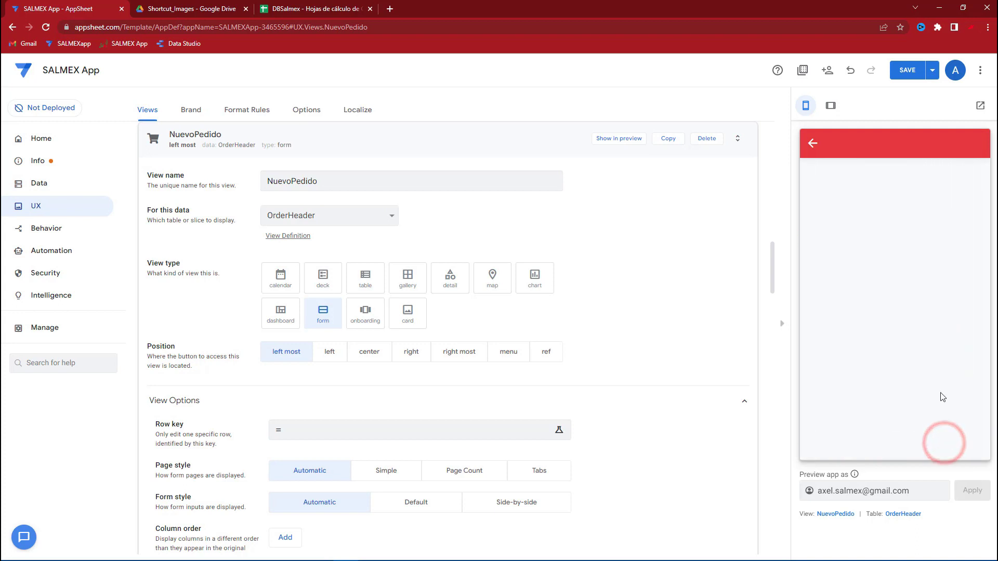
pyautogui.click(846, 448)
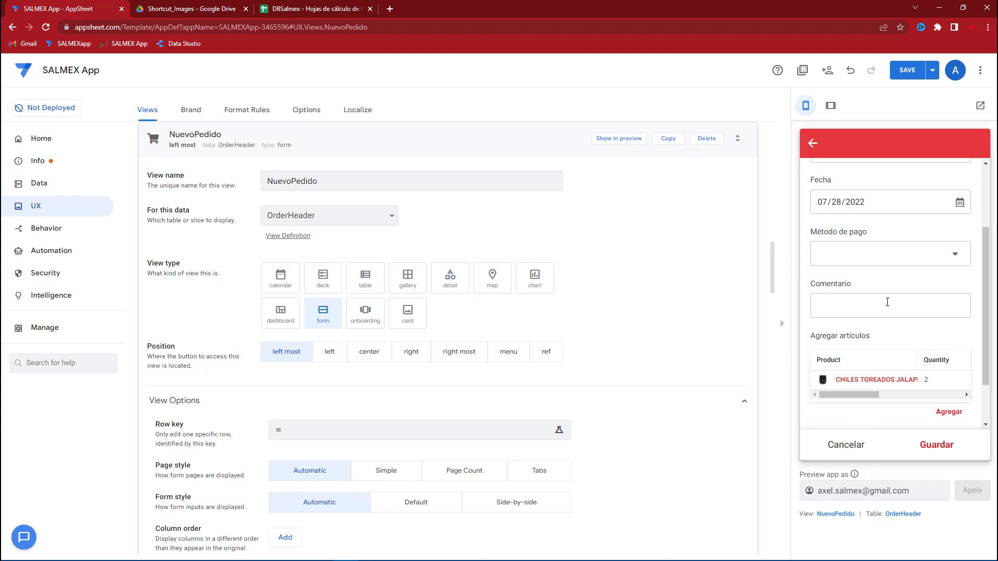
# - Set payment to CASH and client to Consumo Interno con costo, save order 000376, open Pedidos
pyautogui.click(878, 255)
pyautogui.click(847, 202)
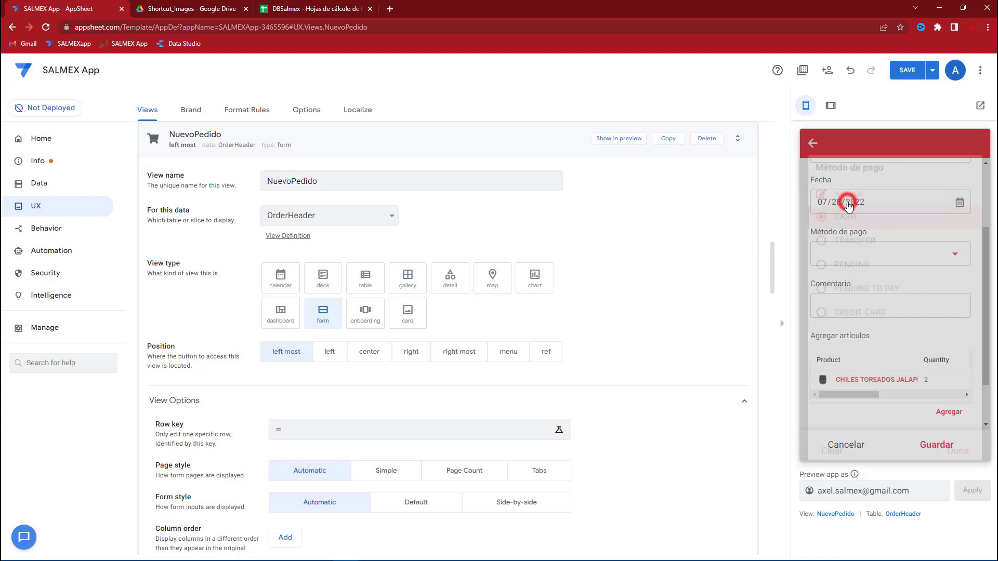
pyautogui.scroll(2, 852, 233)
pyautogui.click(842, 252)
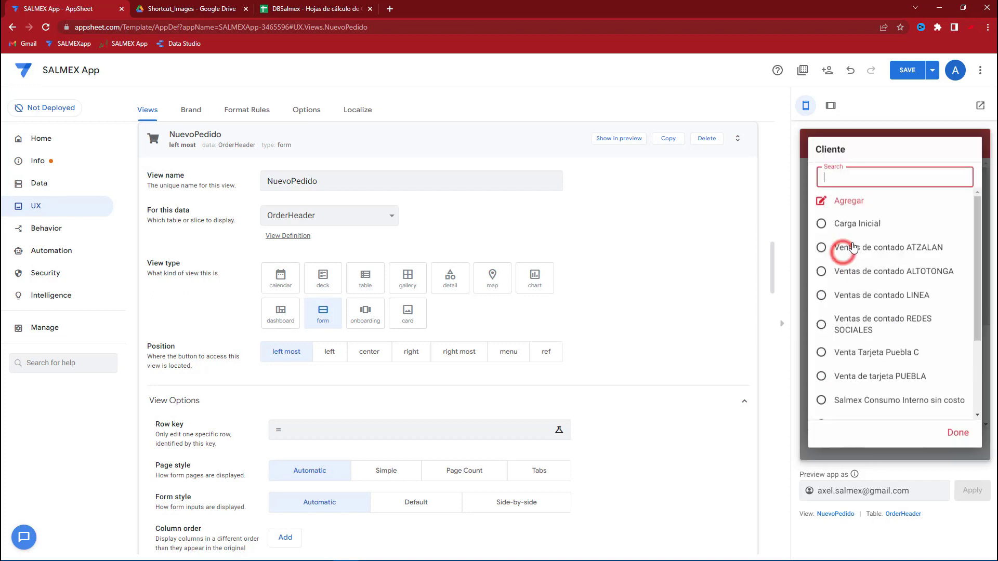
pyautogui.scroll(-2, 858, 333)
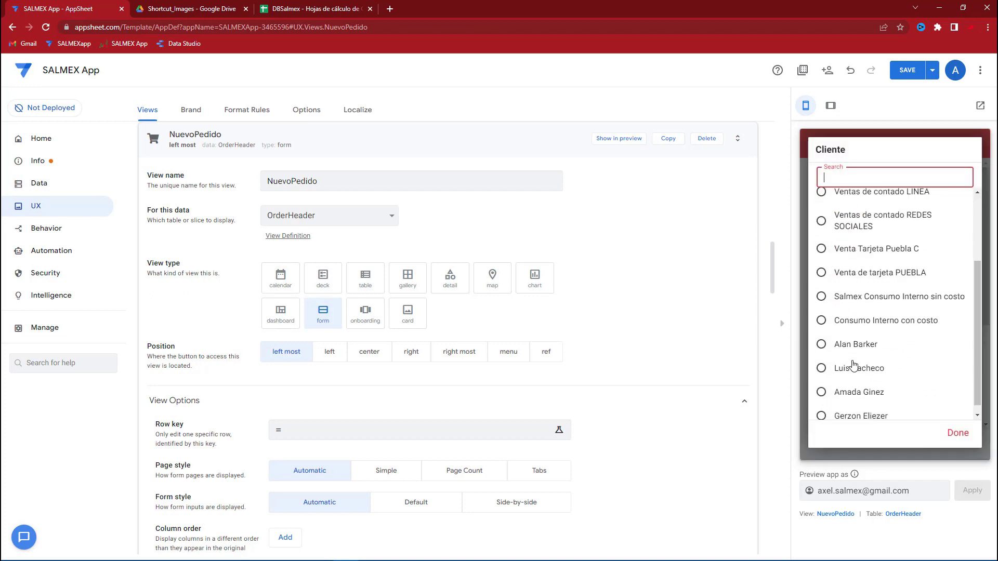
pyautogui.click(856, 320)
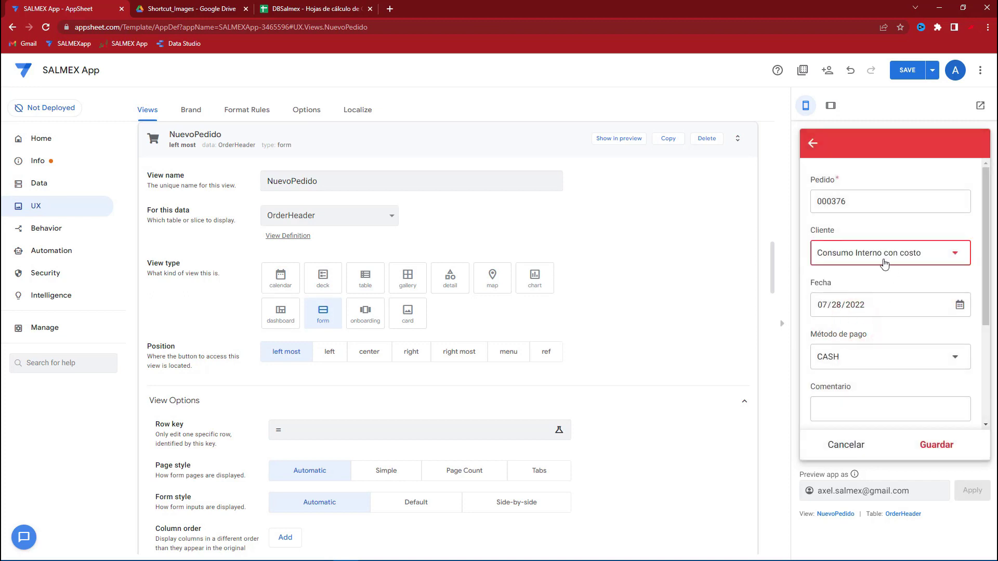
pyautogui.scroll(-3, 873, 307)
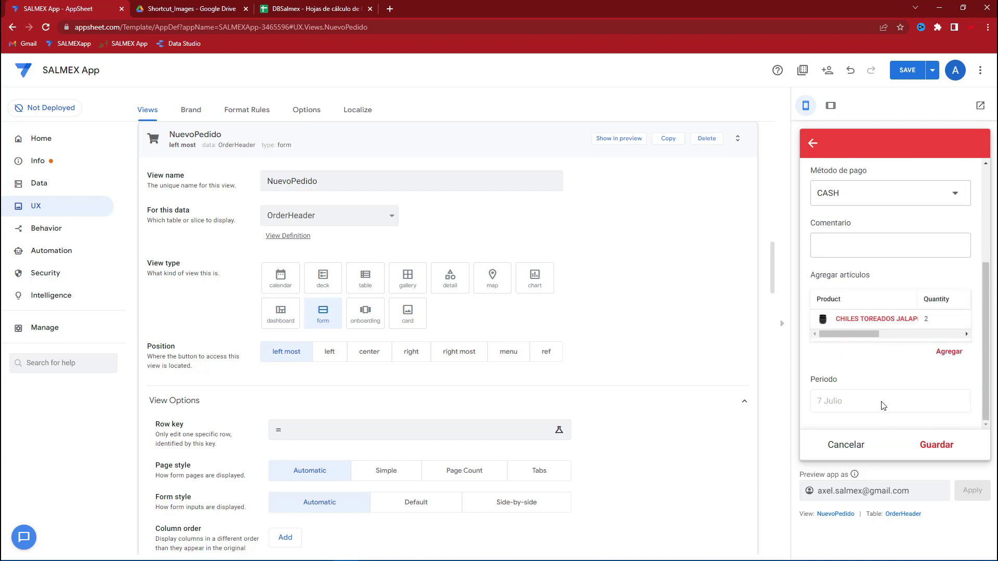
pyautogui.click(929, 446)
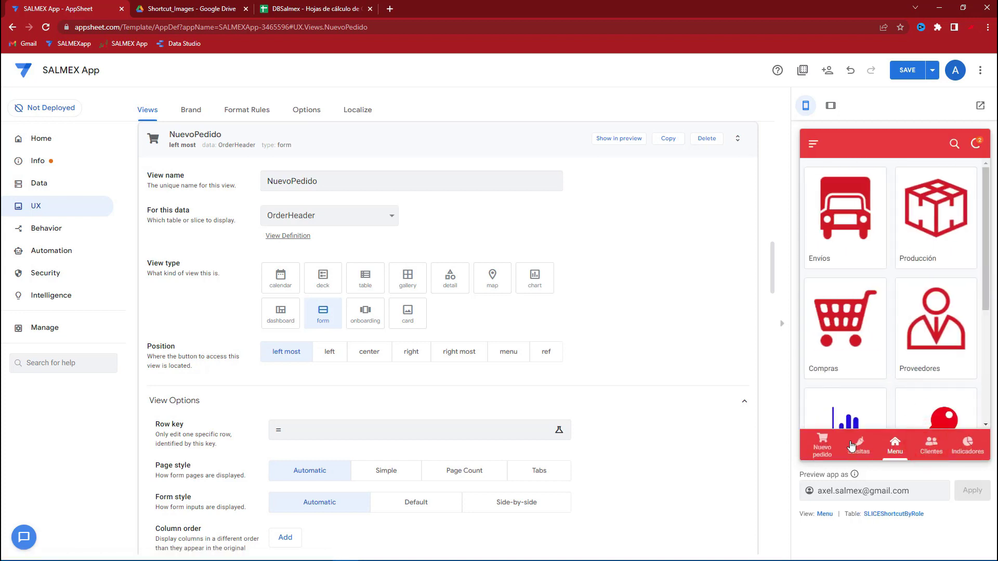
pyautogui.scroll(-5, 894, 364)
pyautogui.click(847, 373)
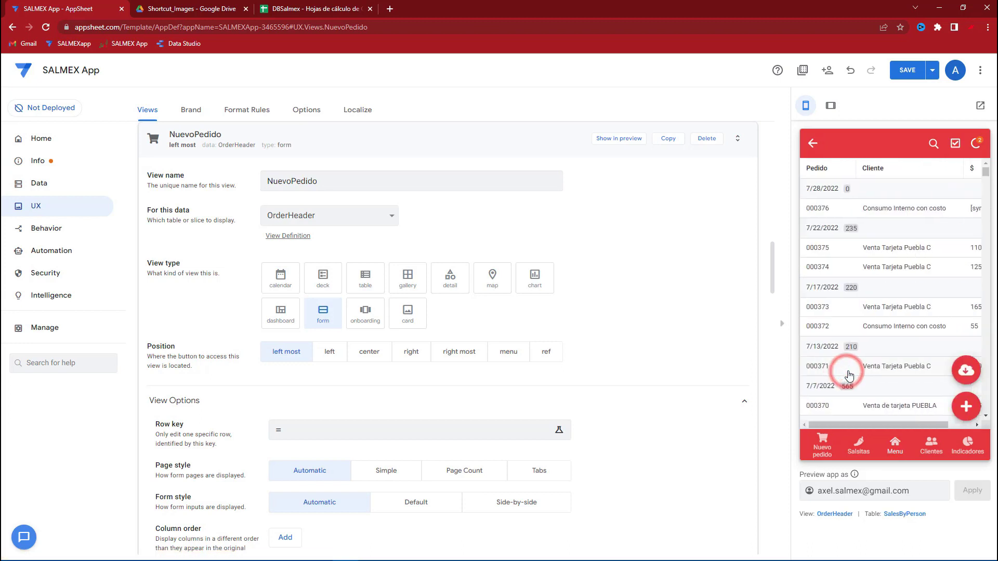
# - Sync the preview and open order 000376 to check its total of 110
pyautogui.moveTo(871, 423); pyautogui.dragTo(896, 423)
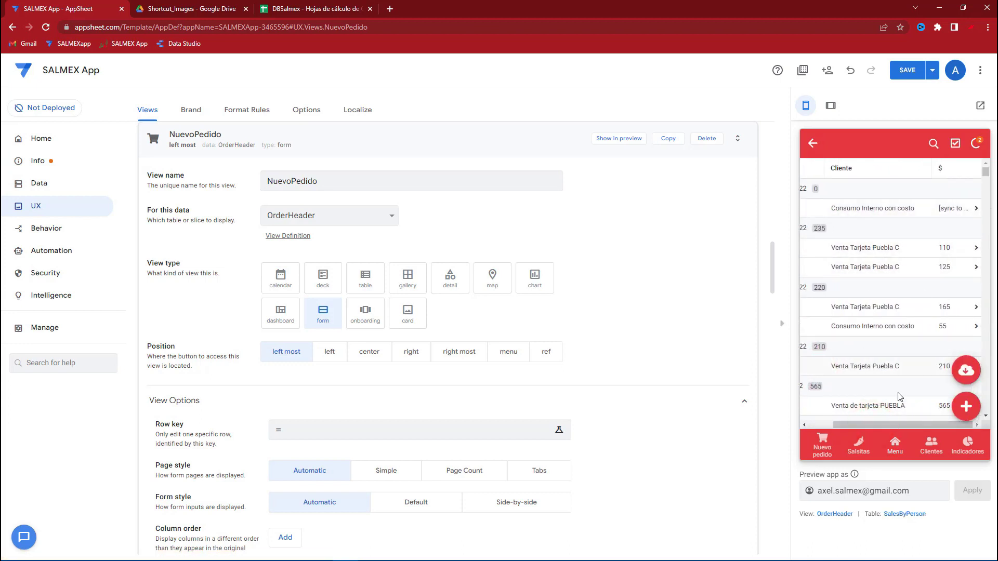
pyautogui.click(976, 143)
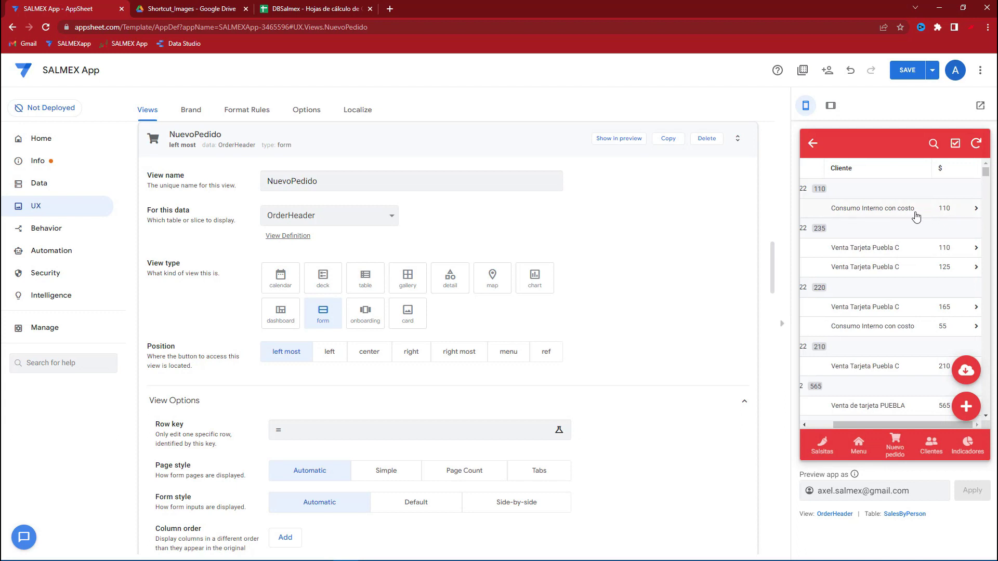
pyautogui.click(916, 214)
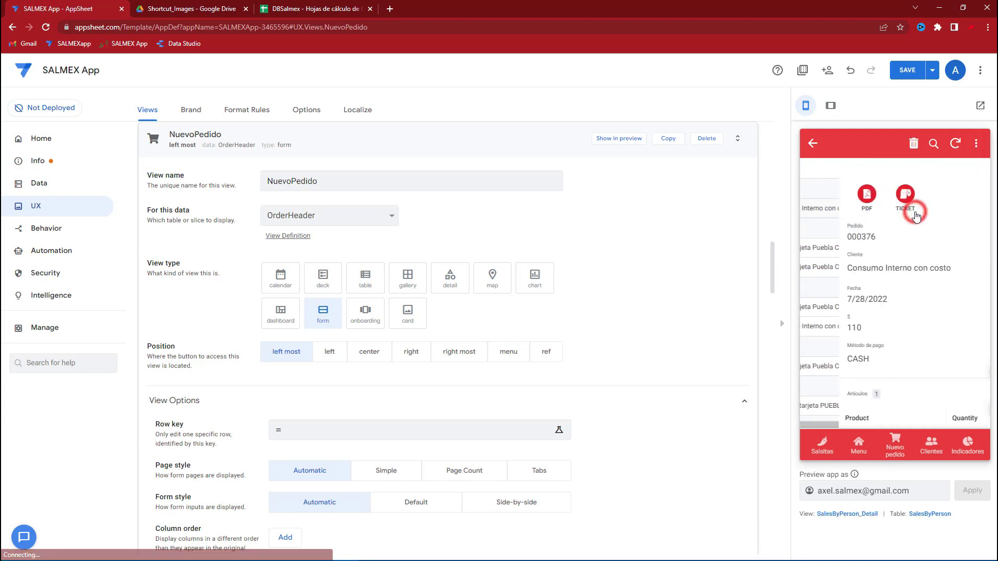
# - Delete test order 000376 and go to the app's Data tables
pyautogui.click(913, 149)
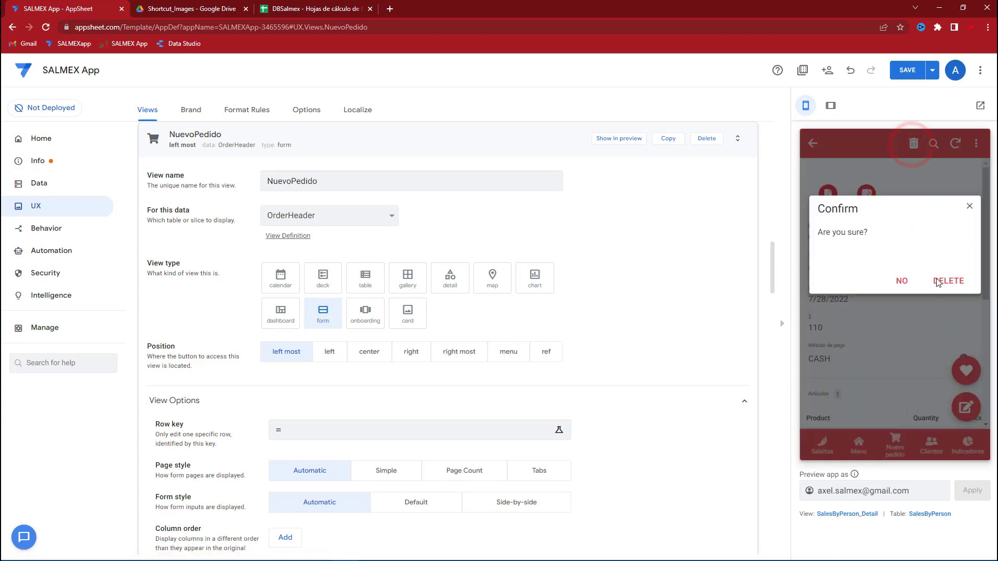
pyautogui.click(936, 281)
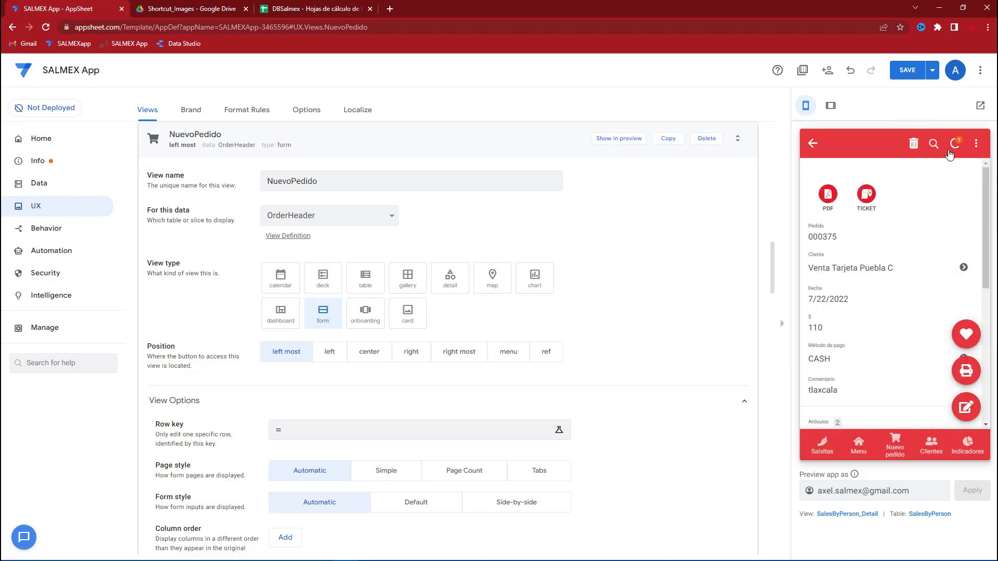
pyautogui.click(48, 184)
pyautogui.click(218, 324)
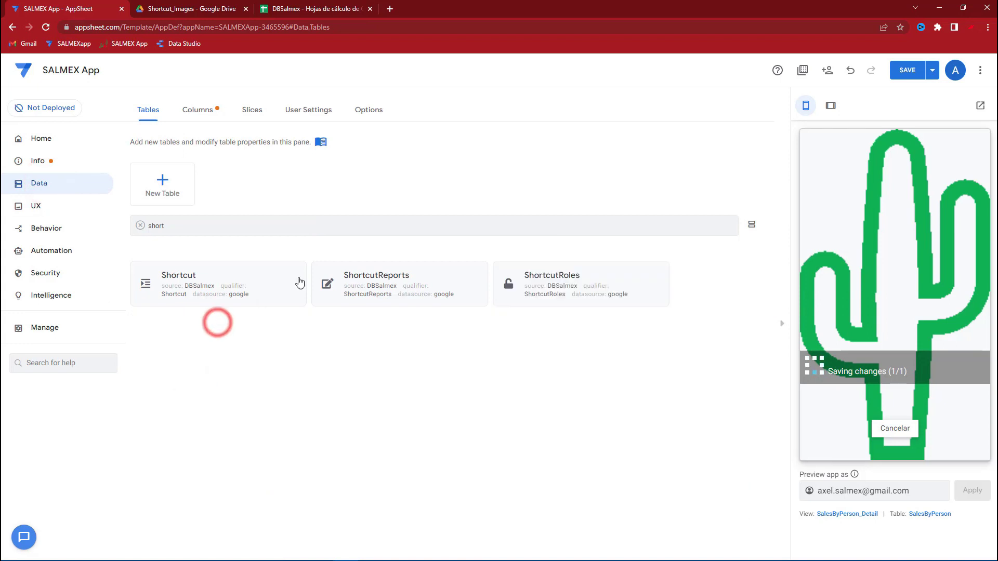
# - Filter the tables by 'Order' and open the OrderHeader columns list
pyautogui.click(140, 225)
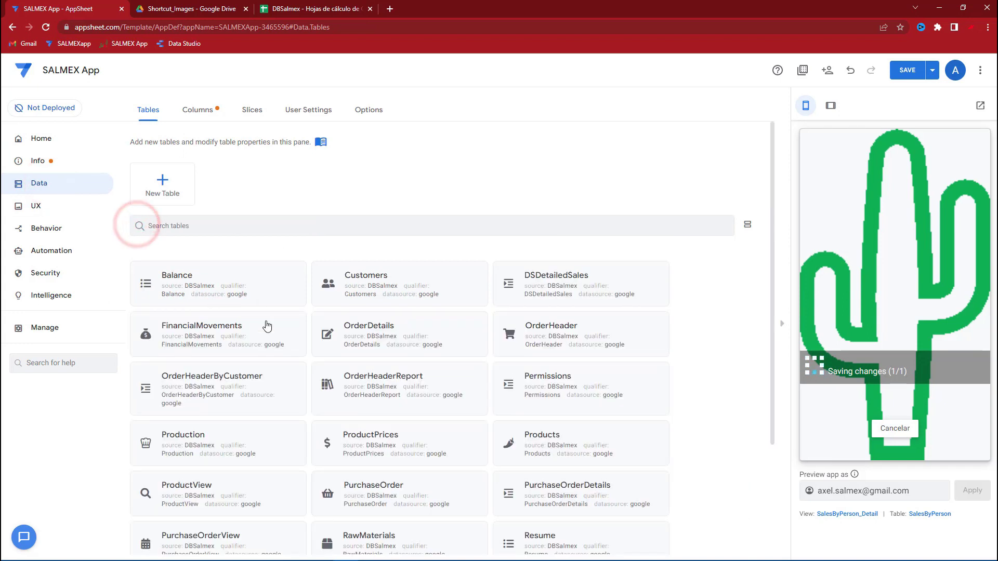
pyautogui.click(215, 177)
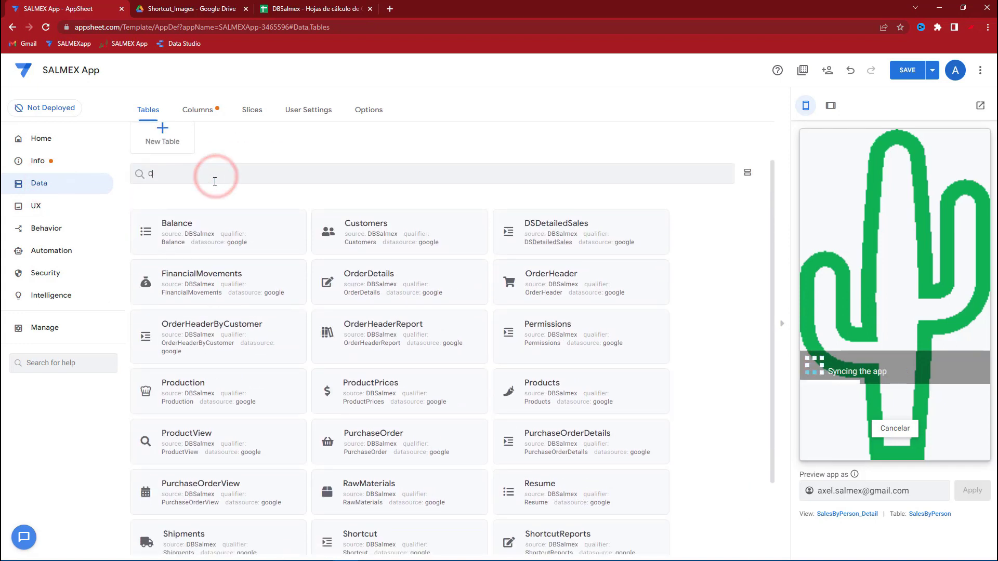
pyautogui.write('Order')
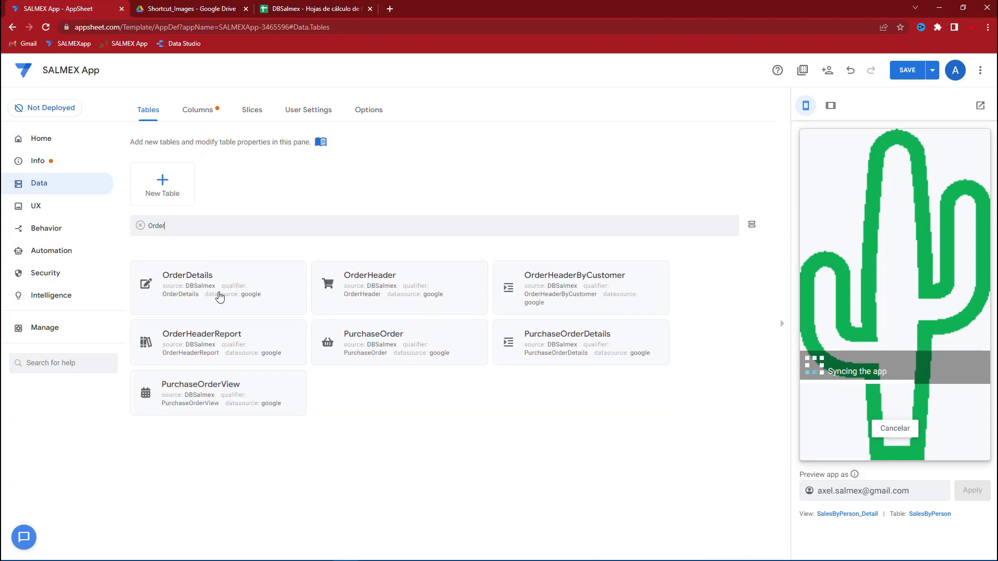
pyautogui.click(400, 292)
pyautogui.click(561, 141)
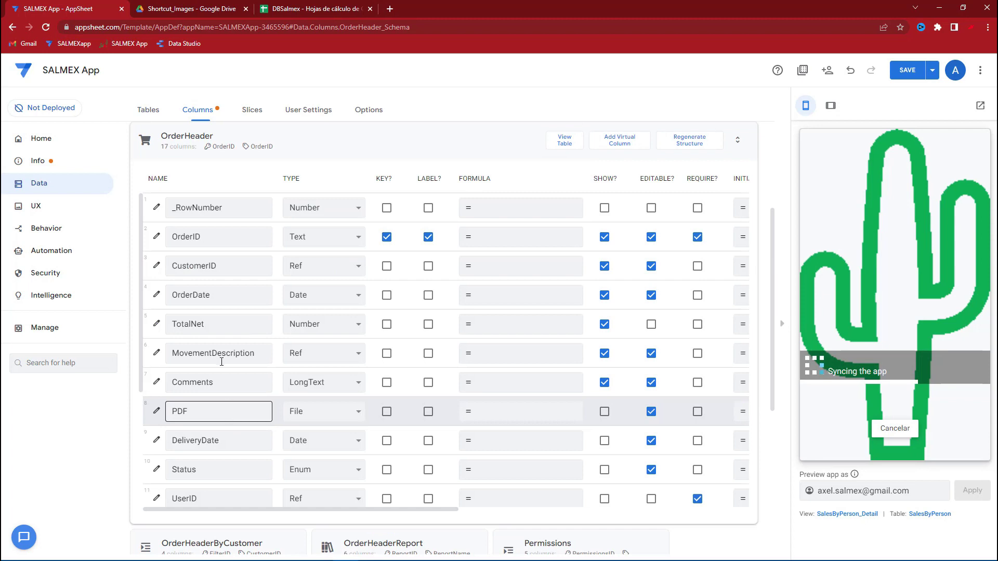
pyautogui.scroll(-1, 222, 362)
# - Delete the SUMAR.SI spreadsheet formula from TotalNet's Auto Compute settings and finish editing
pyautogui.click(157, 272)
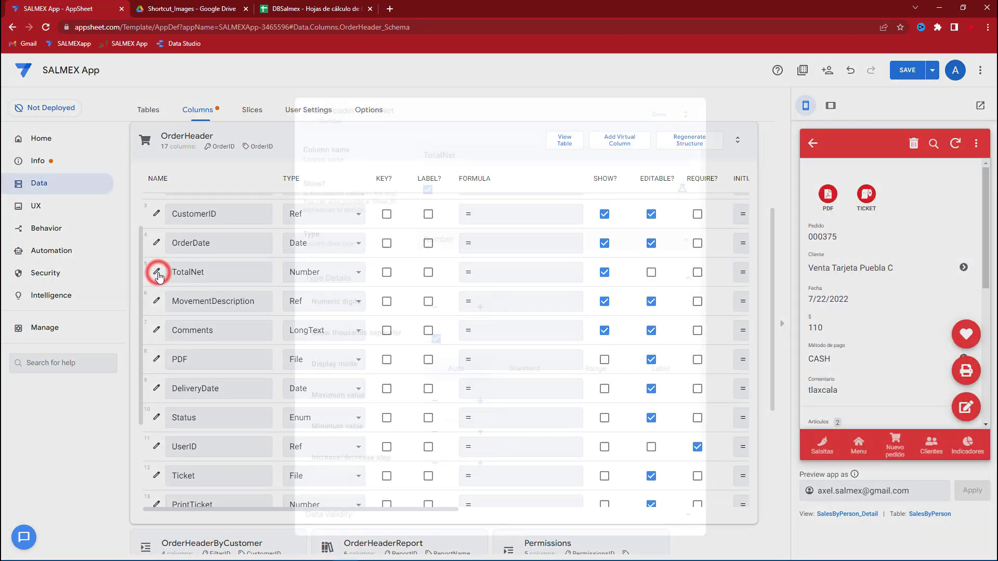
pyautogui.scroll(-3, 464, 343)
pyautogui.click(335, 416)
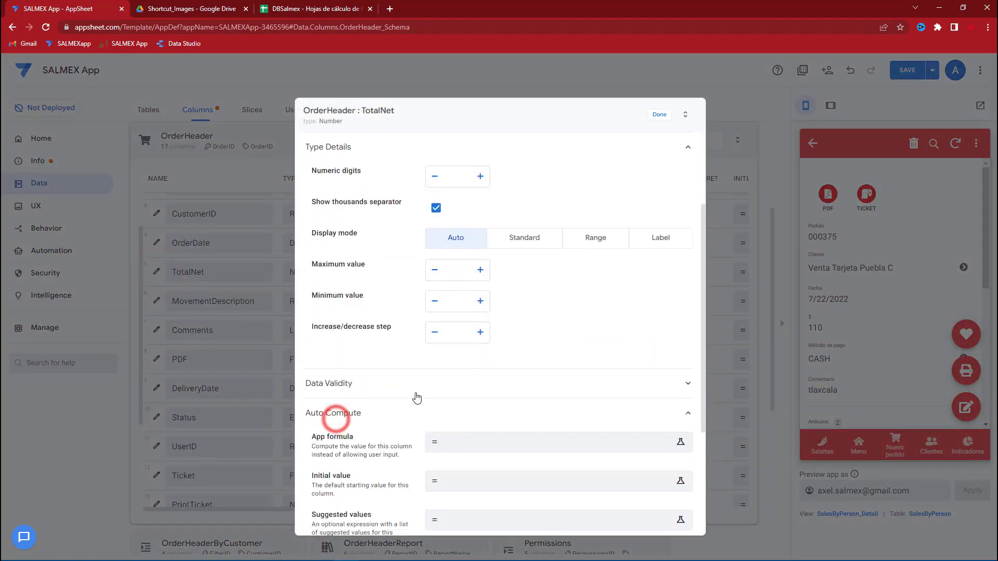
pyautogui.scroll(-2, 416, 397)
pyautogui.moveTo(658, 470); pyautogui.dragTo(414, 461)
pyautogui.hotkey('ctrl', 'c')
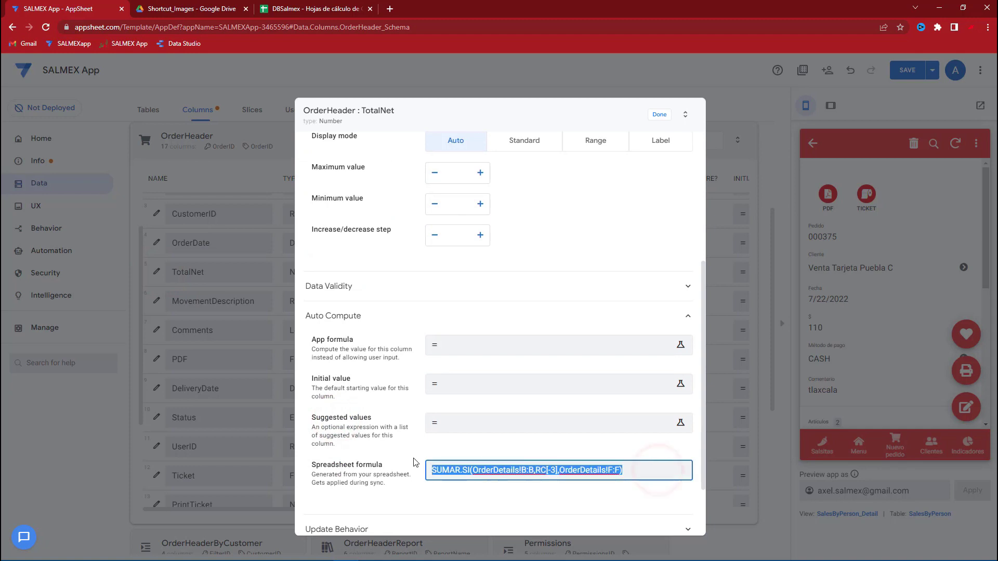
pyautogui.press('BackSpace')
pyautogui.click(661, 115)
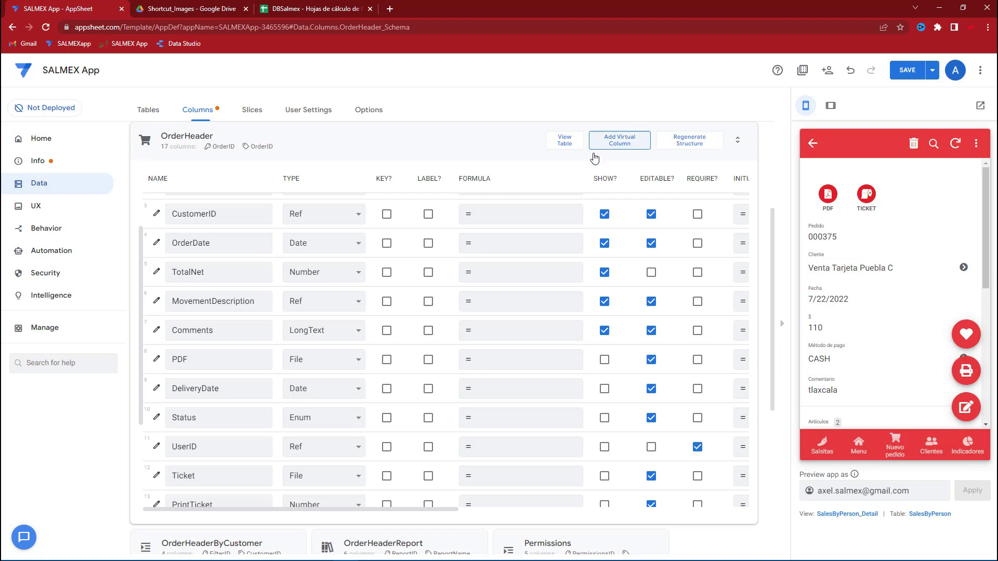
# - Add a virtual column to OrderHeader, discarding the first attempt, and name it TotalNetVirtual
pyautogui.click(623, 145)
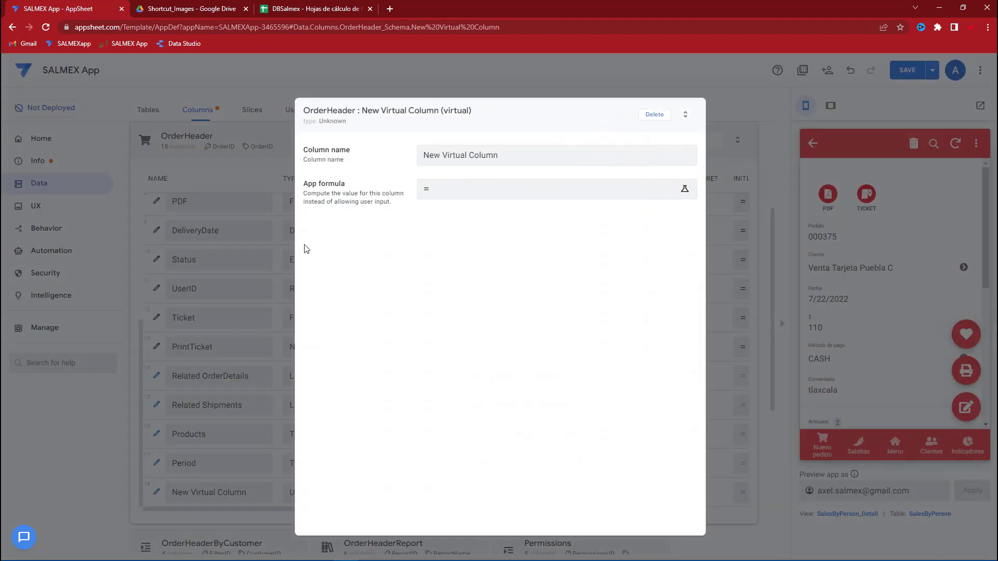
pyautogui.click(656, 115)
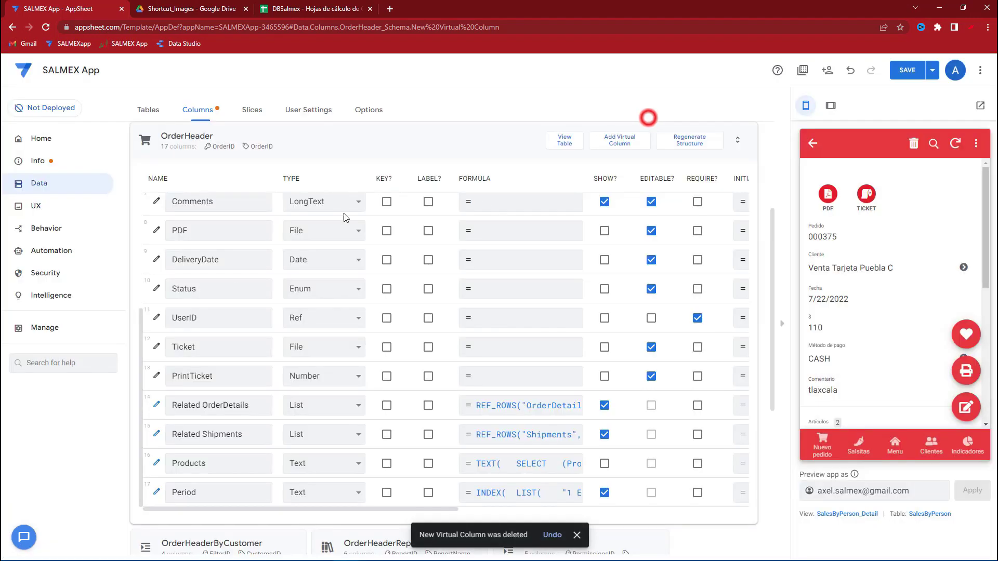
pyautogui.scroll(2, 210, 311)
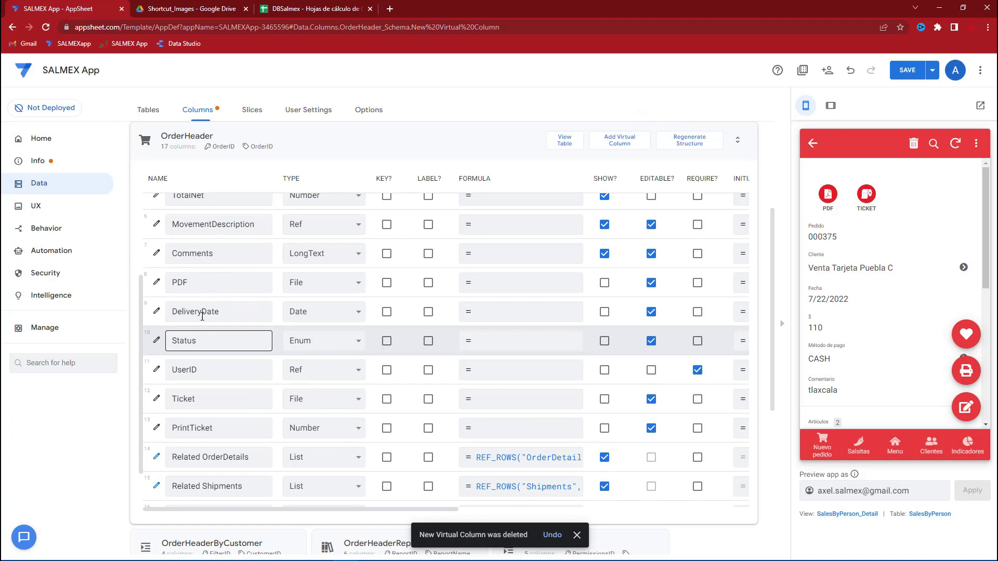
pyautogui.scroll(1, 212, 215)
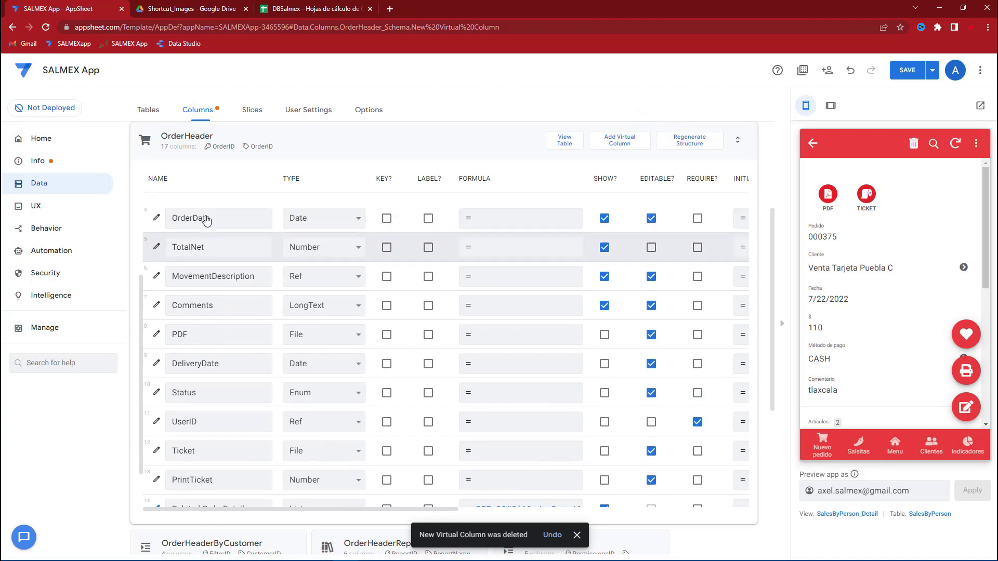
pyautogui.click(618, 148)
pyautogui.click(511, 154)
pyautogui.tripleClick(512, 154)
pyautogui.write('TotalNetVirtual')
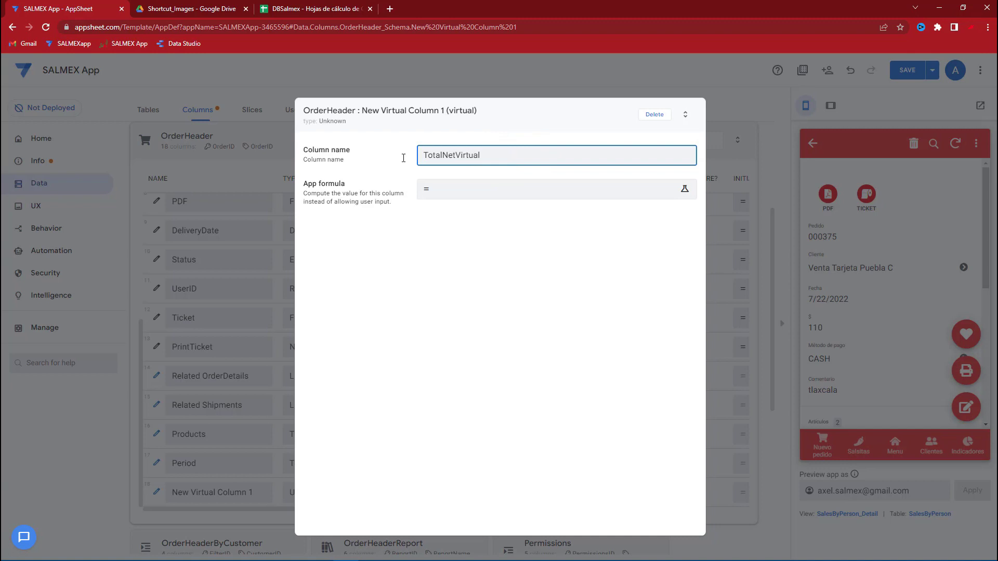
pyautogui.click(444, 190)
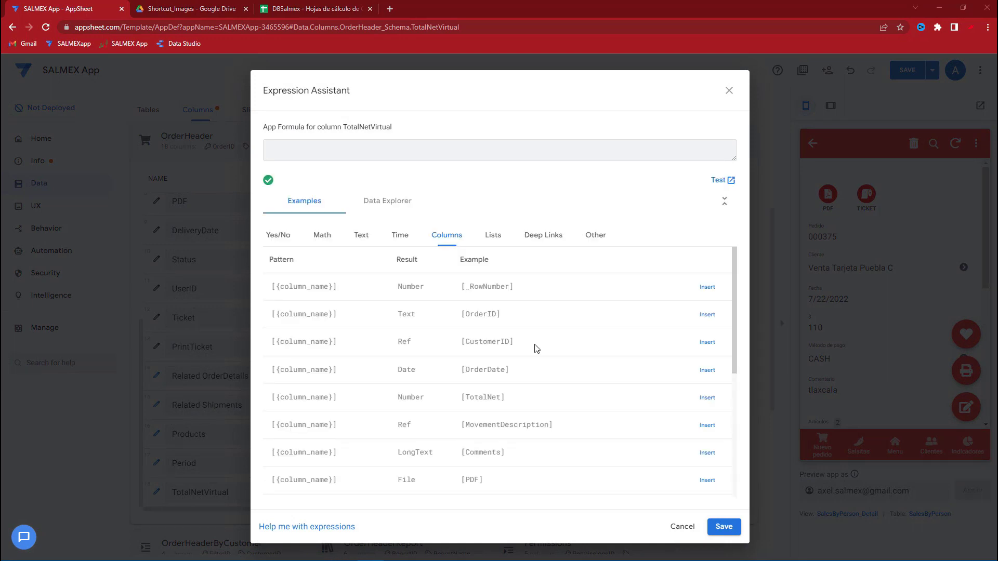
# - Paste the old SUMAR.SI formula into Notepad for reference
pyautogui.press('super')
pyautogui.press('super')
pyautogui.write('bloc')
pyautogui.press('Escape')
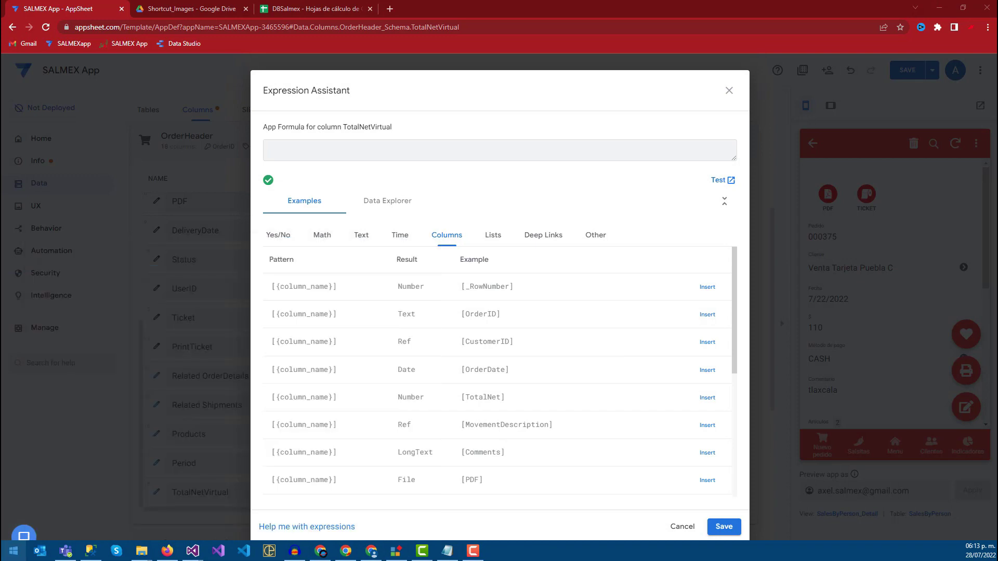
pyautogui.hotkey('ctrl', 'v')
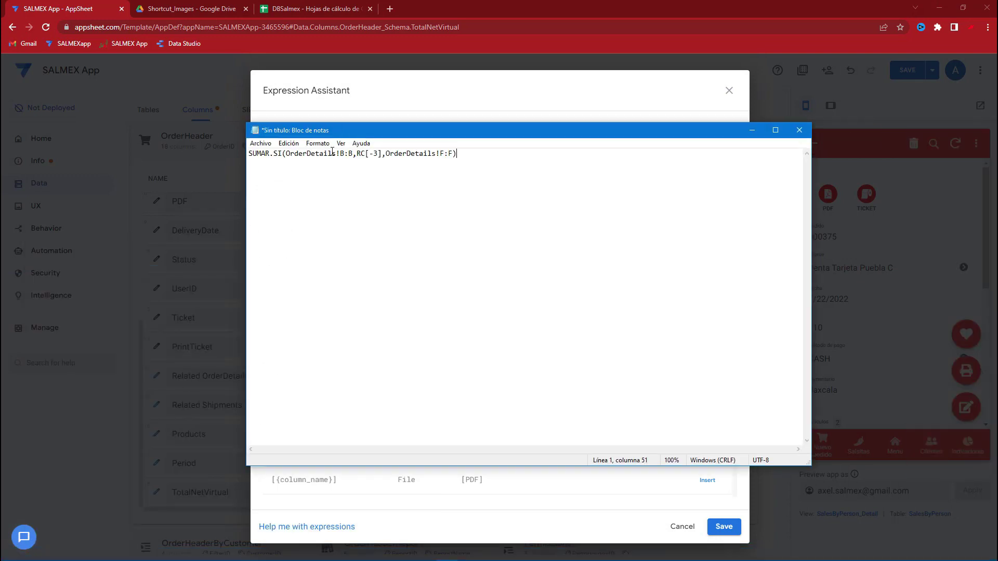
pyautogui.click(752, 130)
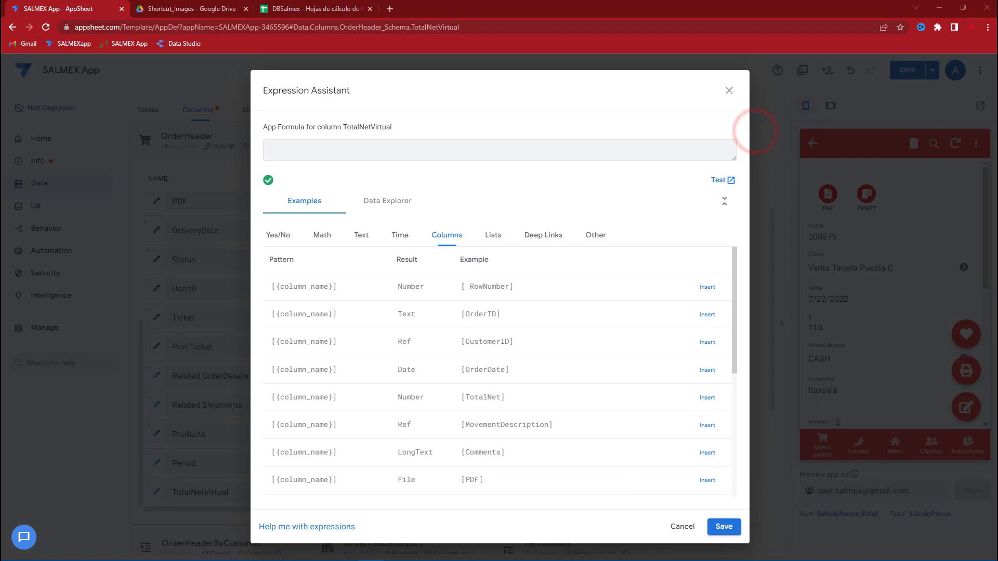
# - Write the app formula skeleton SUM( SELECT( ) ) across separate lines
pyautogui.click(297, 152)
pyautogui.click(305, 143)
pyautogui.write('SUM')
pyautogui.press('Return')
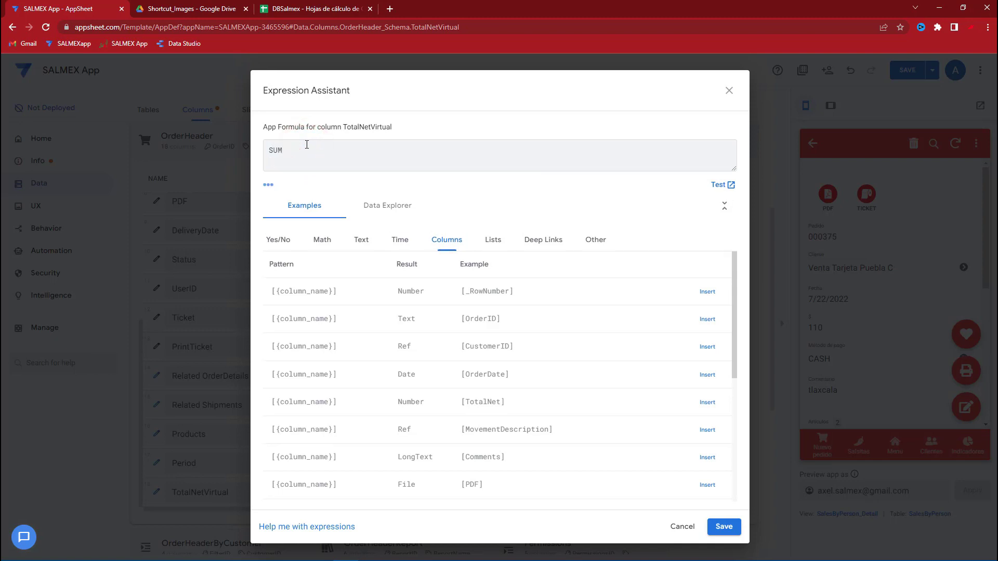
pyautogui.write('(')
pyautogui.press('Return')
pyautogui.press('Return')
pyautogui.write('SELECT(')
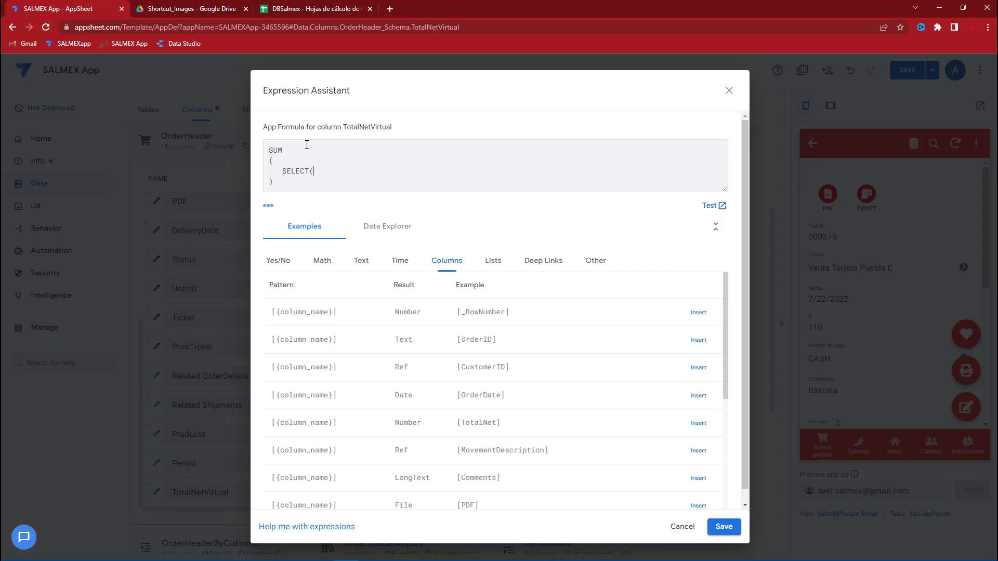
pyautogui.write('(')
pyautogui.press('Return')
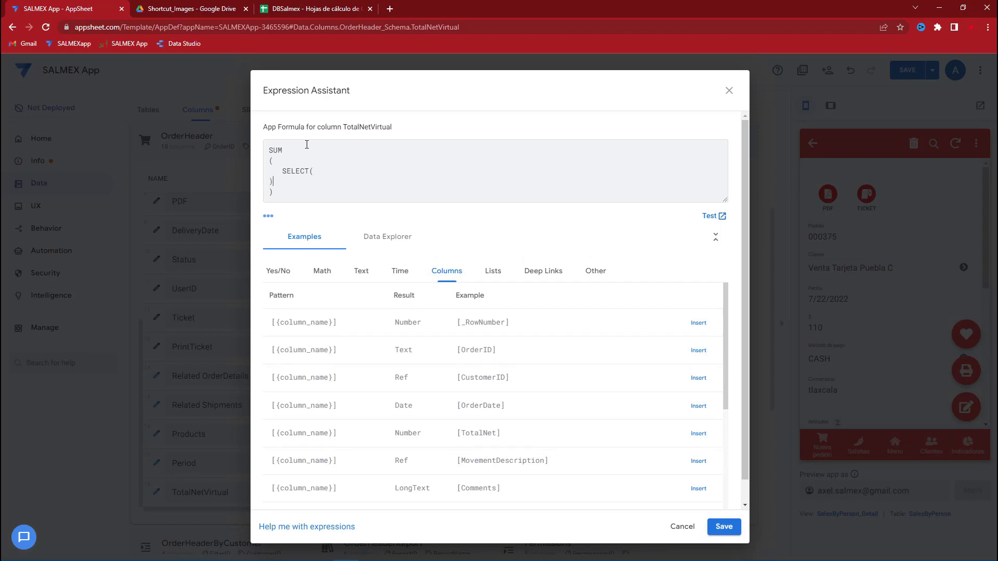
pyautogui.click(309, 171)
pyautogui.press('Return')
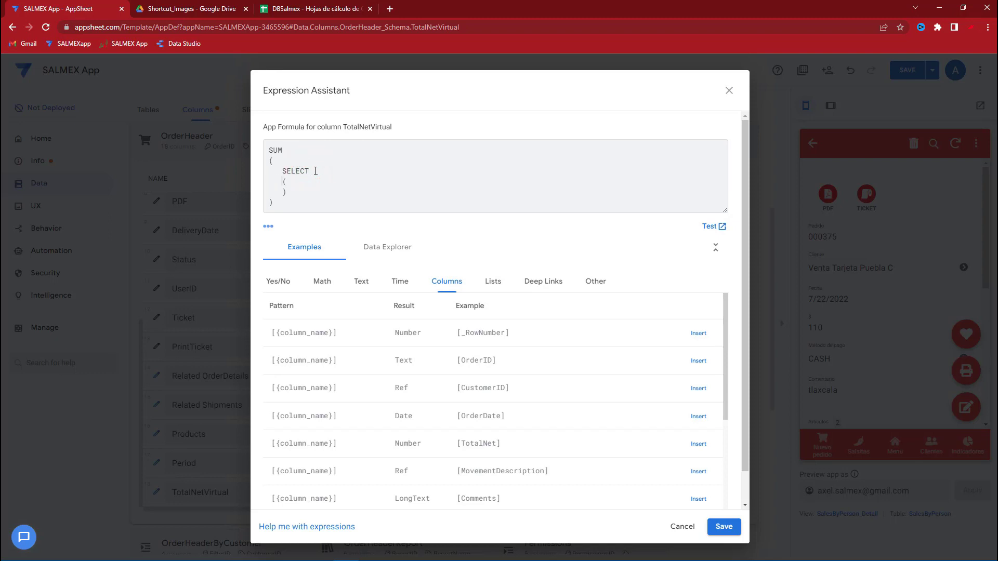
pyautogui.click(302, 178)
pyautogui.press('Return')
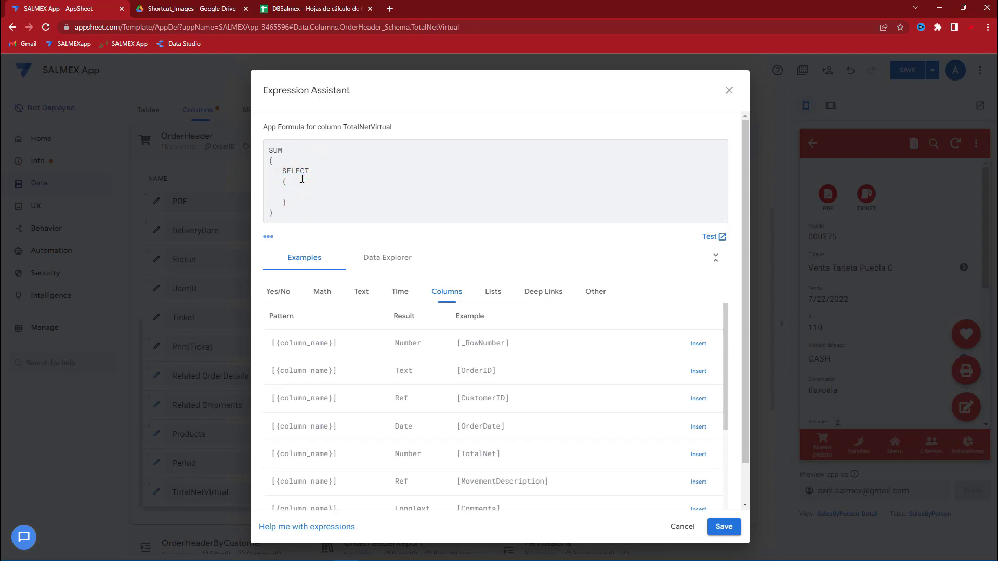
# - Review the OrderHeader and OrderDetails sheets in DBSalmex, then return to the AppSheet formula editor
pyautogui.click(275, 9)
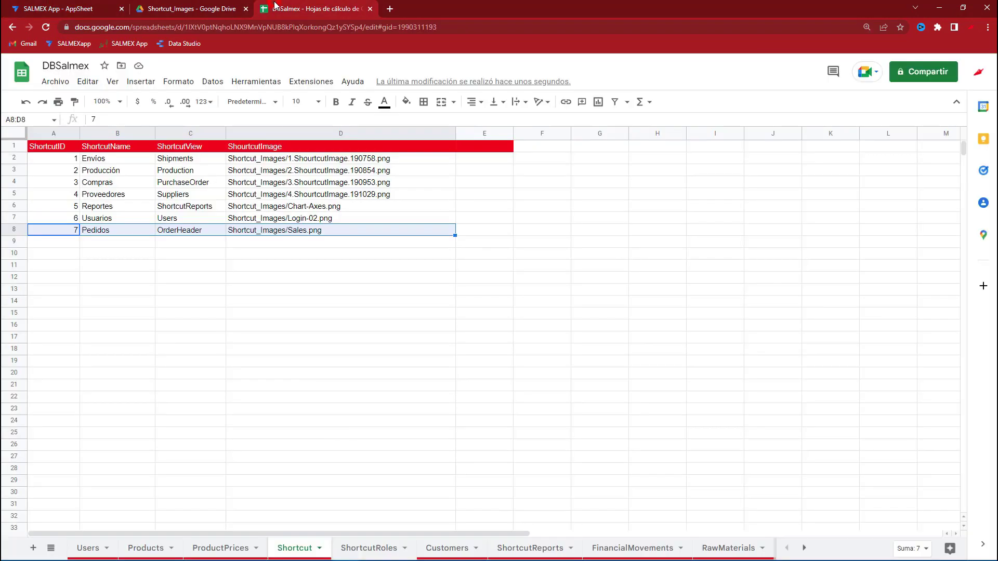
pyautogui.click(804, 548)
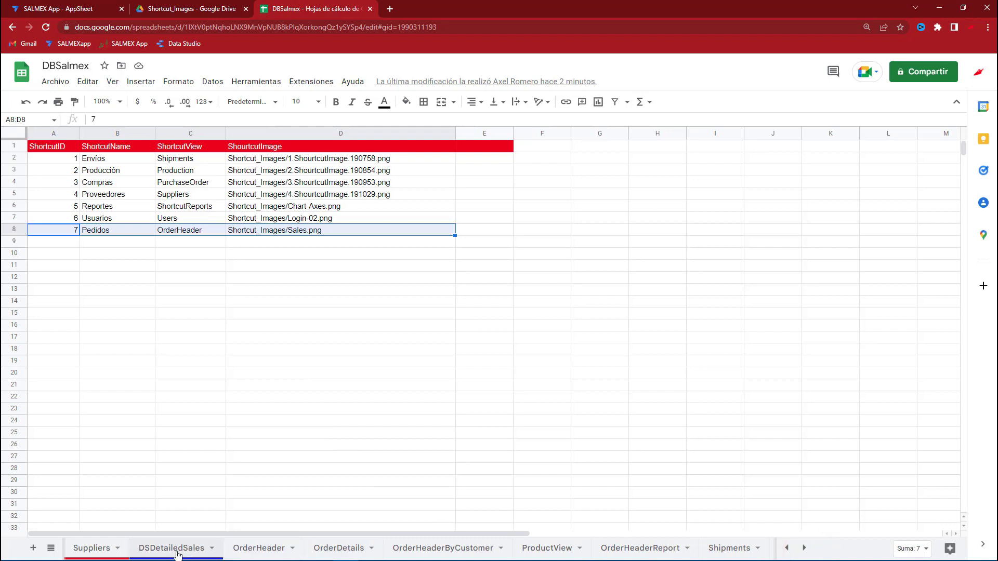
pyautogui.click(262, 551)
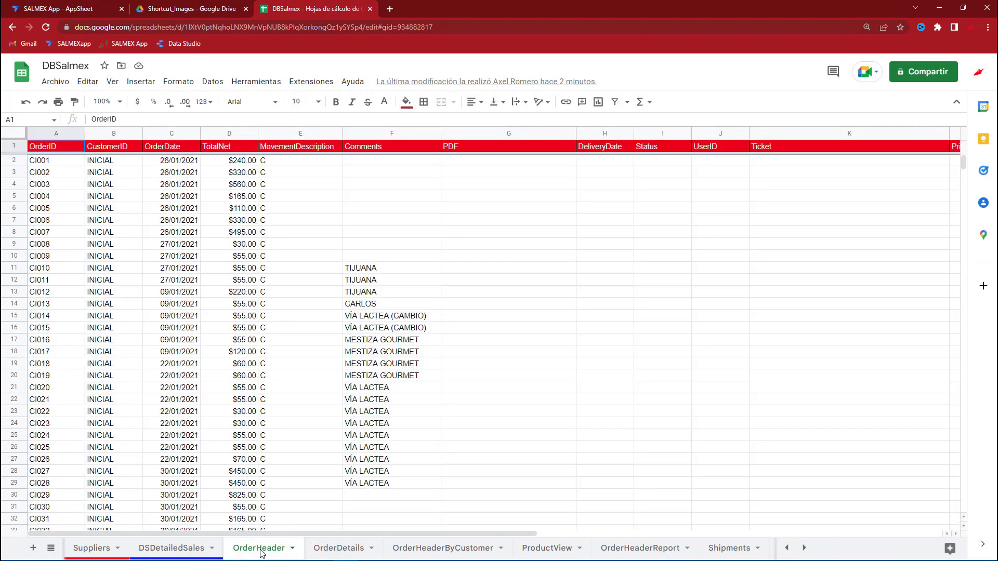
pyautogui.click(321, 549)
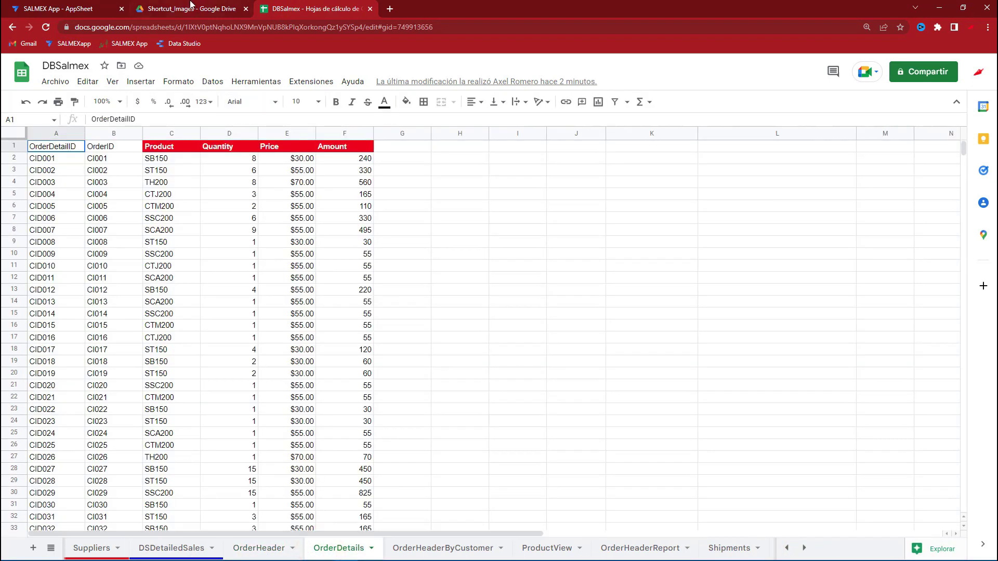
pyautogui.click(191, 9)
pyautogui.click(77, 9)
# - Put OrderDetails[Amount] inside SELECT( ) after checking the sheet's Amount column, then show OrderDetails again
pyautogui.click(246, 9)
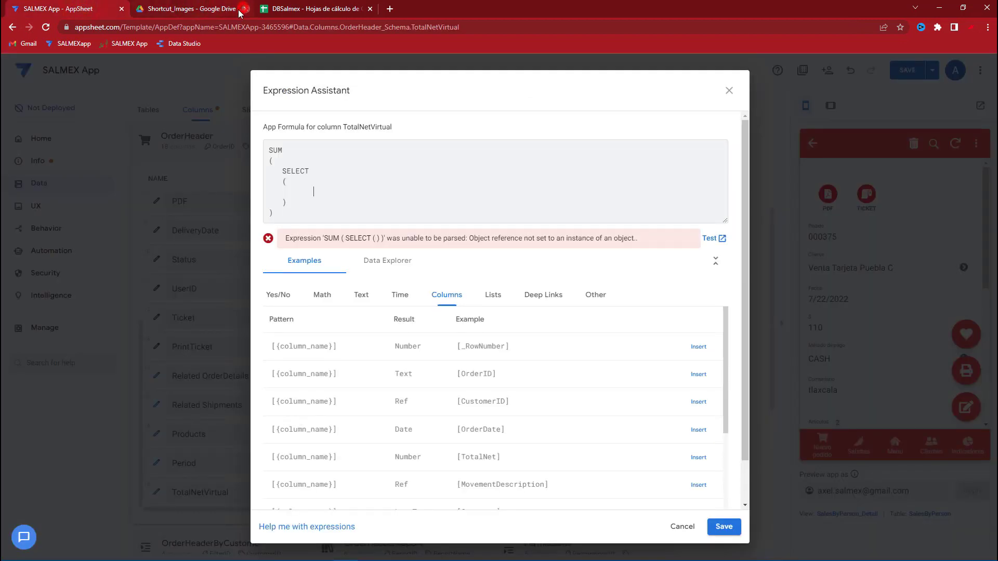
pyautogui.write('OrderDetails[')
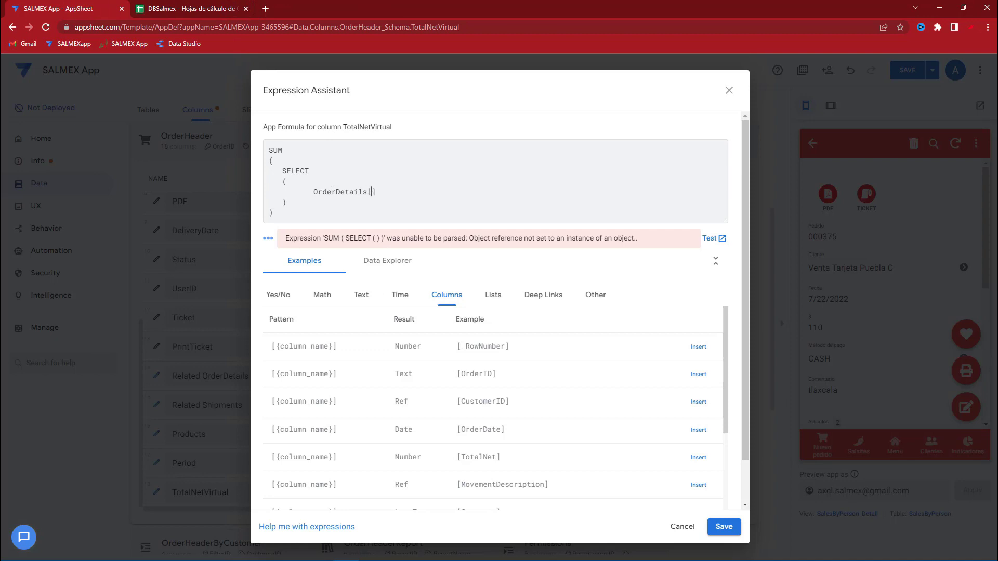
pyautogui.click(214, 9)
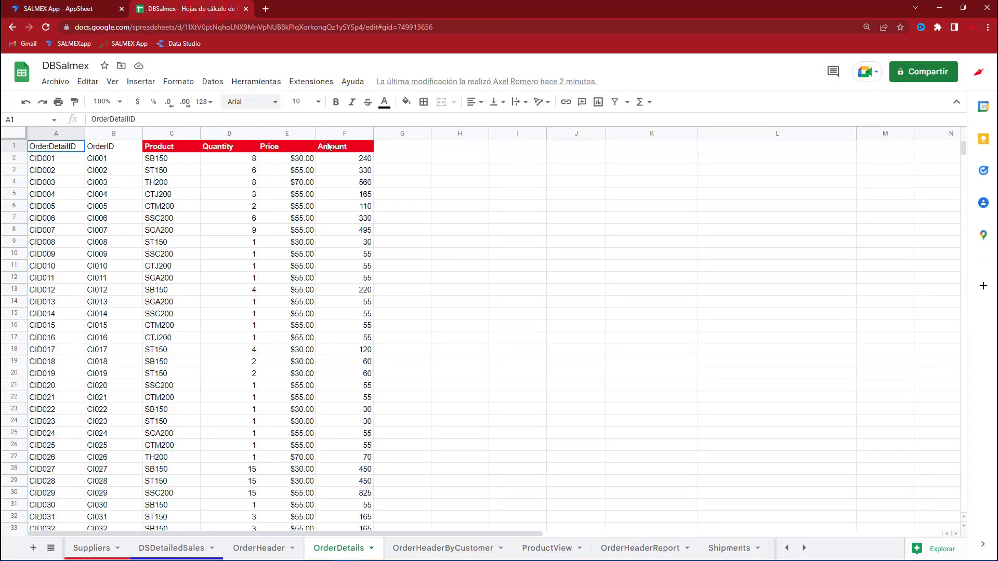
pyautogui.click(354, 149)
pyautogui.click(65, 9)
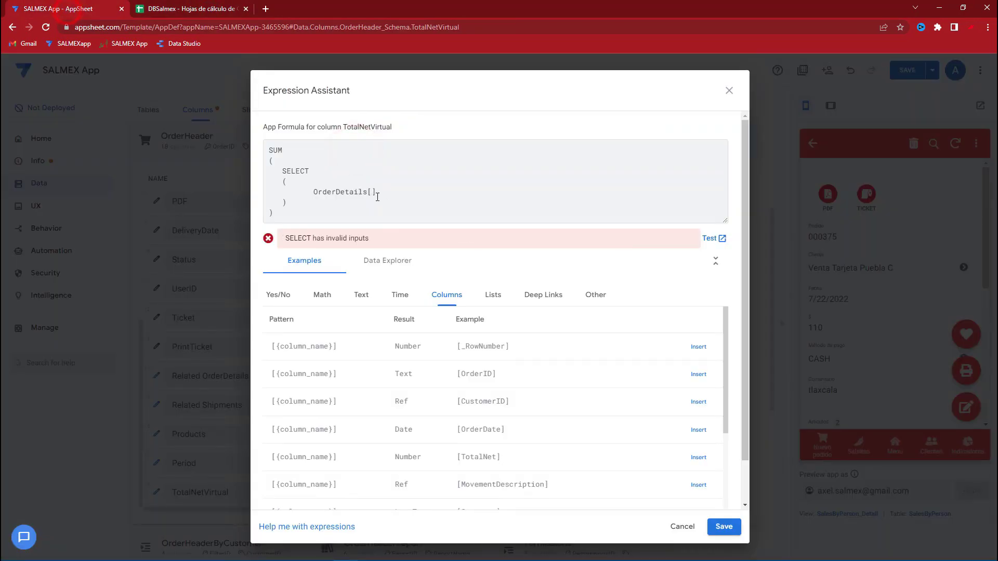
pyautogui.write('Amount')
pyautogui.click(422, 197)
pyautogui.press('Return')
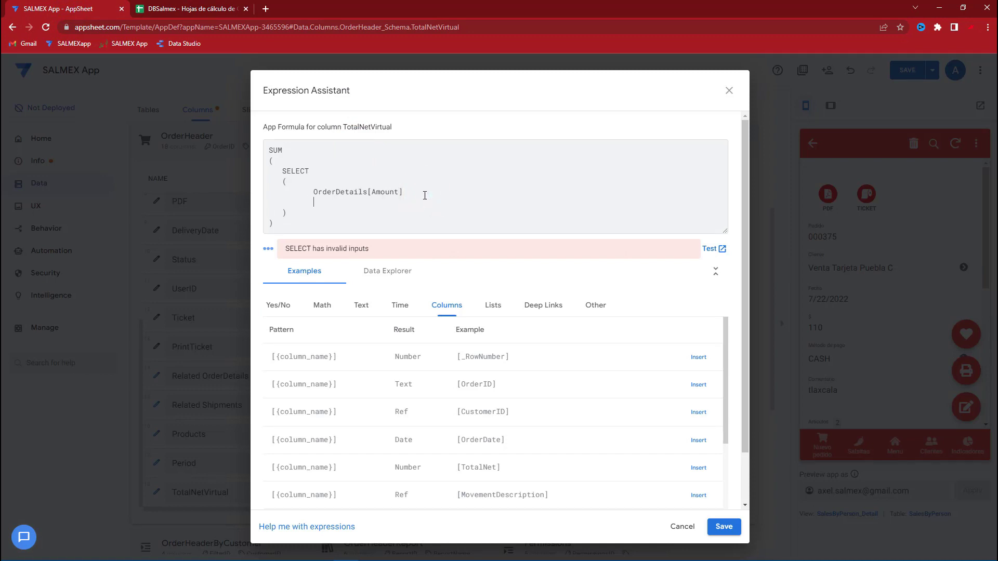
pyautogui.click(224, 8)
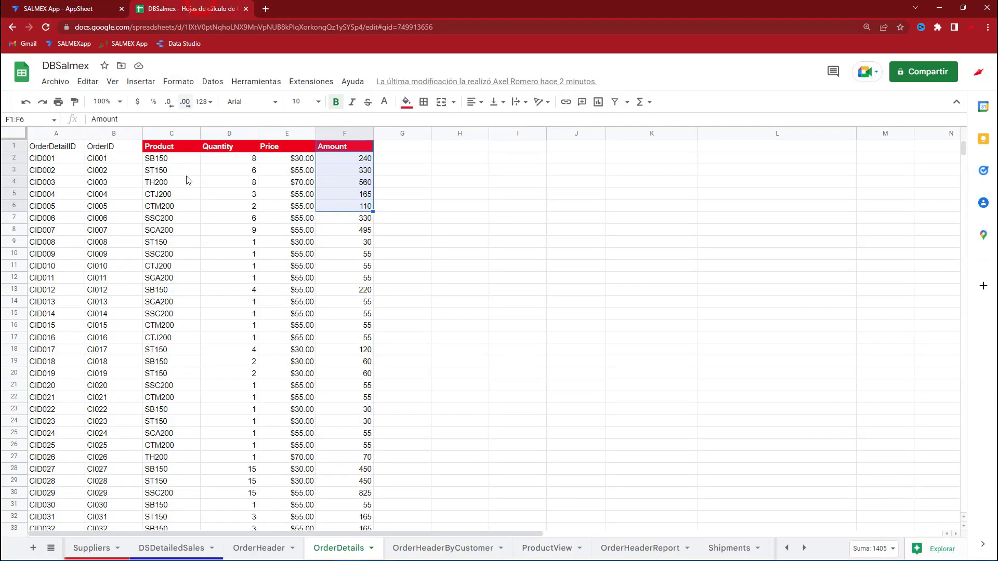
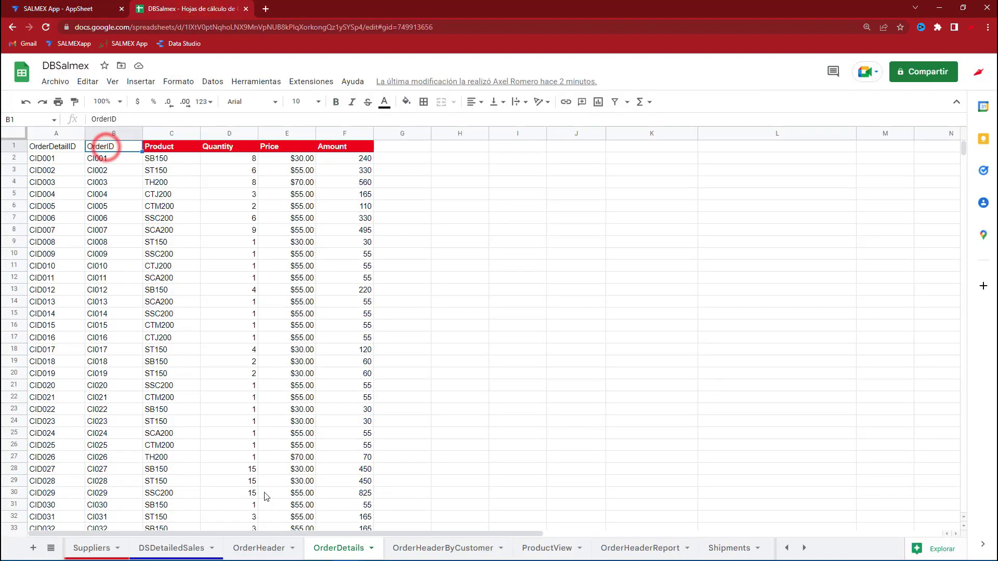
# - Complete the formula's condition as [_THISROW].[OrderID] = [OrderID]
pyautogui.click(257, 548)
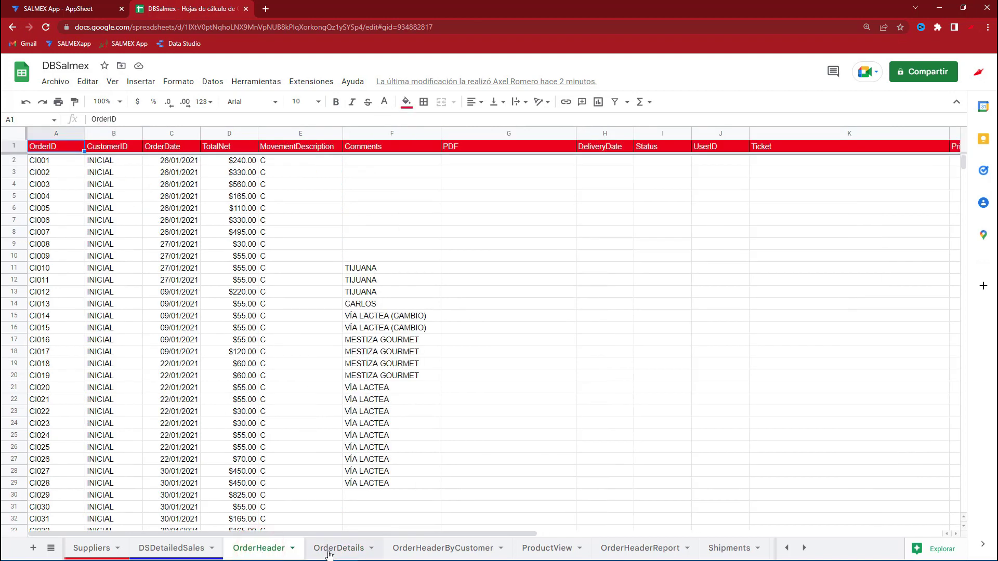
pyautogui.click(94, 8)
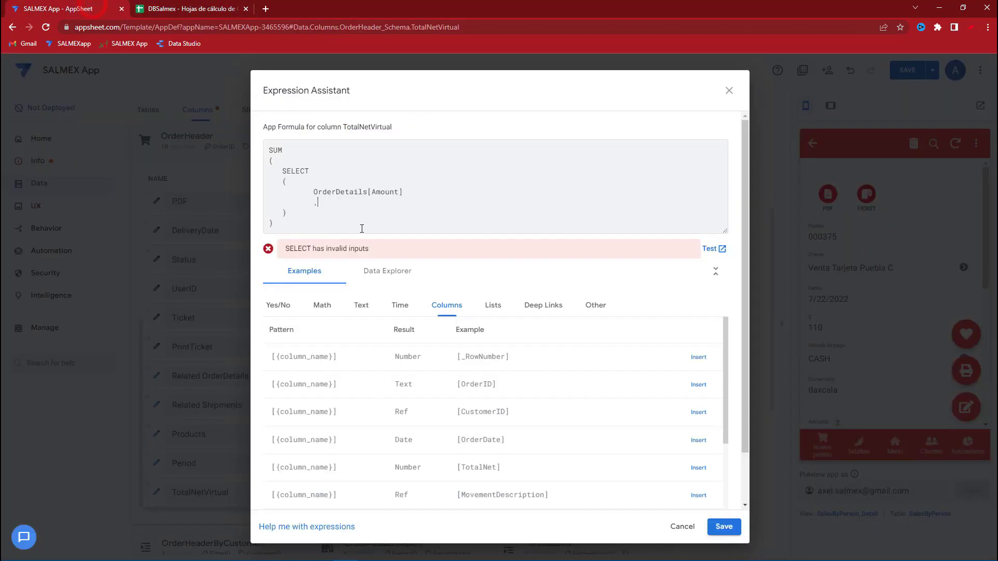
pyautogui.write('[')
pyautogui.scroll(-3, 547, 416)
pyautogui.scroll(3, 540, 406)
pyautogui.click(699, 384)
pyautogui.click(437, 202)
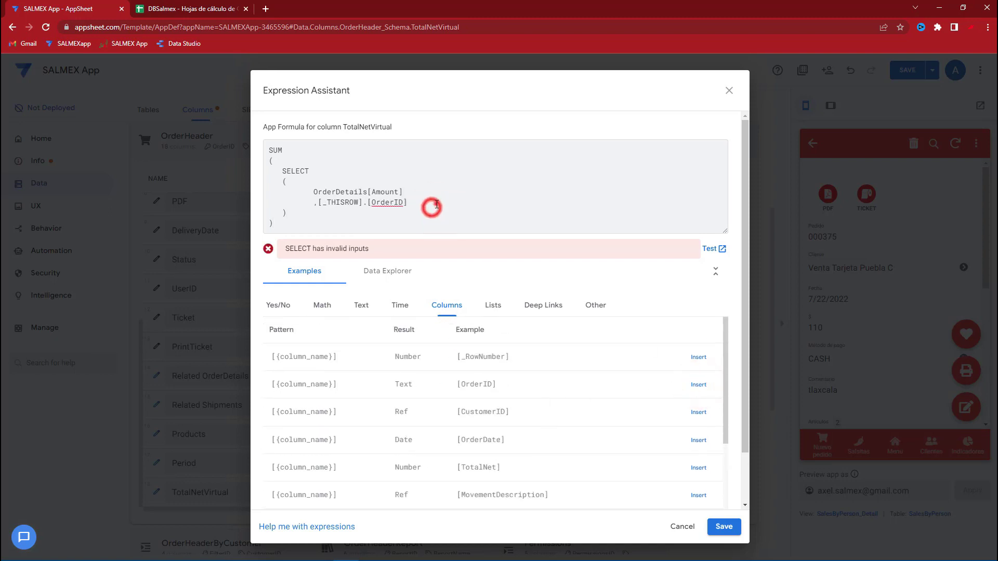
pyautogui.write('=')
pyautogui.click(437, 203)
pyautogui.write('[OrderID]')
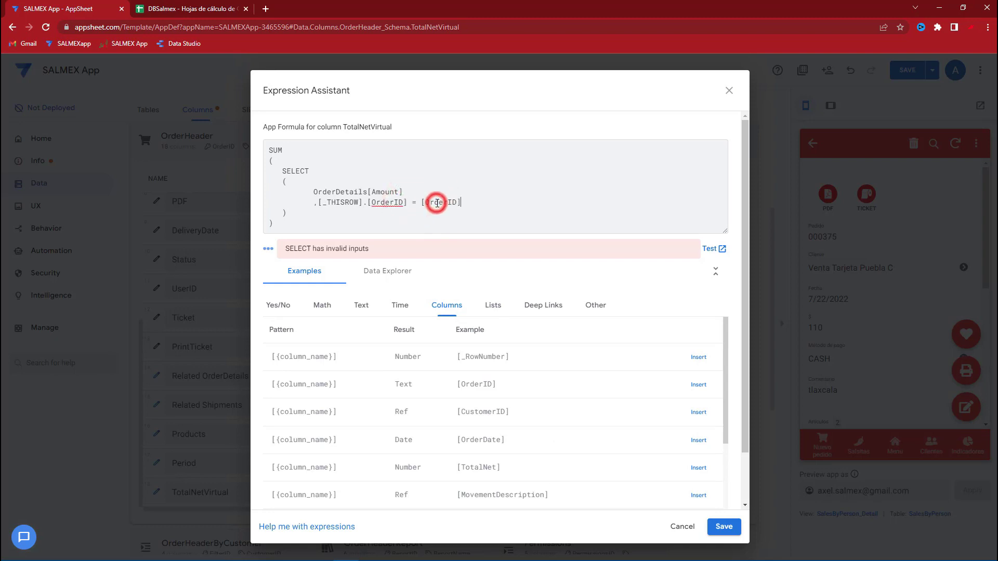
# - Check the OrderID columns in the OrderHeader and OrderDetails sheets before returning to the formula
pyautogui.click(187, 8)
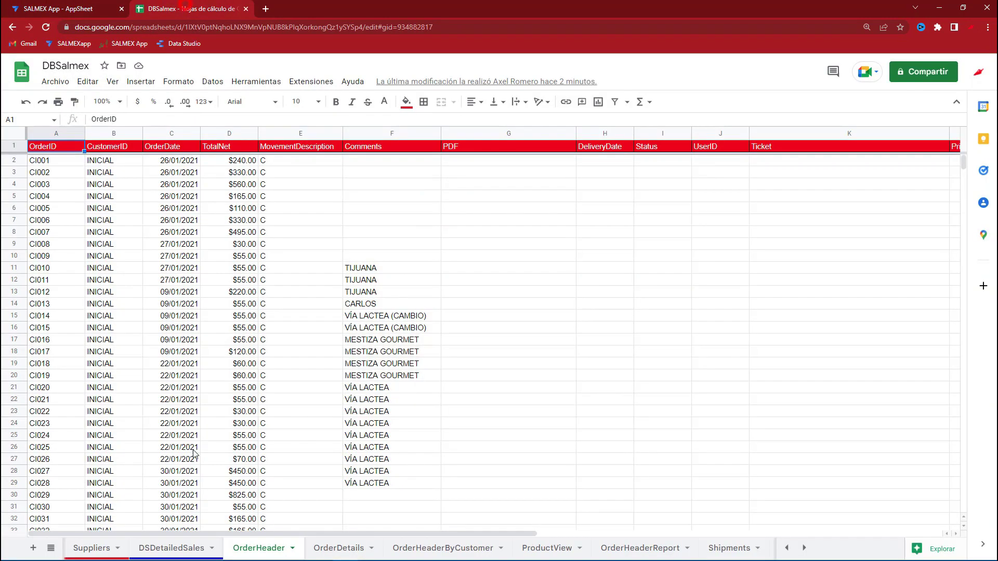
pyautogui.click(57, 135)
pyautogui.click(338, 548)
pyautogui.click(52, 130)
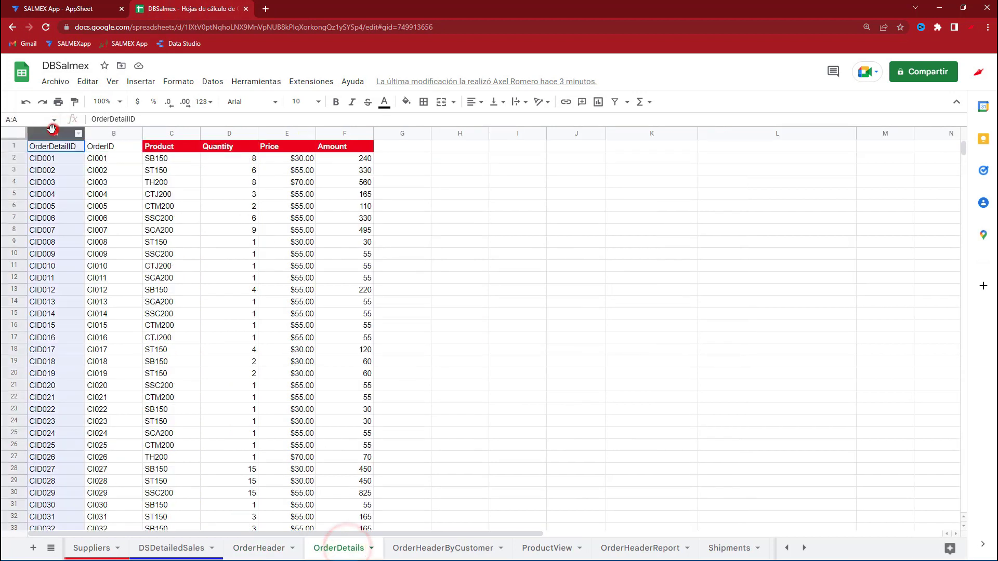
pyautogui.click(92, 7)
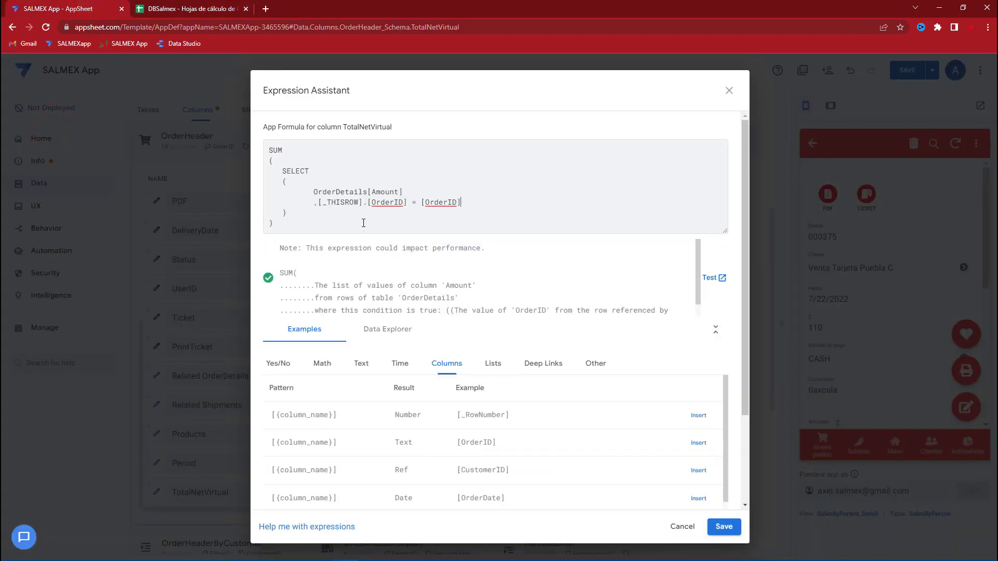
# - Save the formula and start a preview order for Ventas de contado LINEA paid by TRANSFER
pyautogui.click(732, 530)
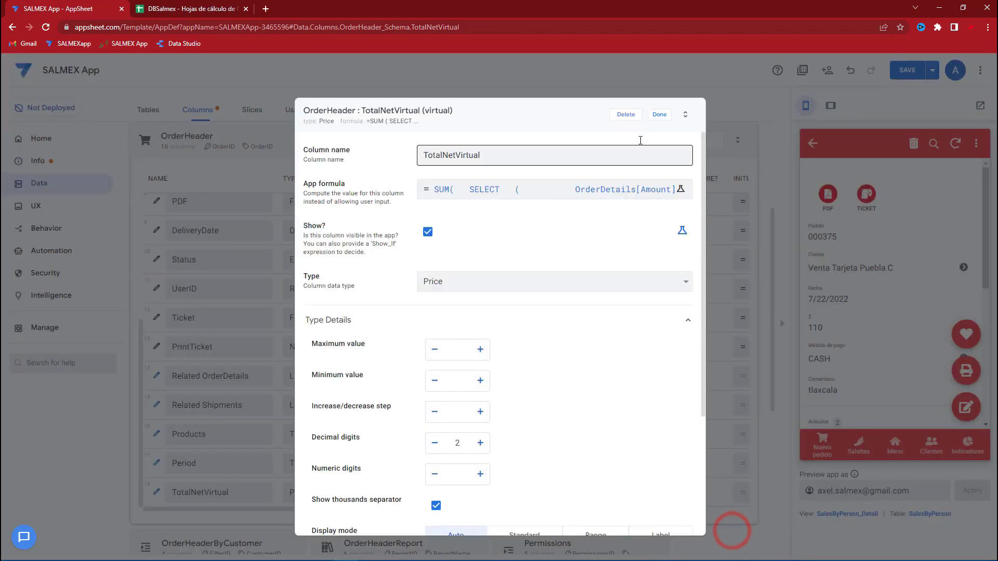
pyautogui.click(664, 115)
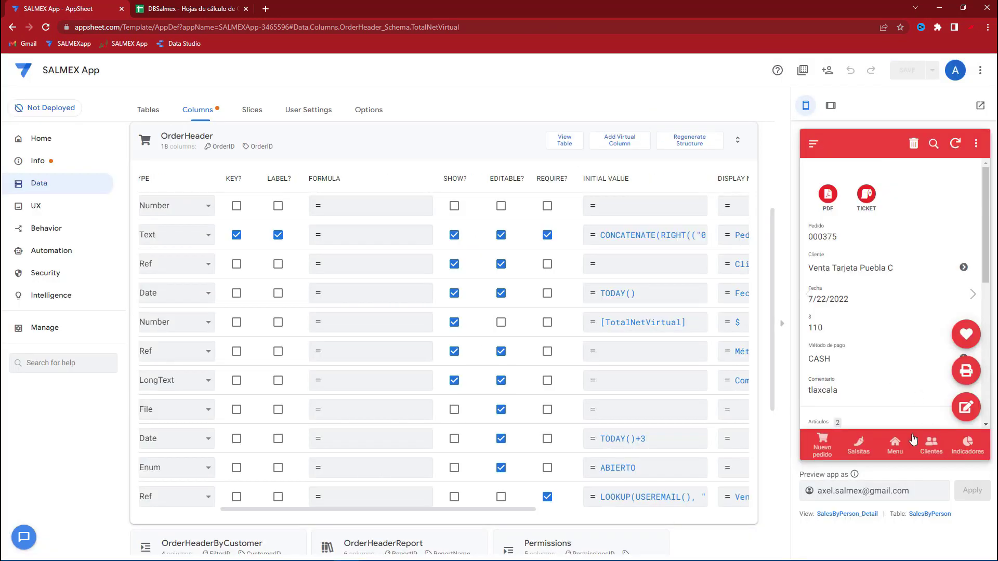
pyautogui.click(828, 451)
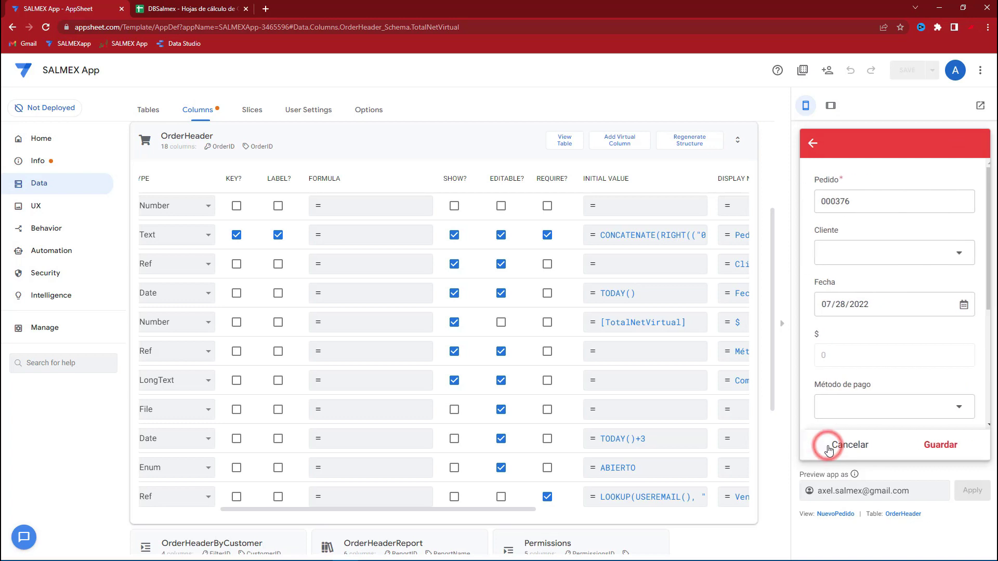
pyautogui.click(835, 258)
pyautogui.click(855, 295)
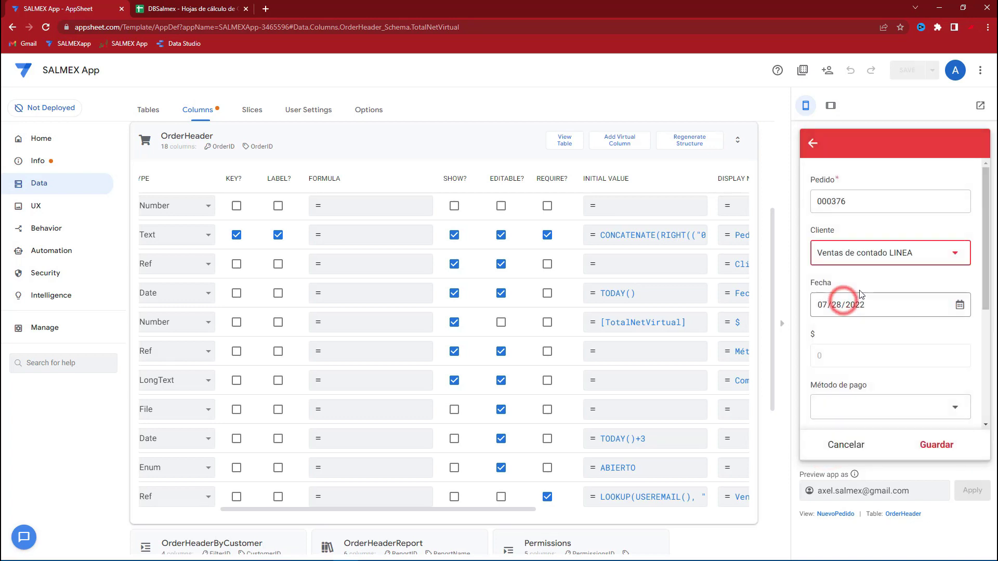
pyautogui.scroll(-1, 843, 354)
pyautogui.click(843, 358)
pyautogui.click(843, 221)
pyautogui.scroll(-2, 858, 373)
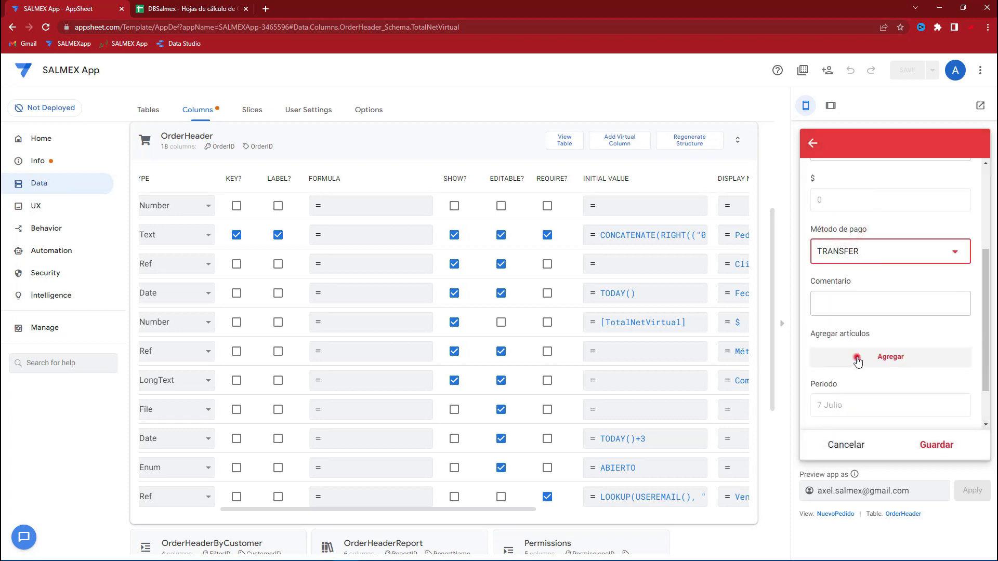
# - Add CHILES TOREADOS JALAPEÑOS 200 G with quantity 3 as the first order item
pyautogui.click(858, 361)
pyautogui.click(860, 199)
pyautogui.click(821, 245)
pyautogui.click(959, 296)
pyautogui.click(958, 296)
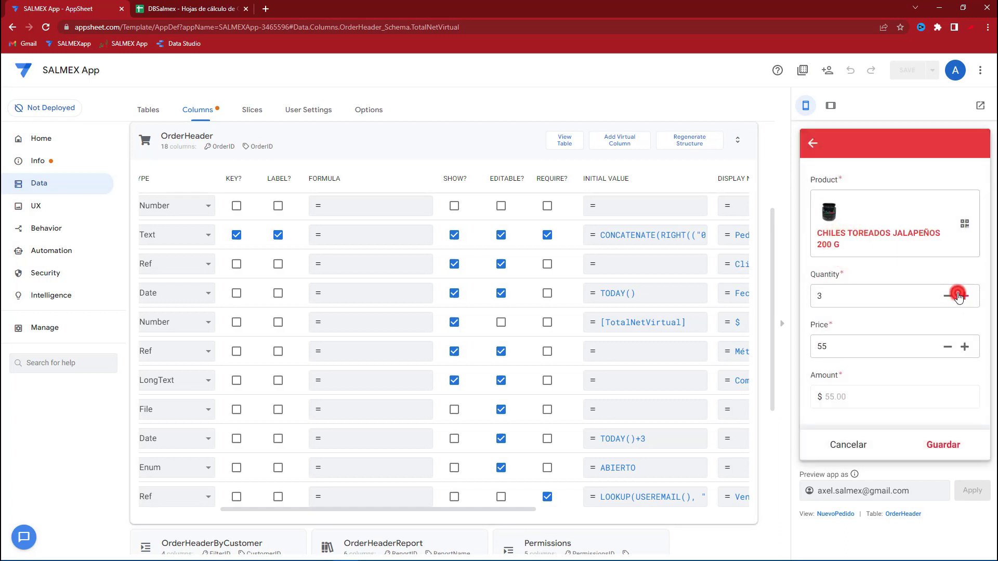
pyautogui.click(951, 450)
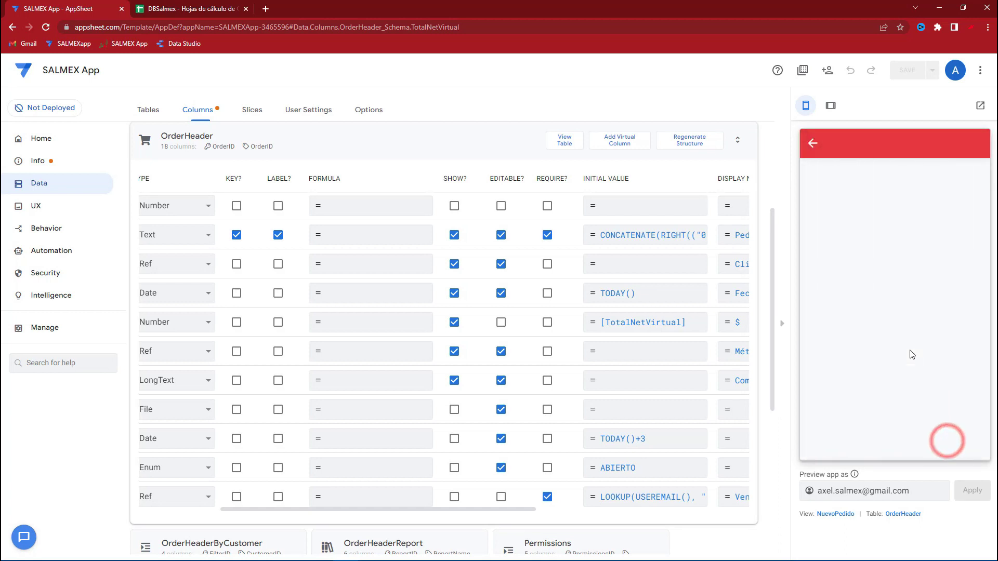
# - Add SALSA DE CHIPOTLE AJO 200 G with quantity 4, then scroll to the TotalNetVirtual field
pyautogui.click(850, 213)
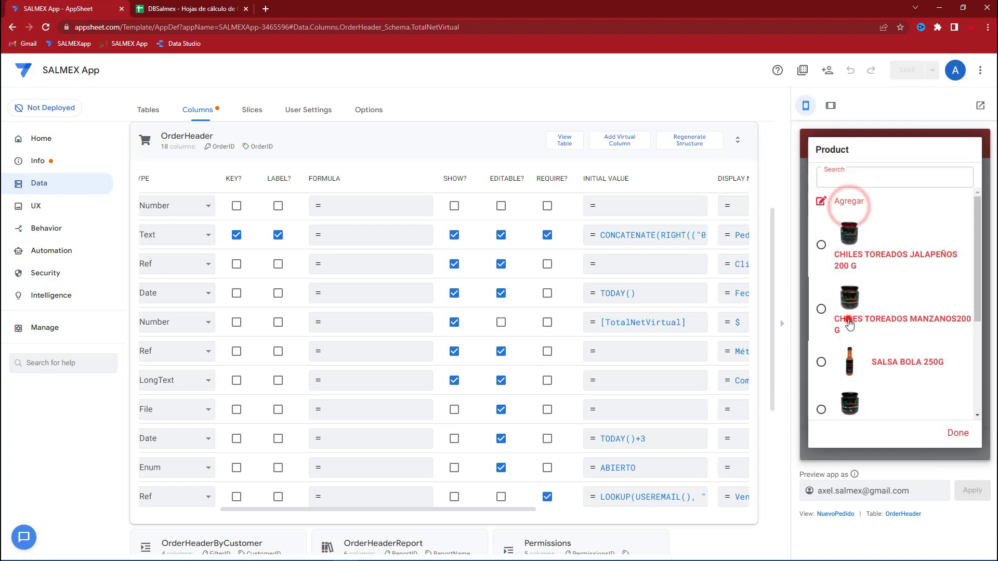
pyautogui.click(847, 318)
pyautogui.click(961, 300)
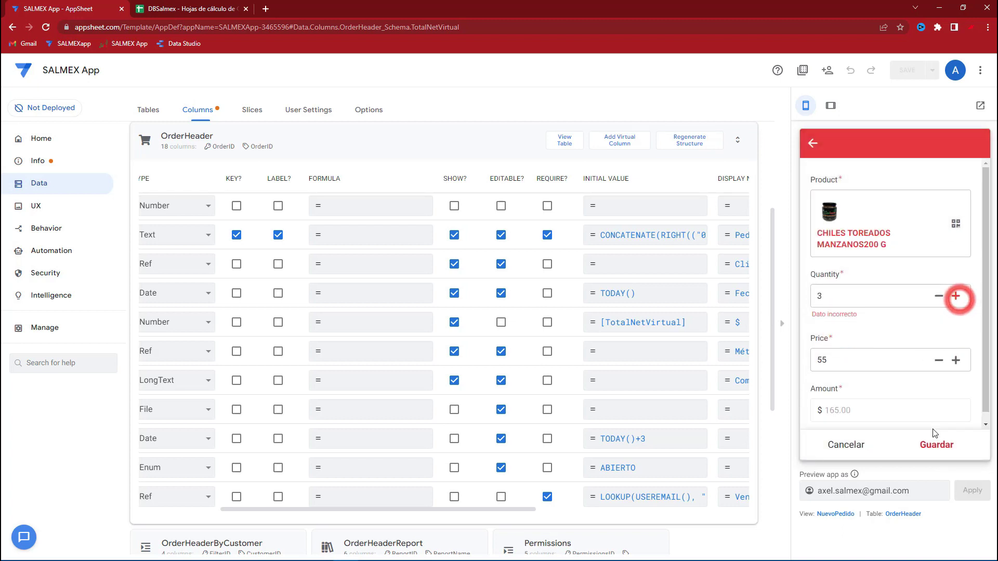
pyautogui.click(934, 445)
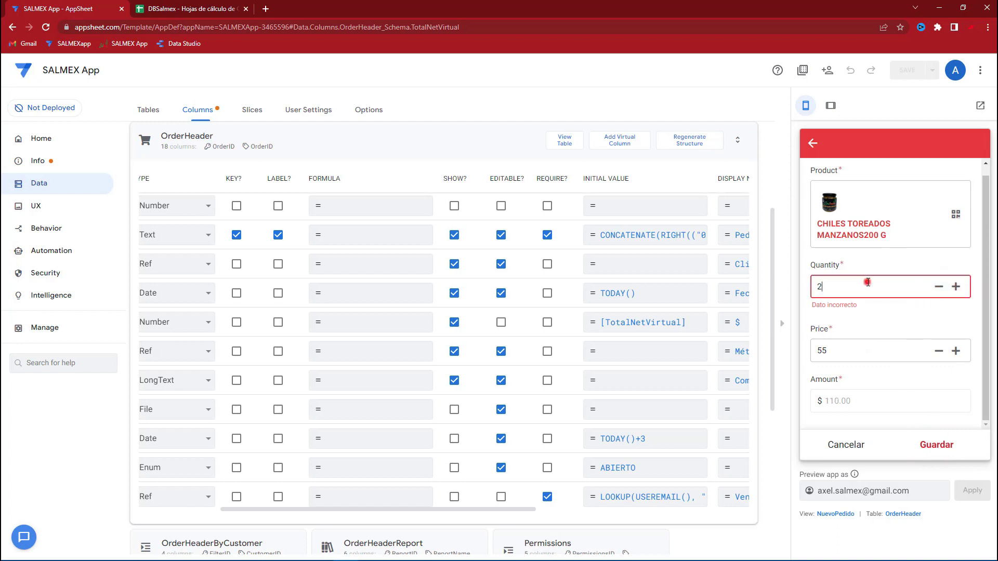
pyautogui.click(931, 288)
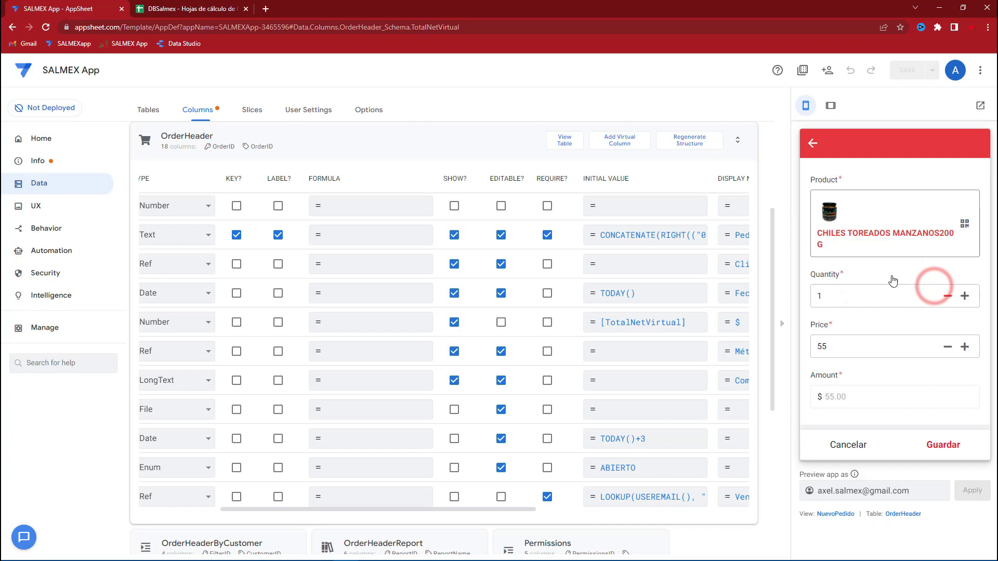
pyautogui.click(864, 228)
pyautogui.scroll(-2, 860, 223)
pyautogui.click(826, 309)
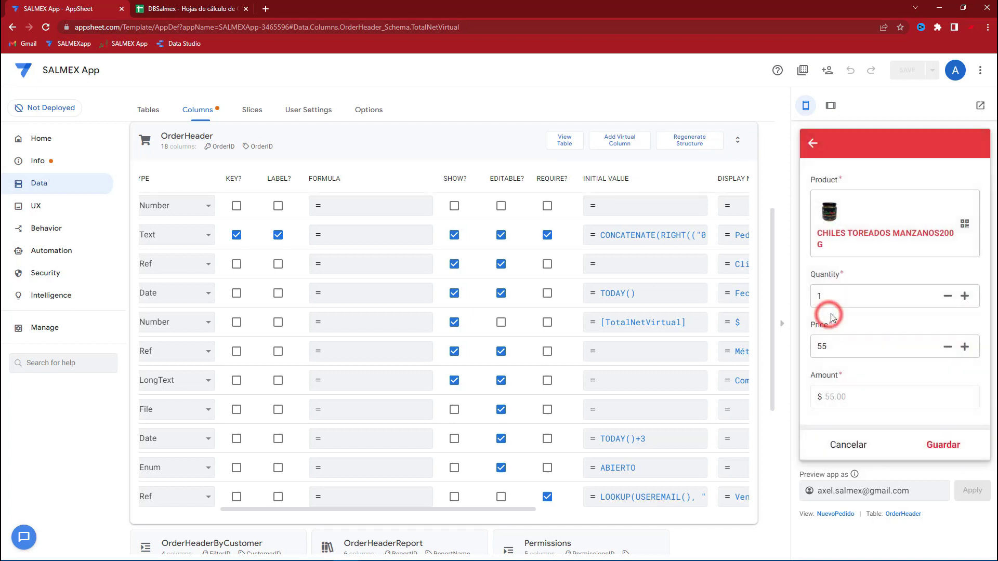
pyautogui.click(964, 285)
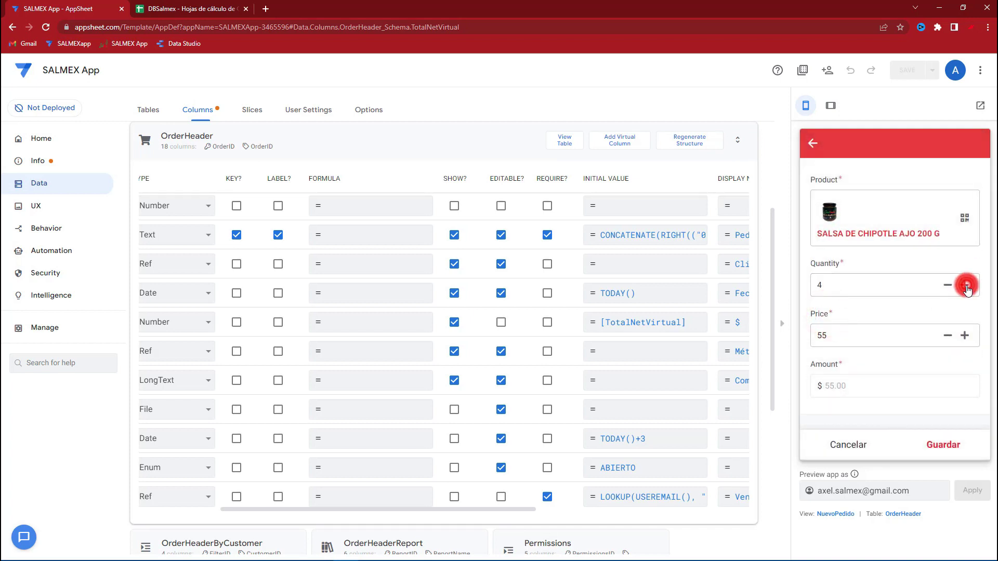
pyautogui.click(938, 443)
pyautogui.click(851, 441)
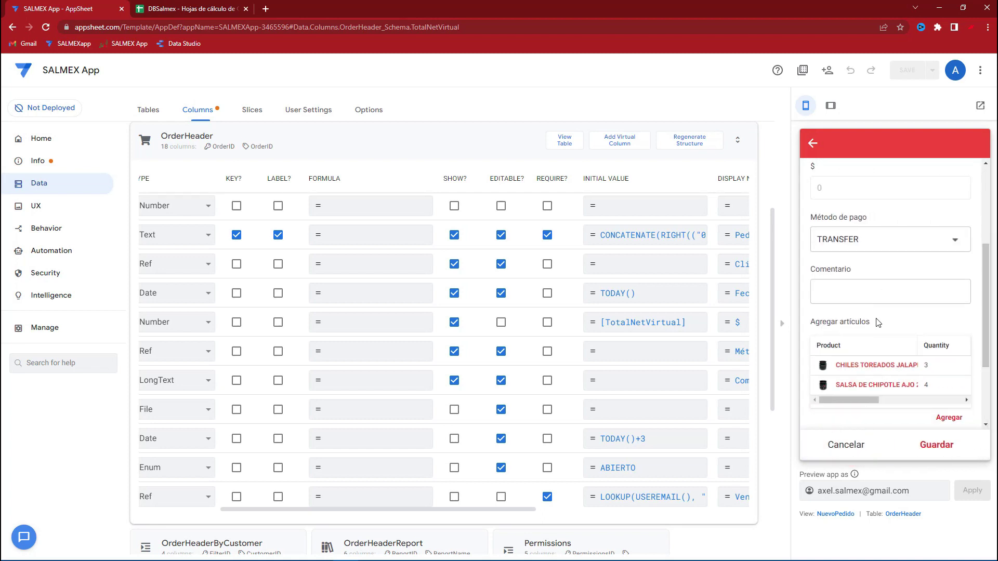
pyautogui.scroll(-3, 877, 338)
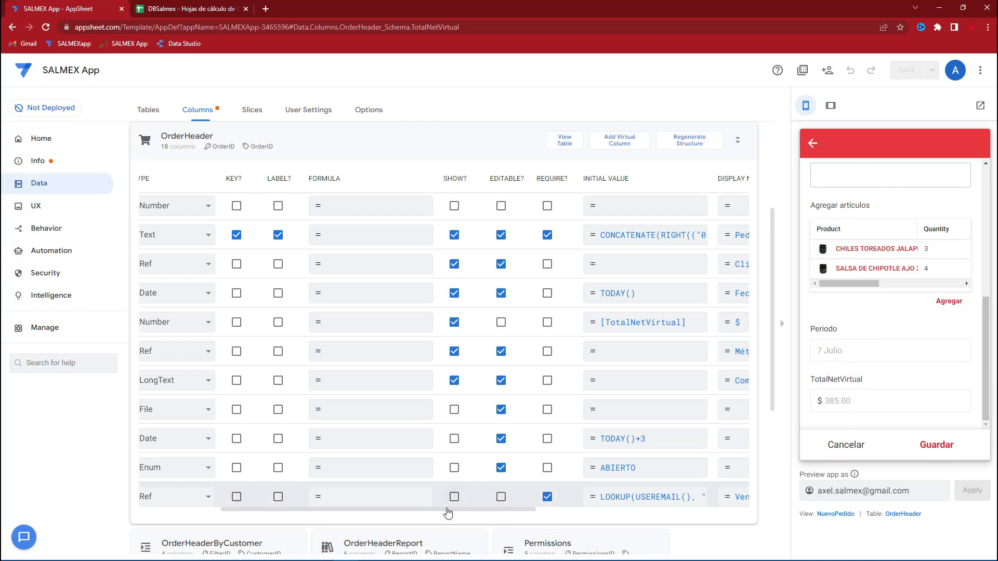
# - Set the OrderHeader TotalNetVirtual column's Display Name to Total
pyautogui.moveTo(451, 510); pyautogui.dragTo(580, 516)
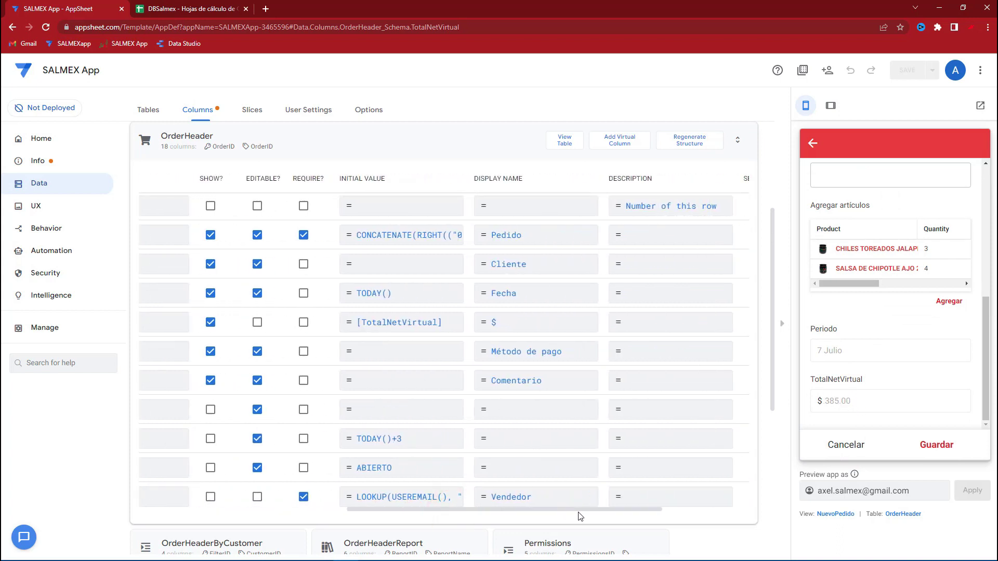
pyautogui.scroll(-2, 514, 499)
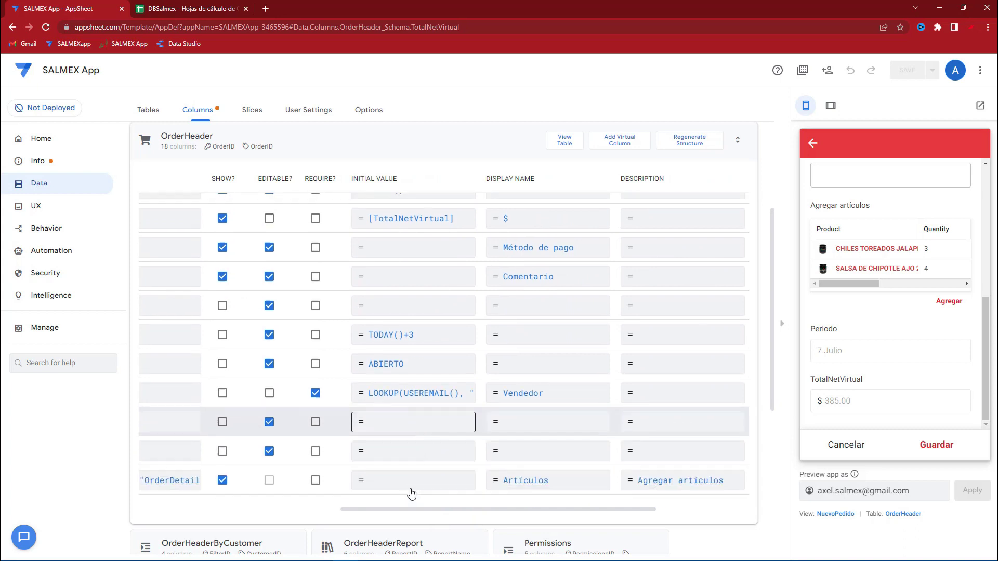
pyautogui.scroll(-2, 412, 494)
pyautogui.moveTo(398, 509); pyautogui.dragTo(180, 520)
pyautogui.scroll(-1, 275, 470)
pyautogui.moveTo(283, 457); pyautogui.dragTo(476, 453)
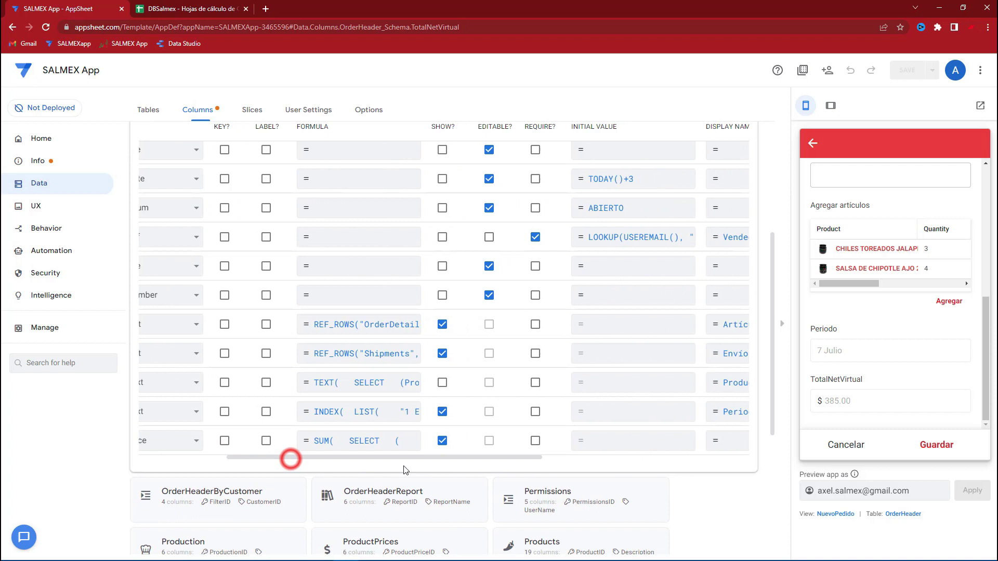
pyautogui.click(663, 439)
pyautogui.write('Total')
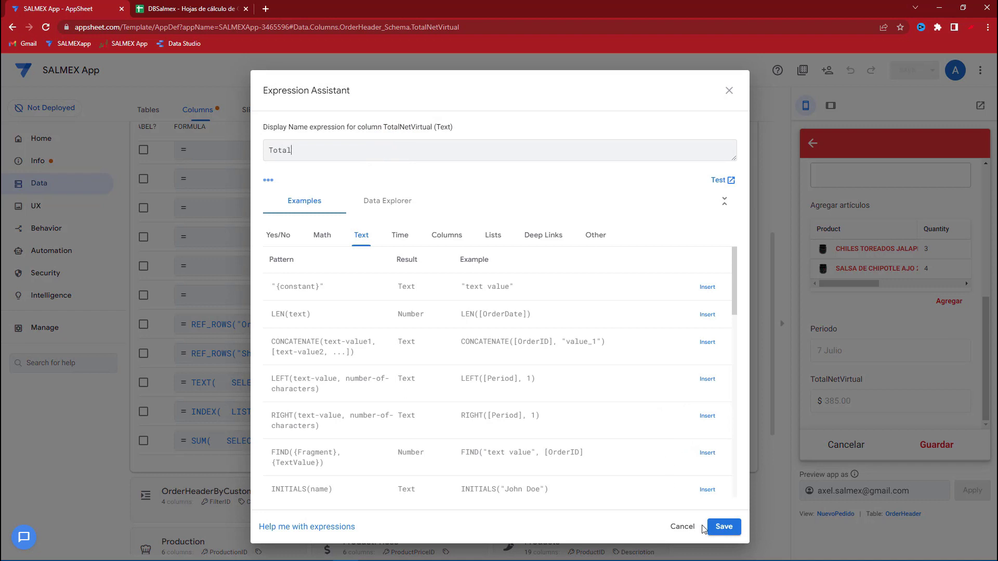
pyautogui.click(709, 526)
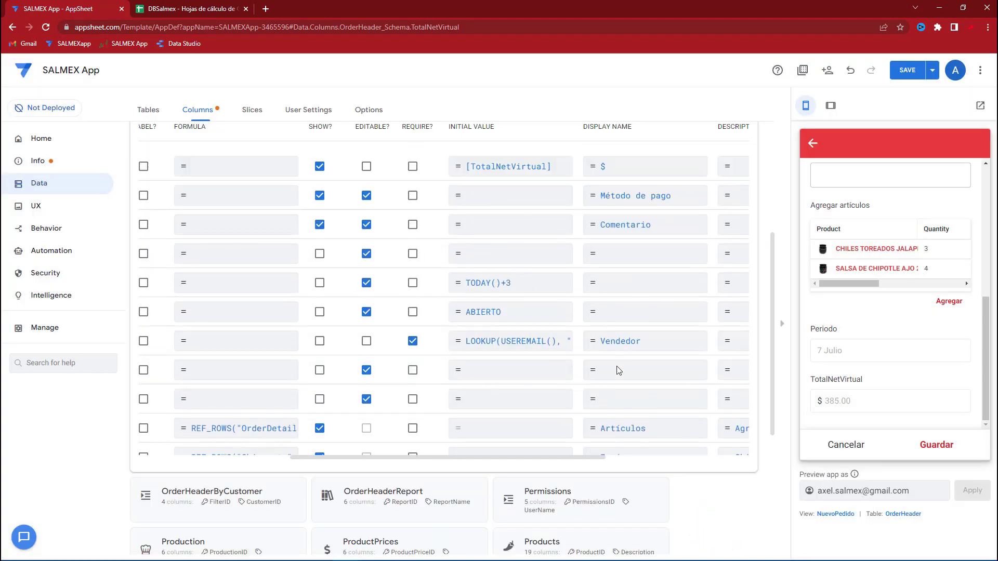
pyautogui.scroll(1, 515, 268)
pyautogui.scroll(1, 478, 268)
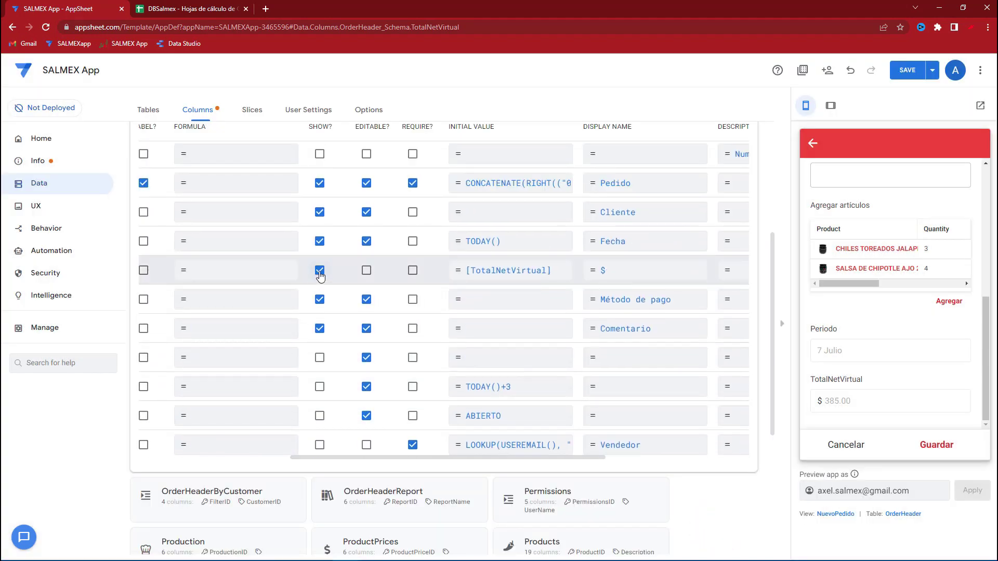
# - Save the app and start a test order for Ventas de contado LINEA paying PENDING TO PAY
pyautogui.click(908, 70)
pyautogui.click(874, 256)
pyautogui.click(862, 303)
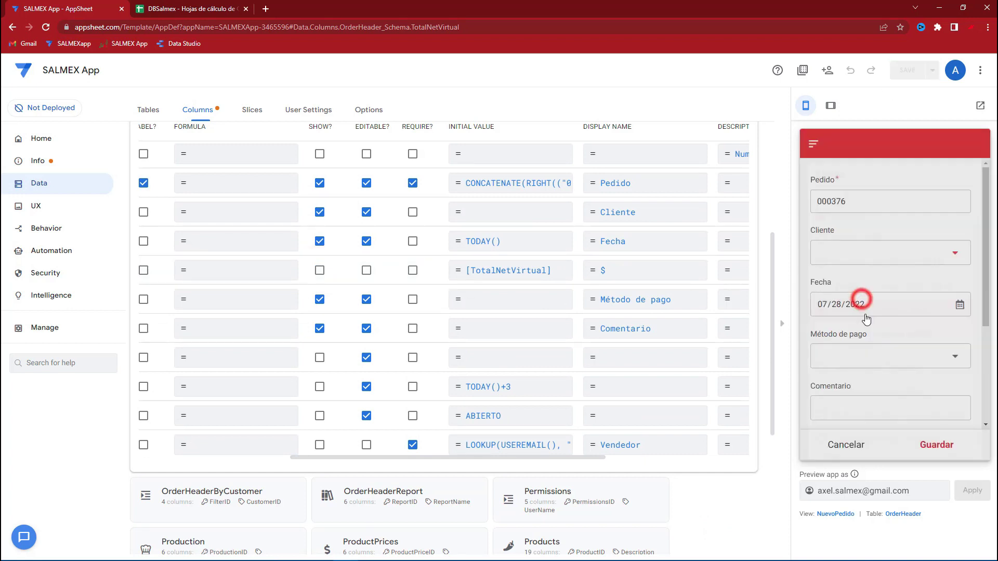
pyautogui.click(863, 312)
pyautogui.click(848, 272)
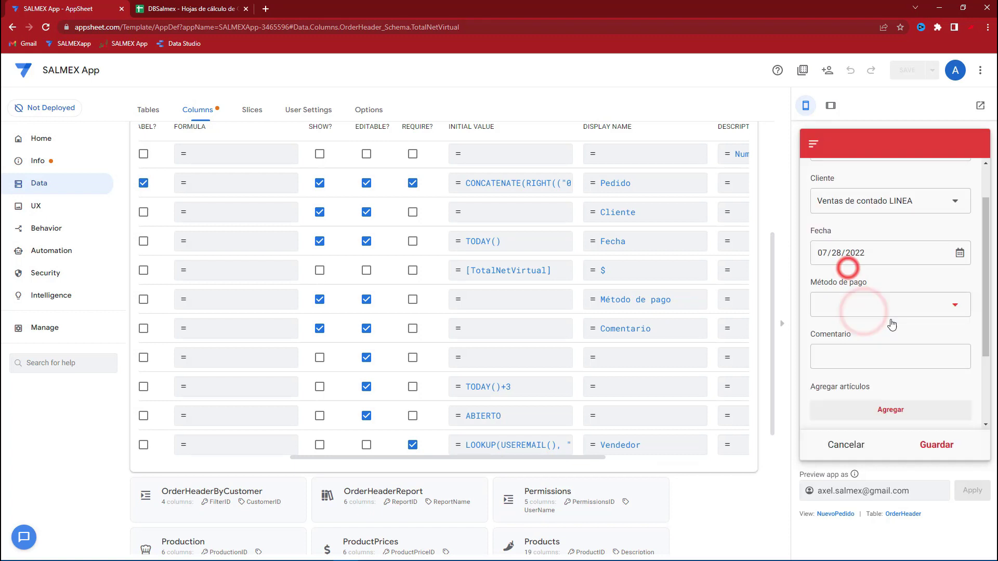
# - Add two items to the order, the second being SALSA BOLA 250G with quantity 4
pyautogui.click(875, 408)
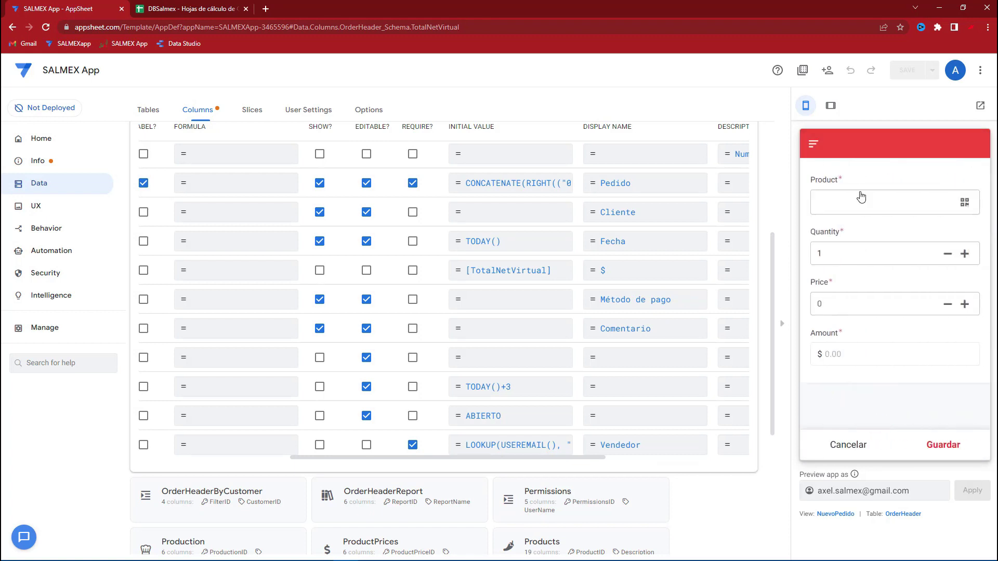
pyautogui.click(857, 200)
pyautogui.click(858, 254)
pyautogui.click(965, 289)
pyautogui.click(942, 445)
pyautogui.click(864, 204)
pyautogui.click(876, 366)
pyautogui.click(963, 274)
pyautogui.click(943, 446)
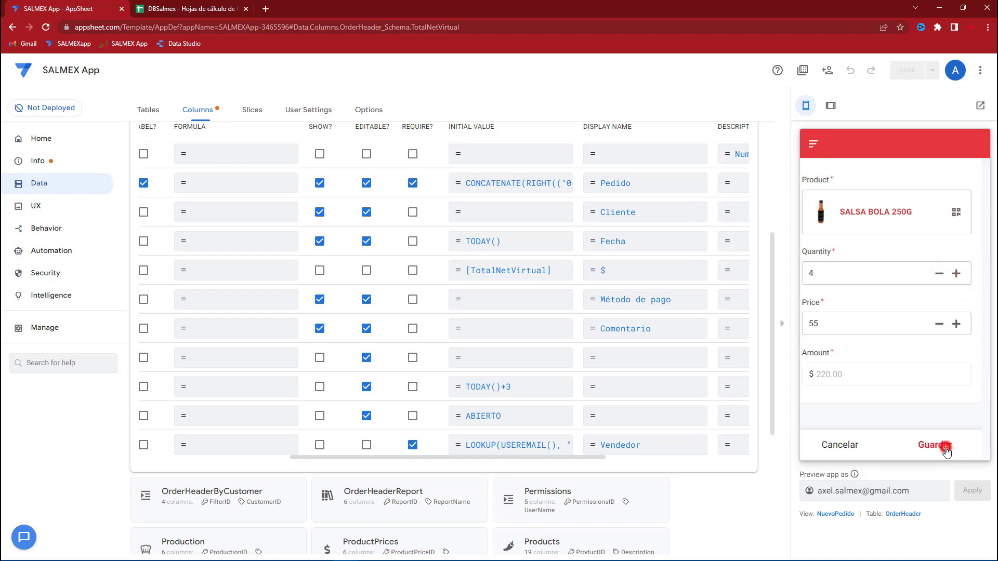
# - Check the order's $330.00 Total and save the test order
pyautogui.click(858, 441)
pyautogui.scroll(-3, 899, 337)
pyautogui.scroll(-1, 906, 372)
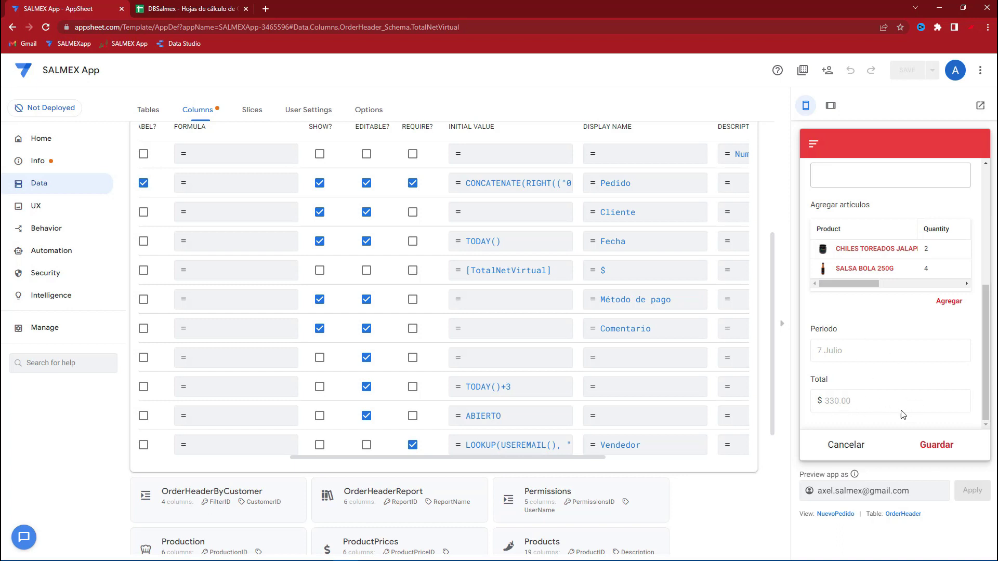
pyautogui.click(941, 445)
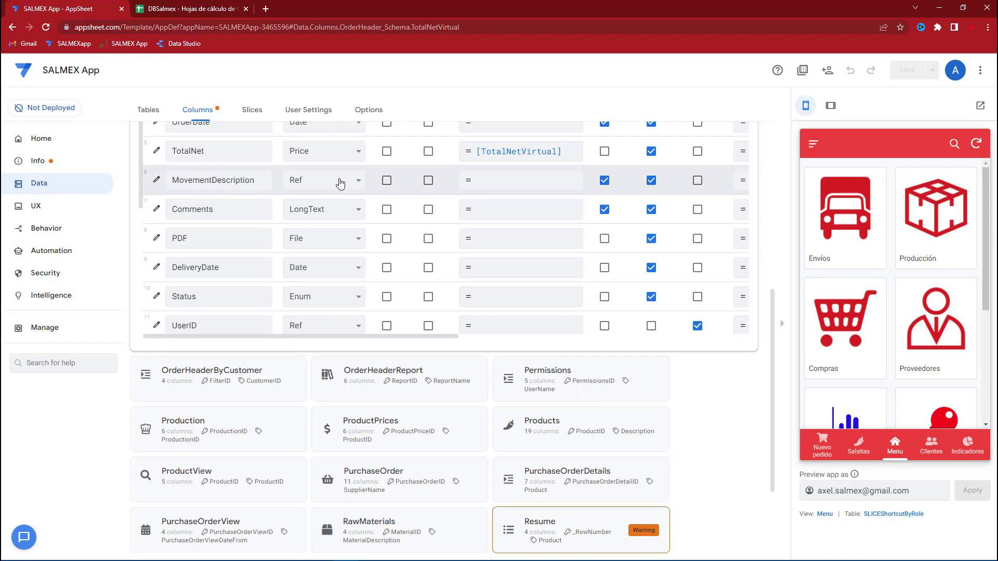
# - Open the Compras order list in the preview app
pyautogui.scroll(1, 474, 229)
pyautogui.scroll(1, 474, 228)
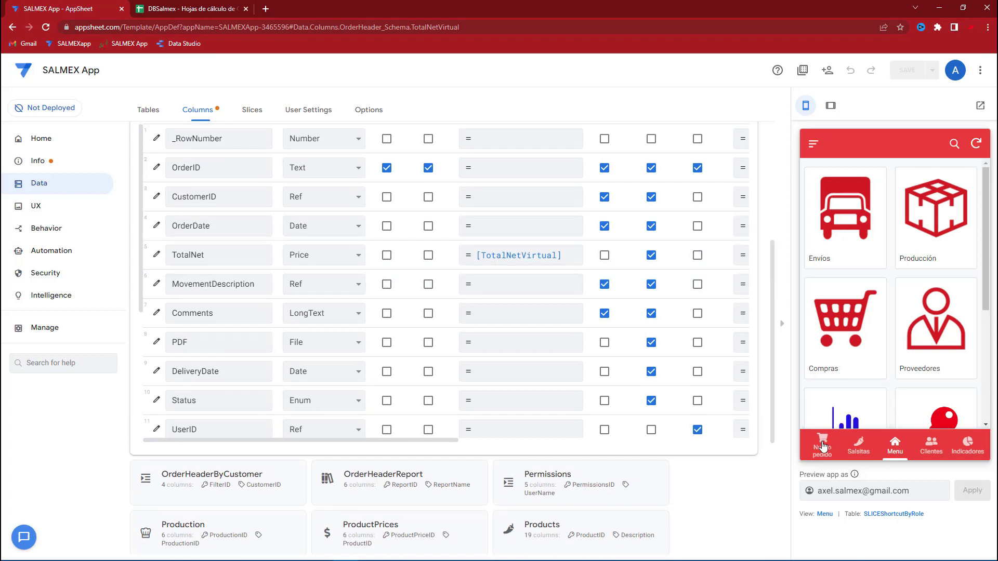
pyautogui.click(842, 352)
pyautogui.click(838, 347)
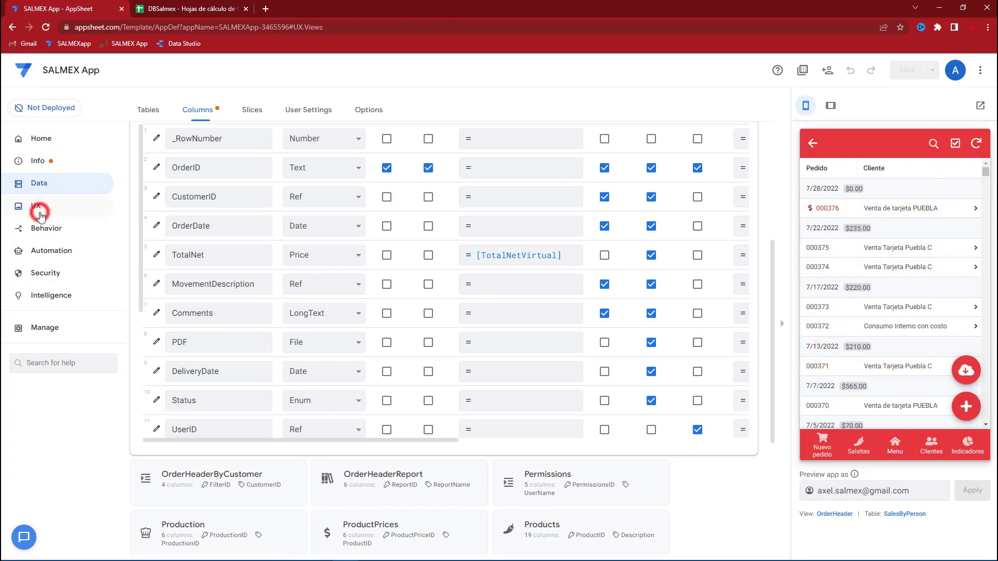
# - Set the group aggregate to SUM :: TotalNetVirtual, make TotalNetVirtual the third column, and save
pyautogui.click(192, 316)
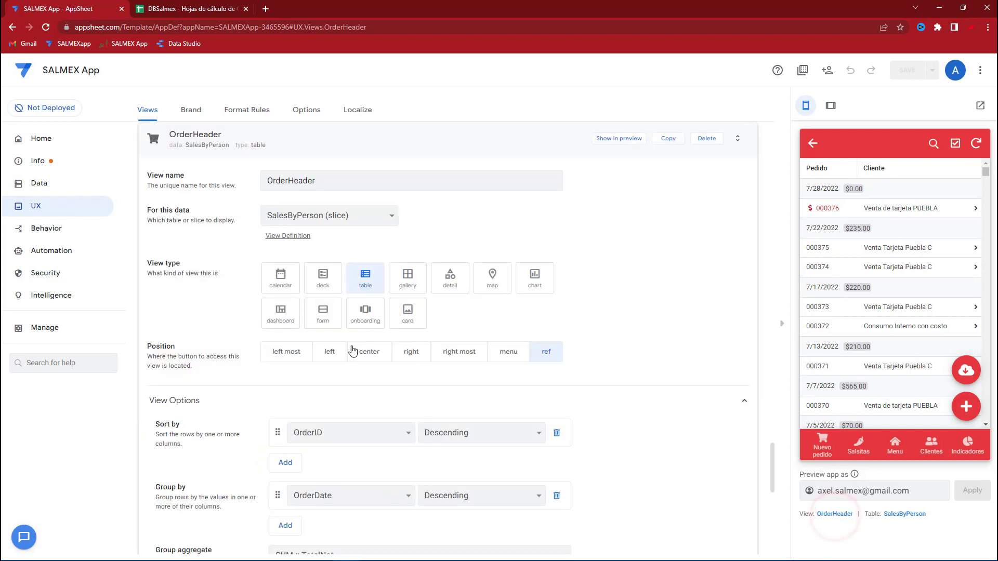
pyautogui.scroll(-4, 329, 313)
pyautogui.click(319, 300)
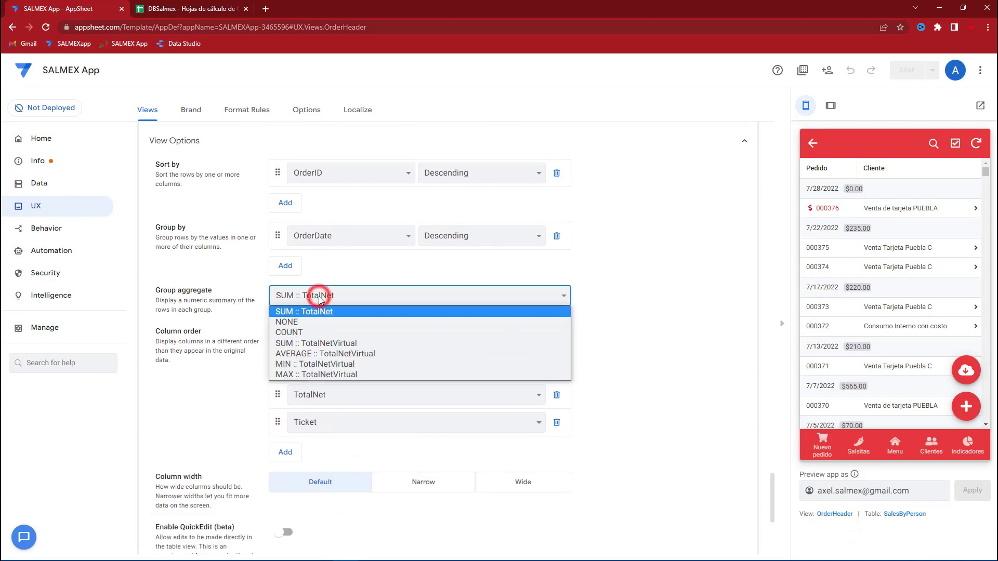
pyautogui.click(333, 344)
pyautogui.click(345, 395)
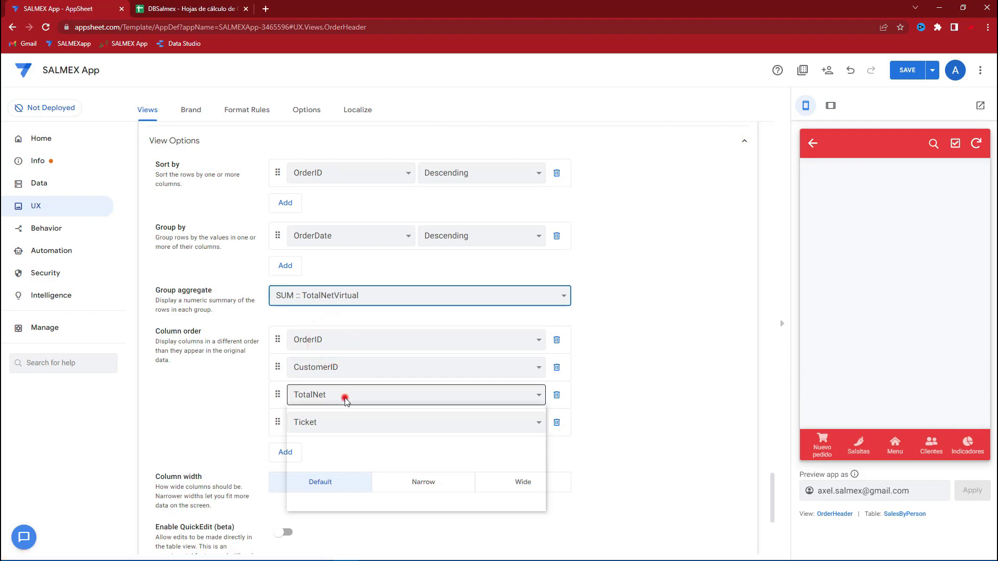
pyautogui.click(339, 504)
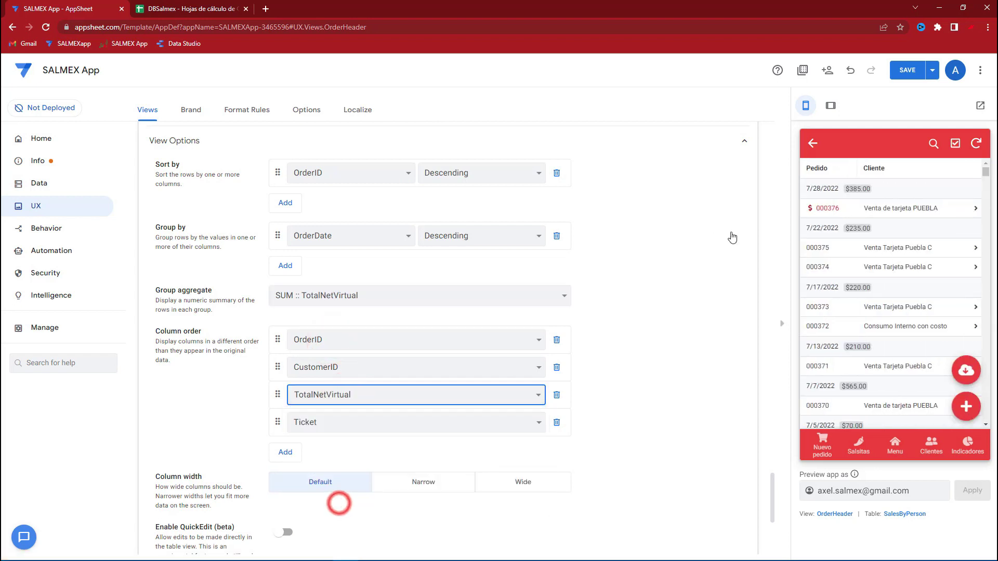
pyautogui.click(902, 72)
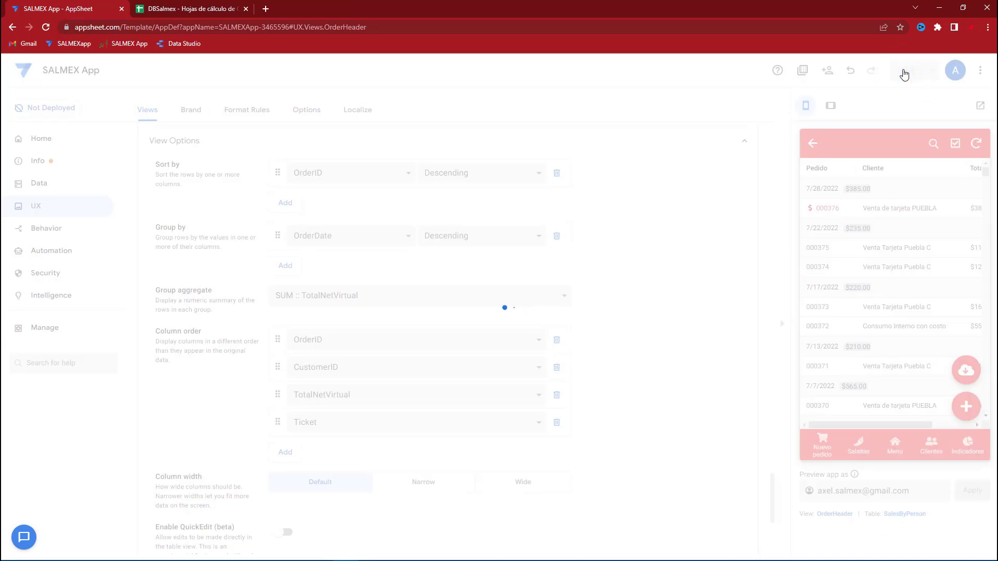